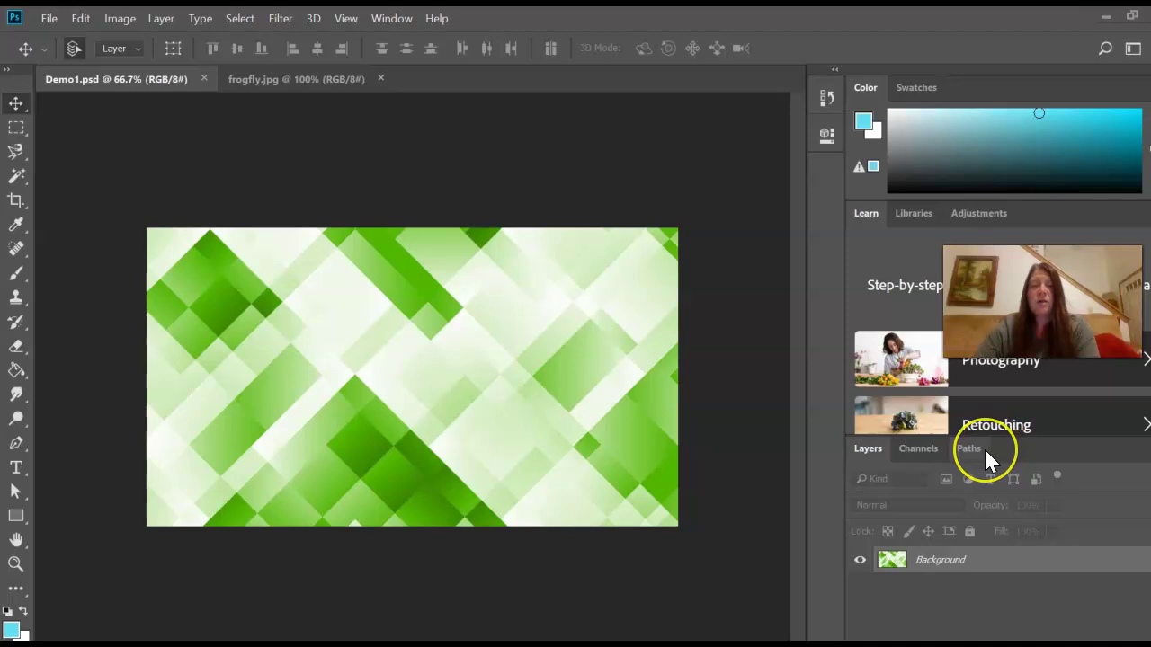
# Undock the Layers and Color panels so they float over the canvas, and make the Layers panel taller
pyautogui.click(892, 450)
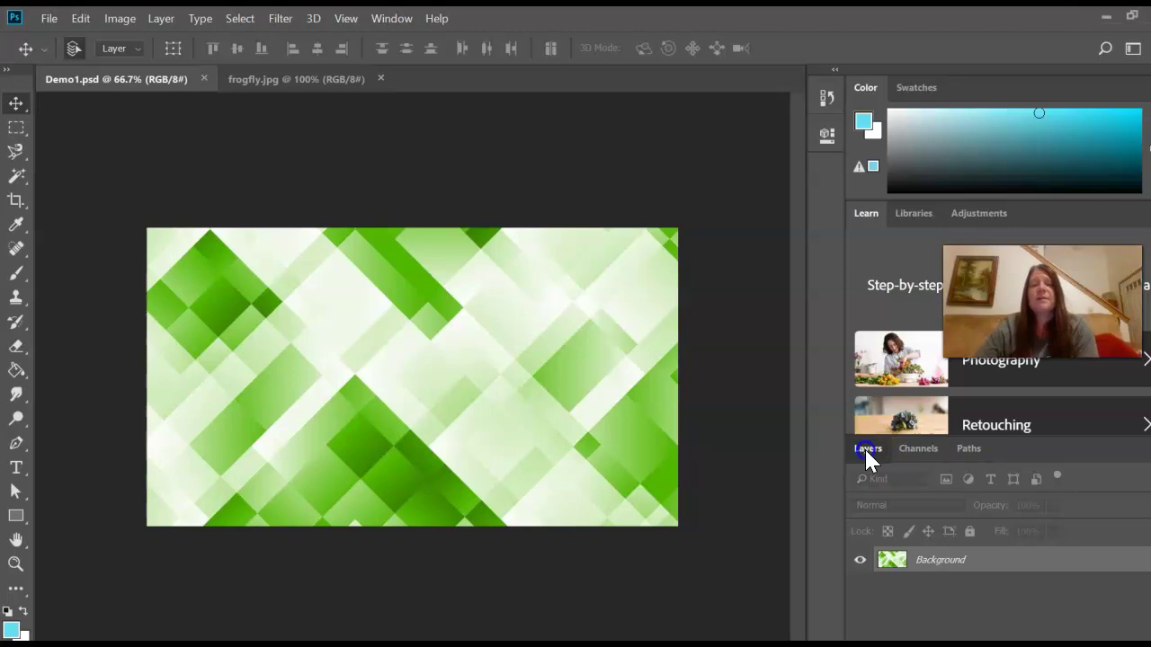
pyautogui.moveTo(864, 447); pyautogui.dragTo(651, 329)
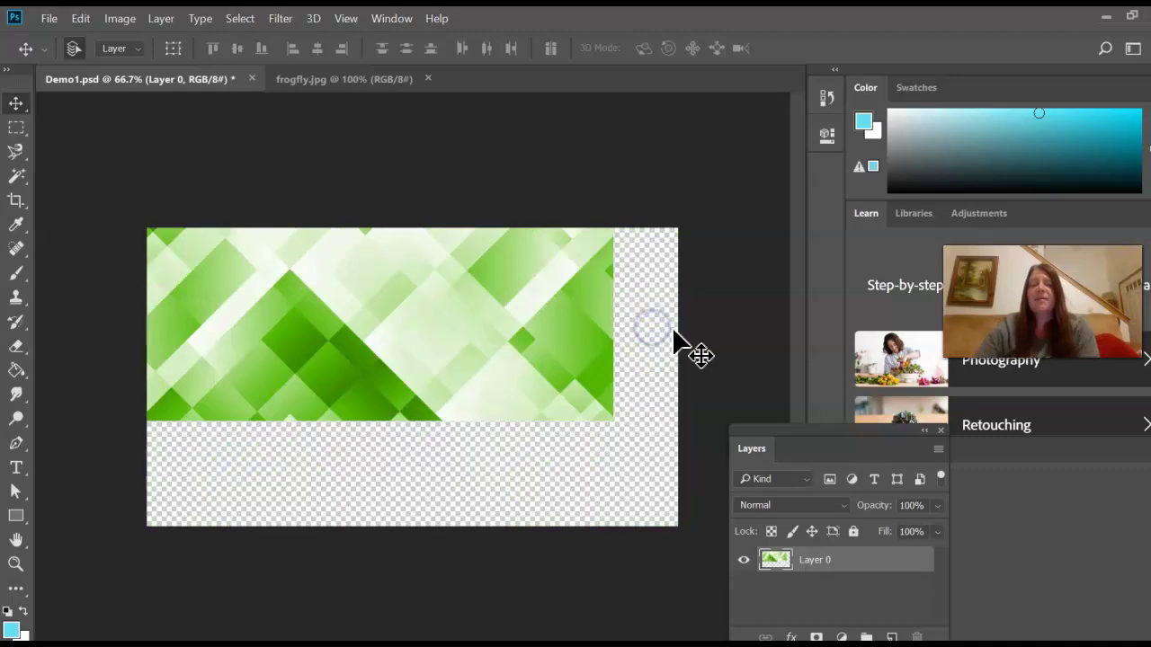
pyautogui.press('F12')
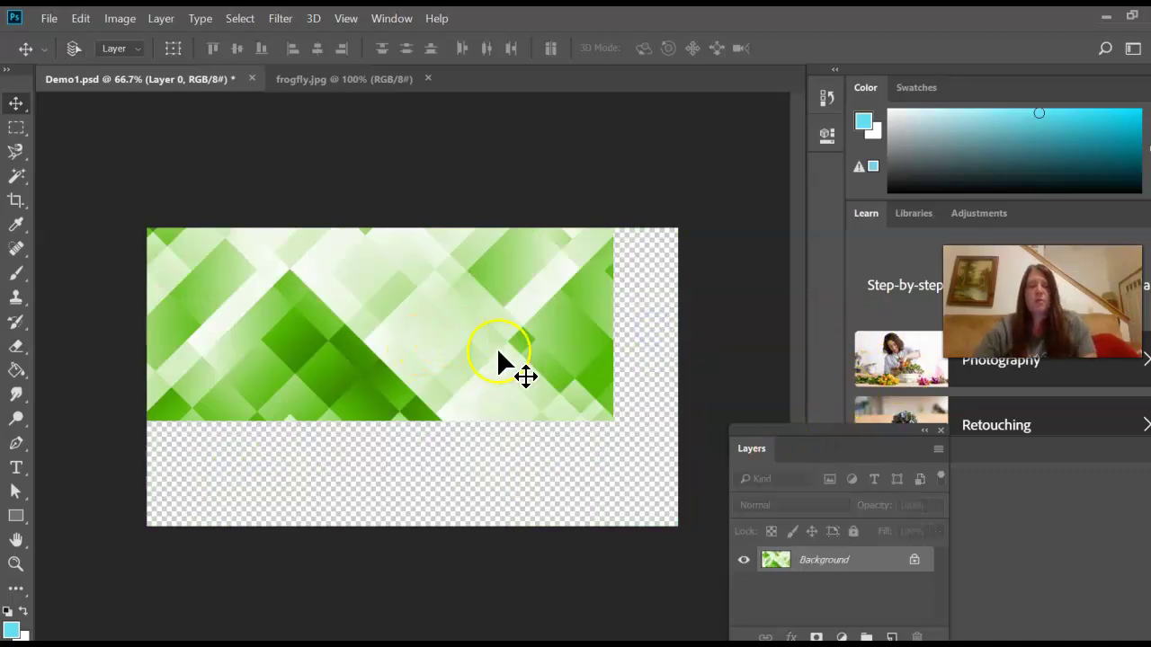
pyautogui.moveTo(750, 447); pyautogui.dragTo(594, 155)
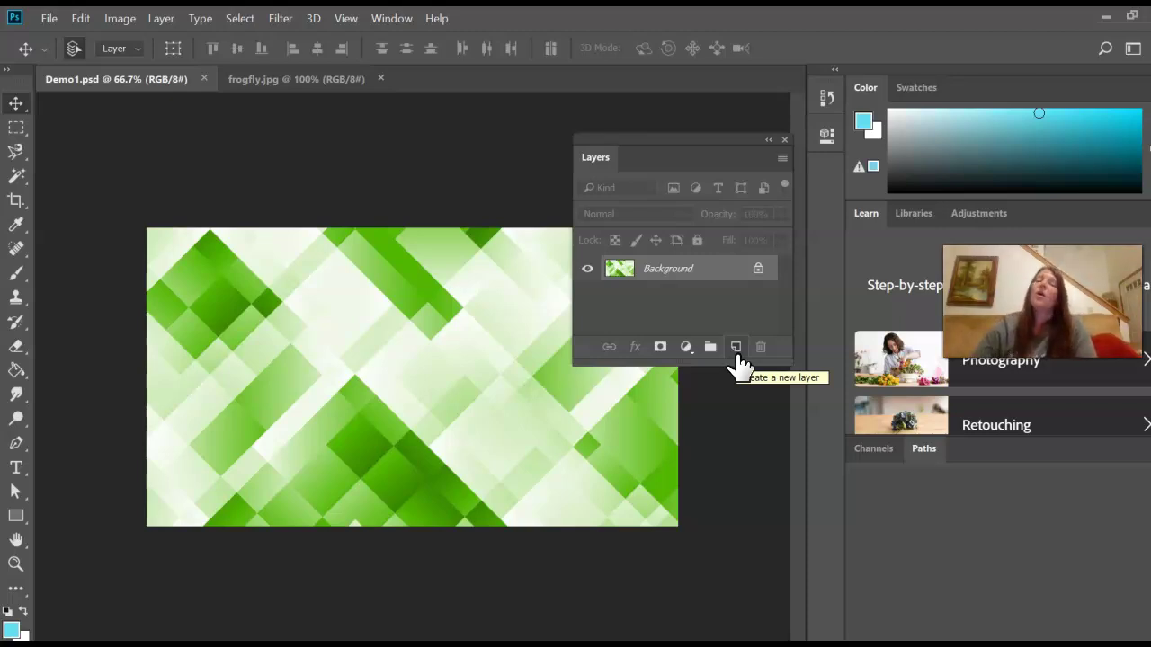
pyautogui.moveTo(743, 367); pyautogui.dragTo(765, 506)
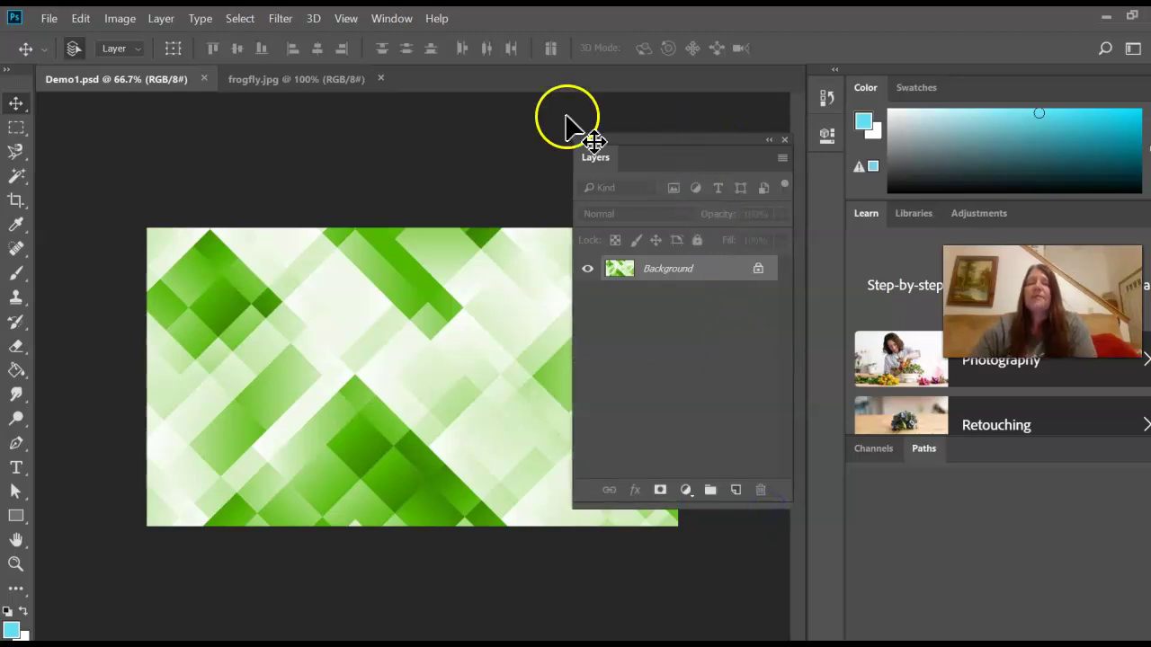
pyautogui.moveTo(865, 87); pyautogui.dragTo(179, 160)
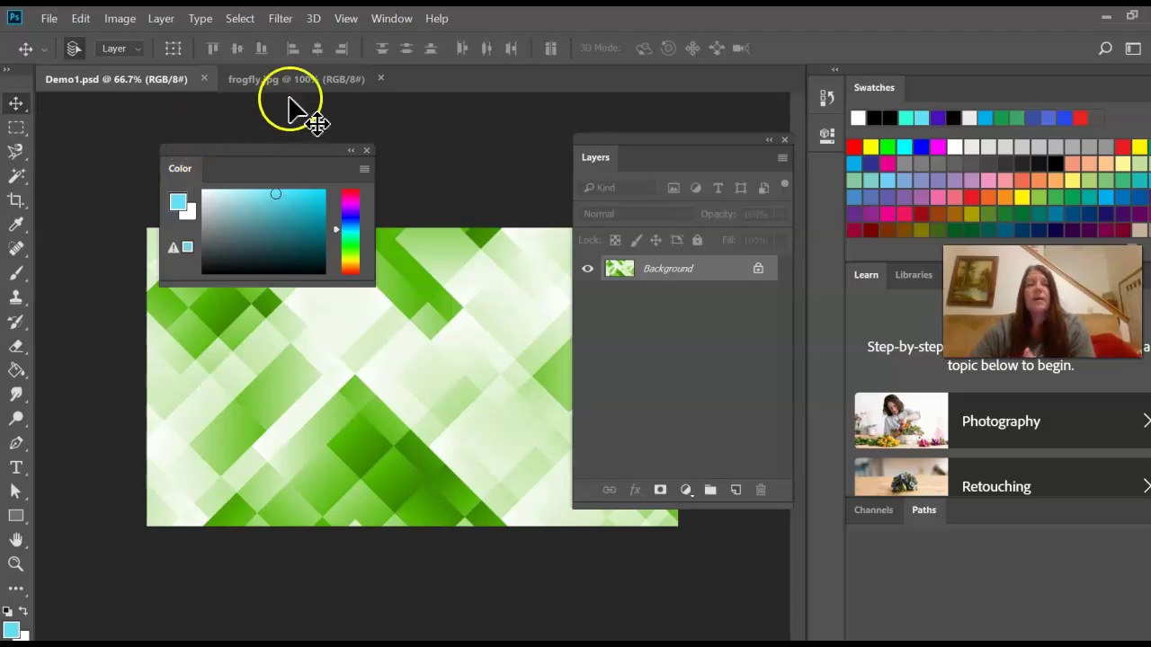
# Reset the Essentials workspace to its default panel layout
pyautogui.click(392, 18)
pyautogui.moveTo(479, 59)
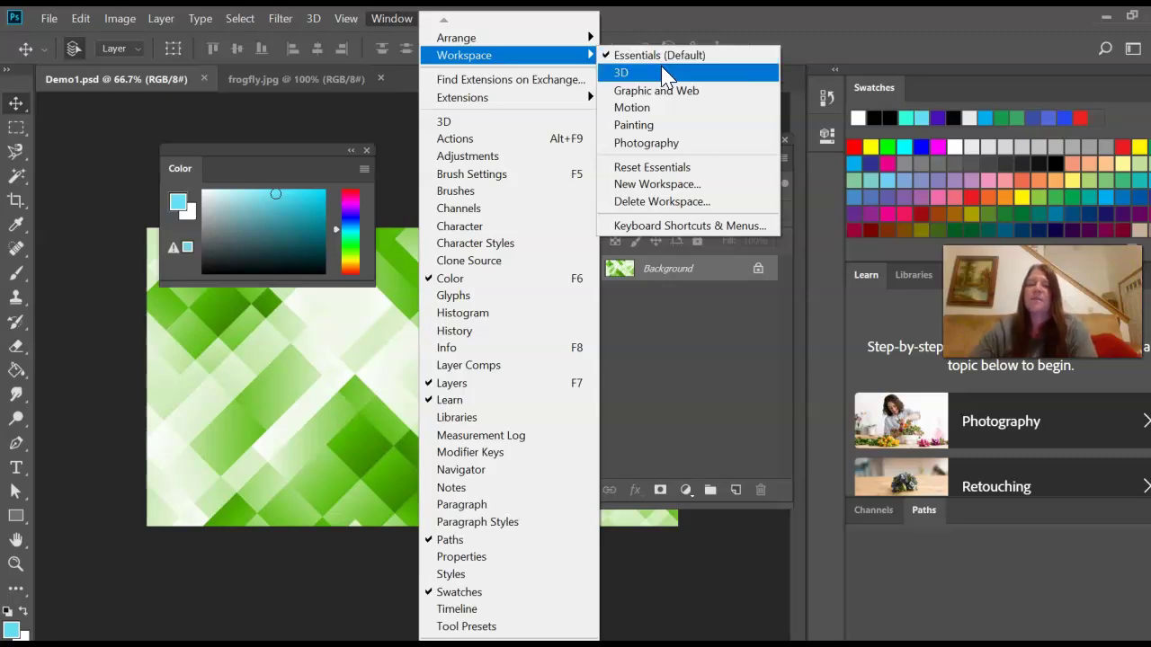
pyautogui.click(636, 169)
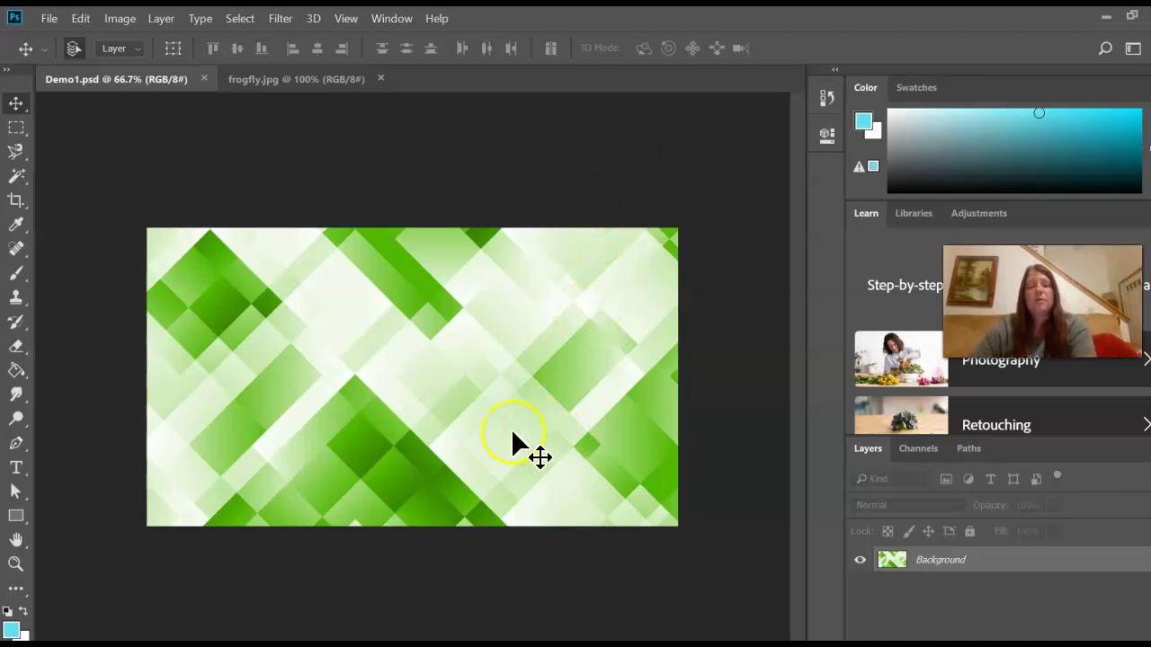
# Switch to Photopea in the browser, collapse and reopen its Navigator panel, and return to Photoshop
pyautogui.moveTo(745, 586)
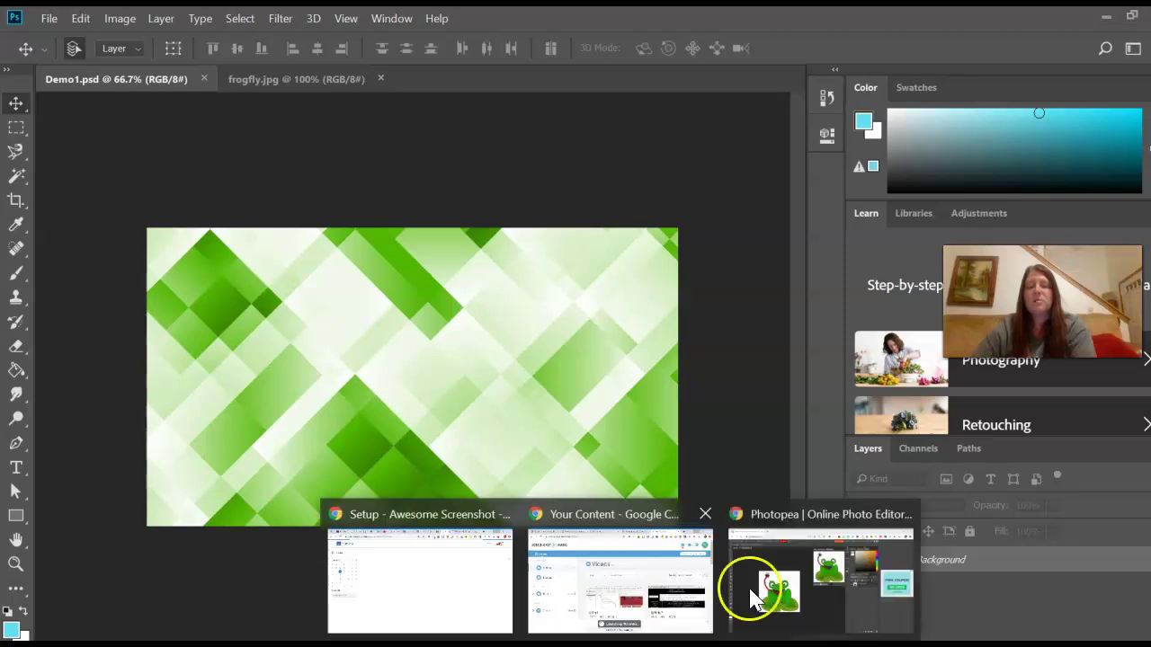
pyautogui.click(803, 547)
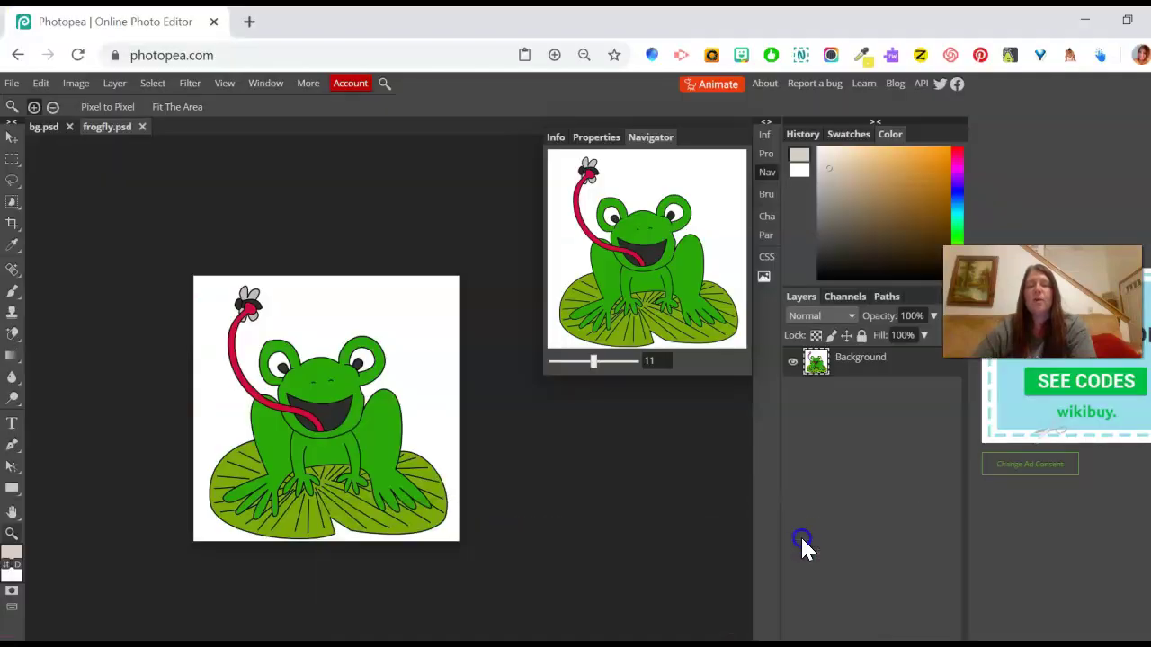
pyautogui.click(769, 175)
pyautogui.click(768, 174)
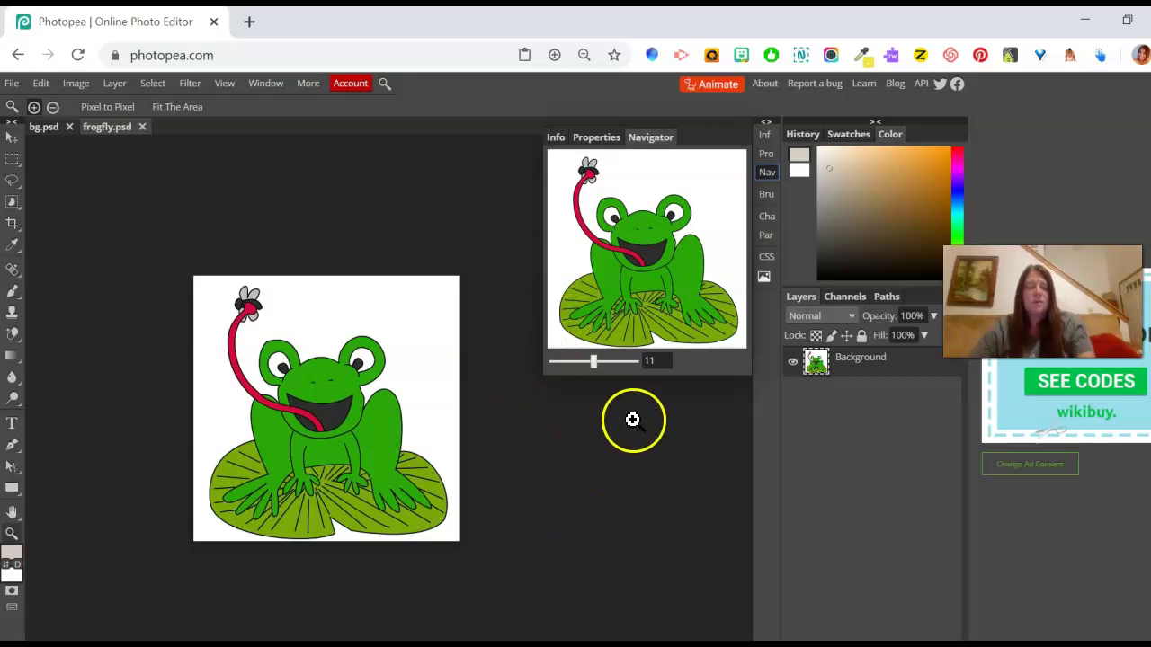
pyautogui.hotkey('alt', 'Tab')
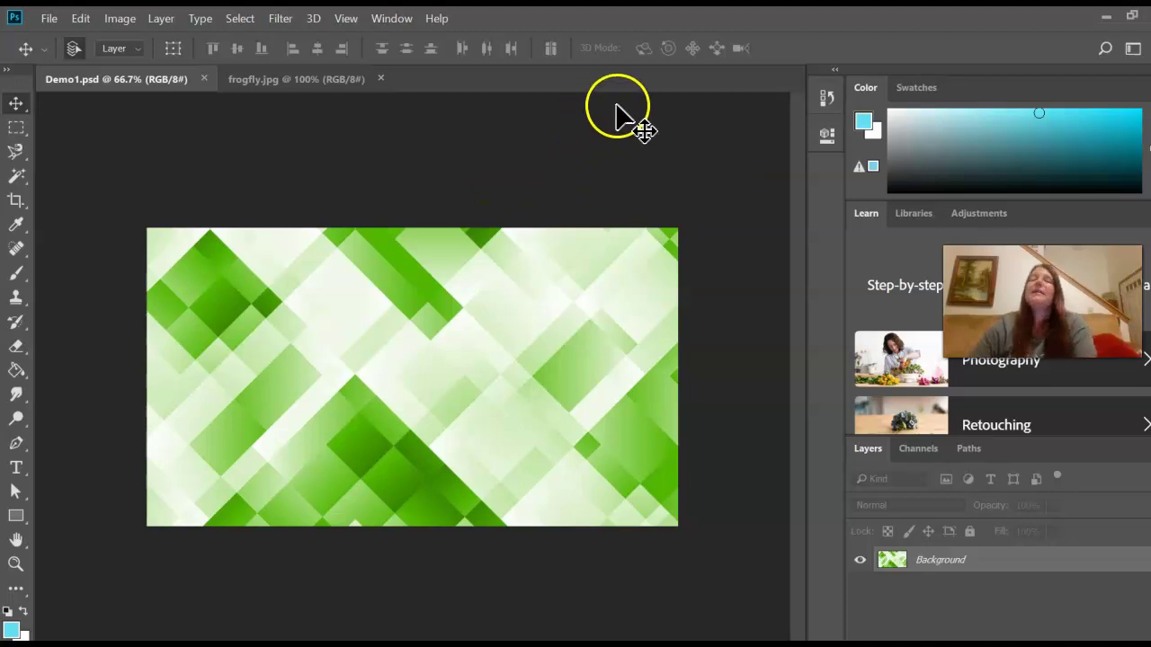
# Float frogfly.jpg and Demo1.psd in their own windows and spread them apart so both images can be seen
pyautogui.click(297, 79)
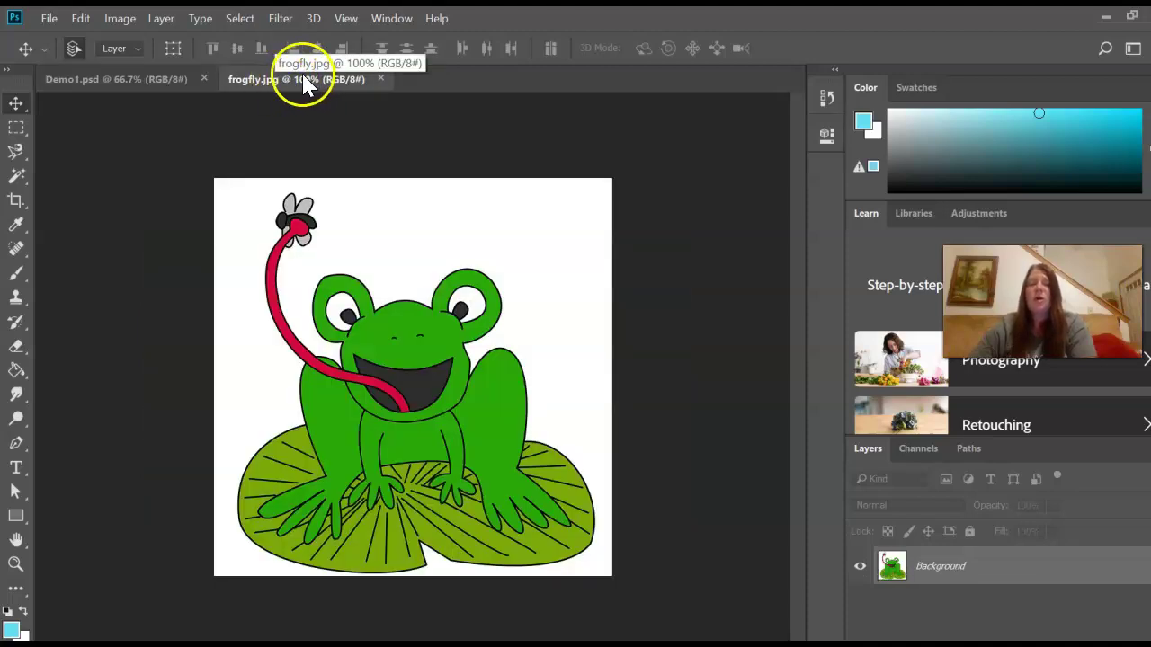
pyautogui.moveTo(287, 77); pyautogui.dragTo(405, 140)
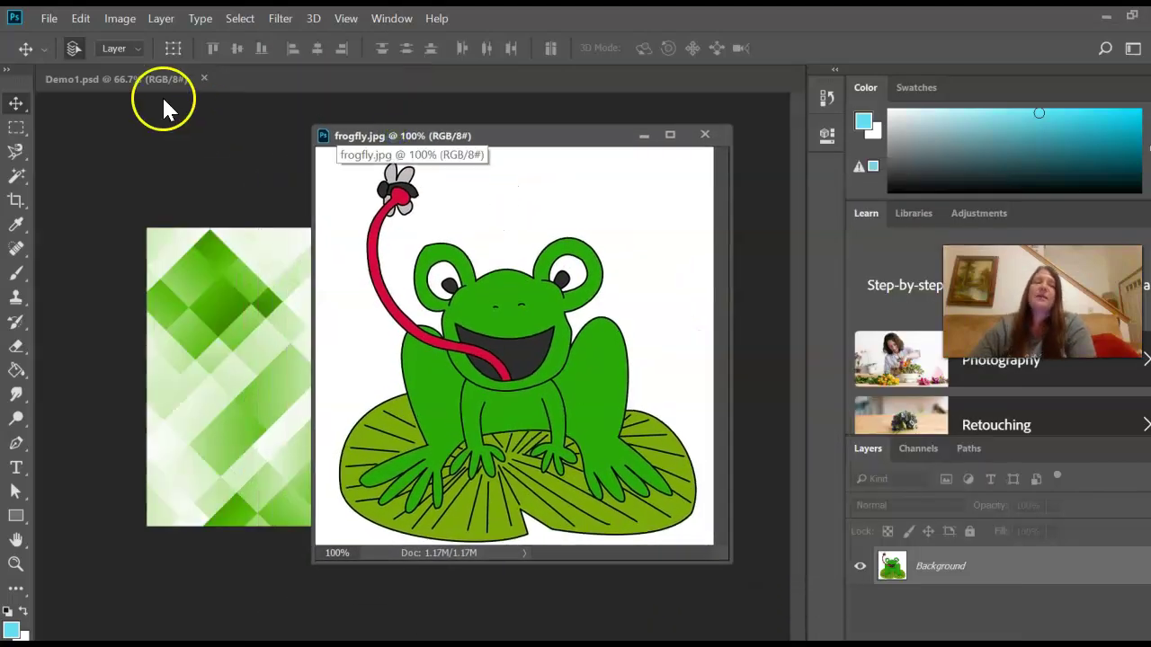
pyautogui.moveTo(141, 72); pyautogui.dragTo(322, 216)
pyautogui.moveTo(492, 142); pyautogui.dragTo(589, 166)
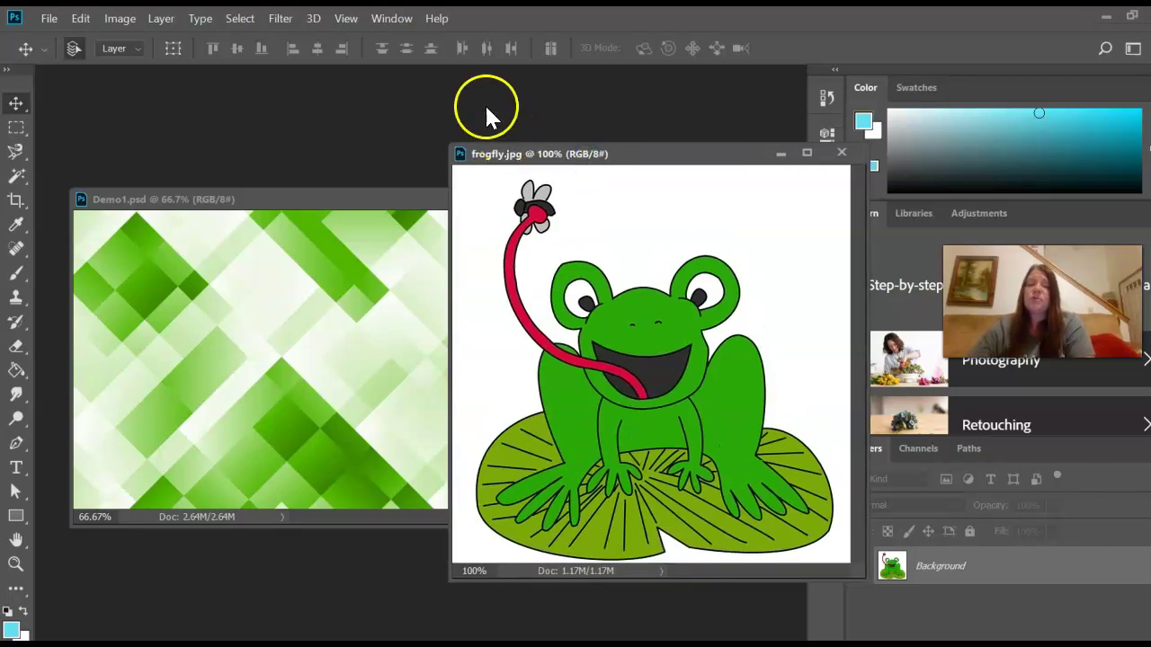
# Arrange the two open documents side by side with the 2-up Vertical layout
pyautogui.click(395, 18)
pyautogui.click(432, 37)
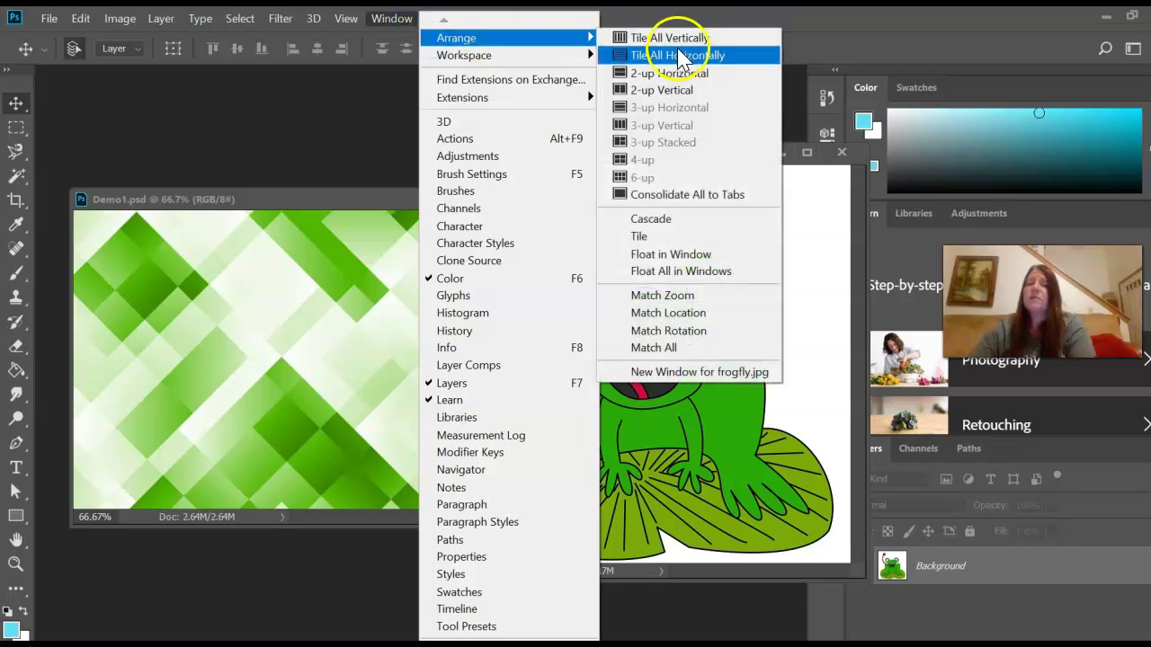
pyautogui.click(659, 90)
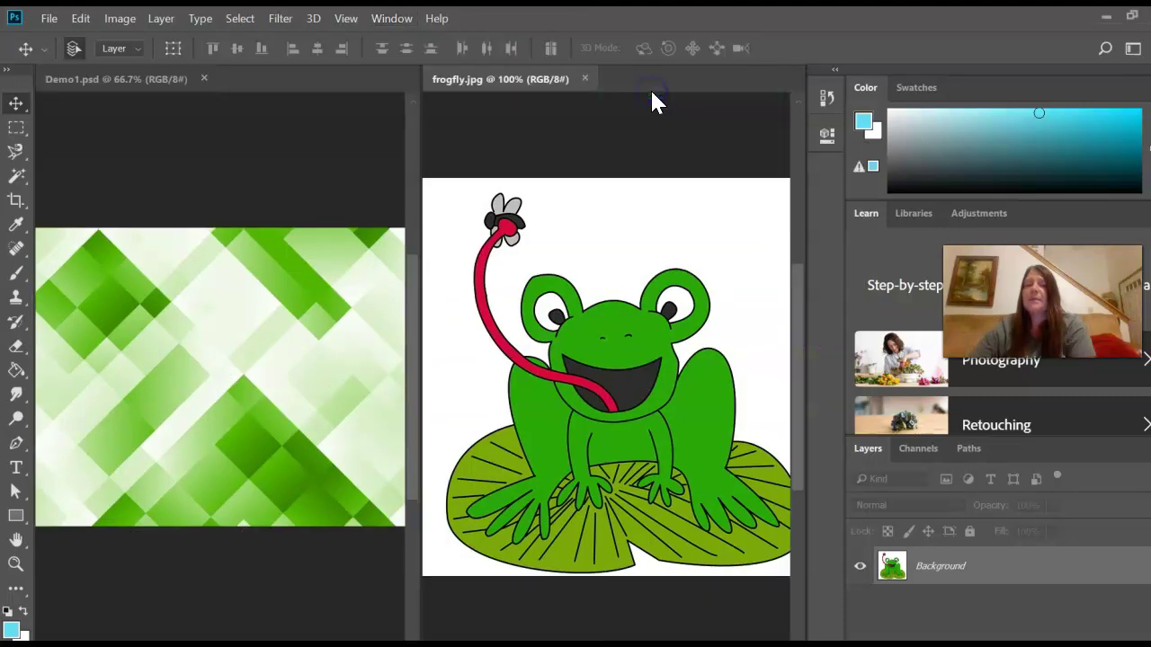
# Consolidate all the open documents back into tabs
pyautogui.click(404, 18)
pyautogui.moveTo(458, 38)
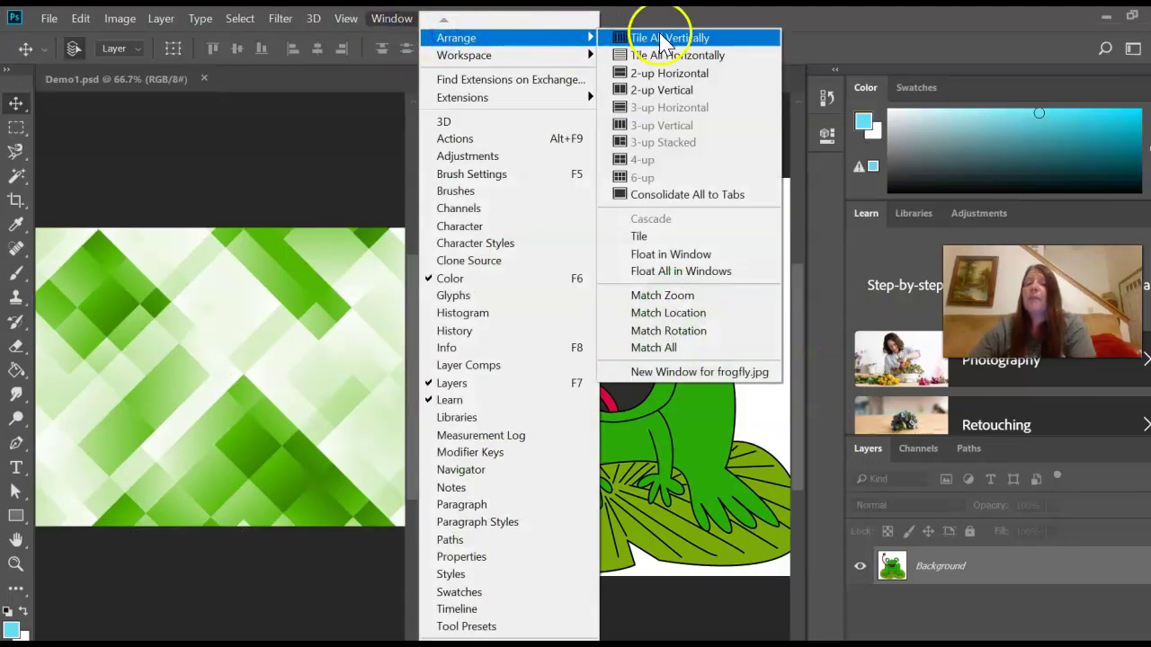
pyautogui.click(705, 195)
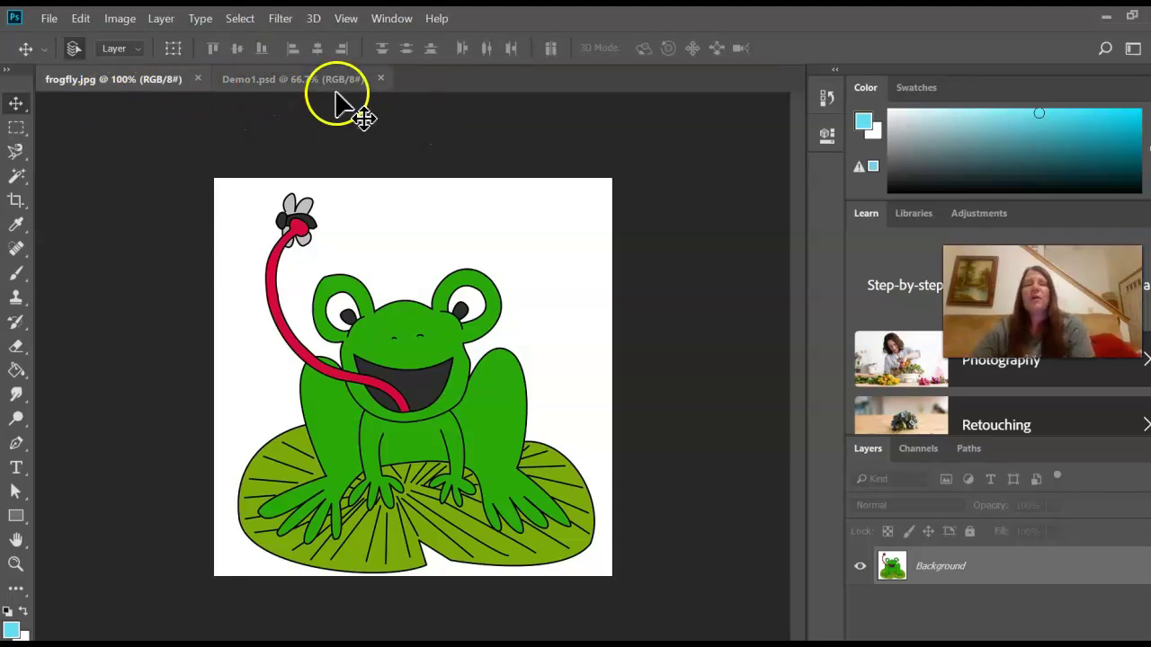
# Float Demo1.psd and frogfly.jpg in separate windows and place the frog image on the Demo1.psd canvas with the Move tool
pyautogui.click(302, 80)
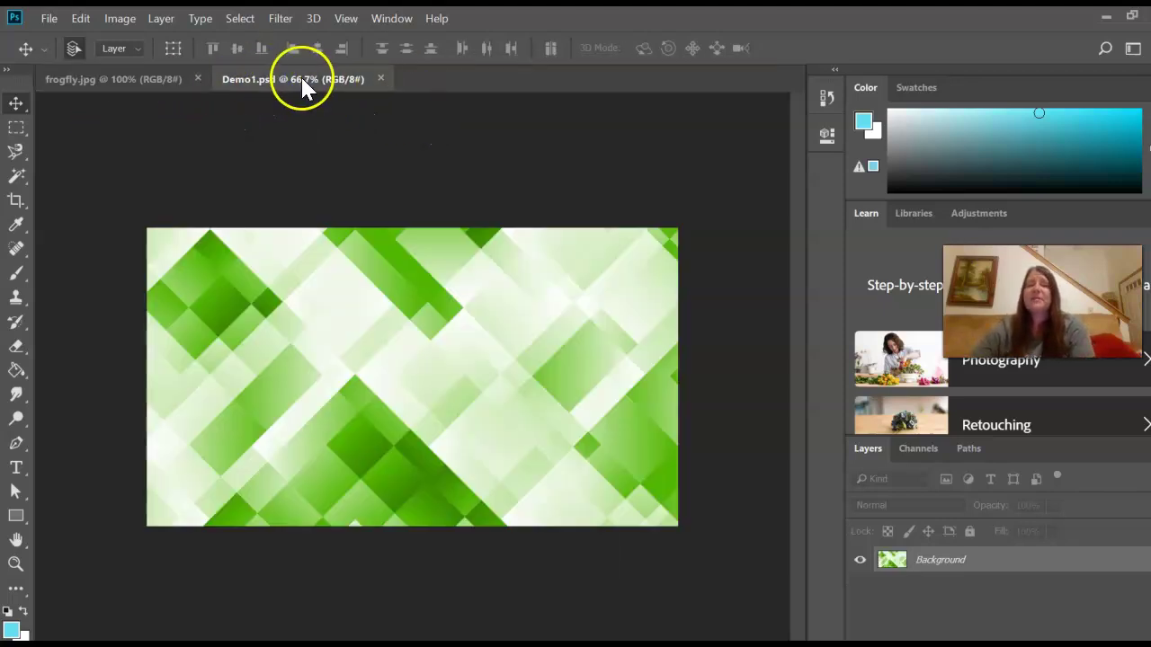
pyautogui.moveTo(300, 78); pyautogui.dragTo(456, 100)
pyautogui.moveTo(122, 79); pyautogui.dragTo(154, 186)
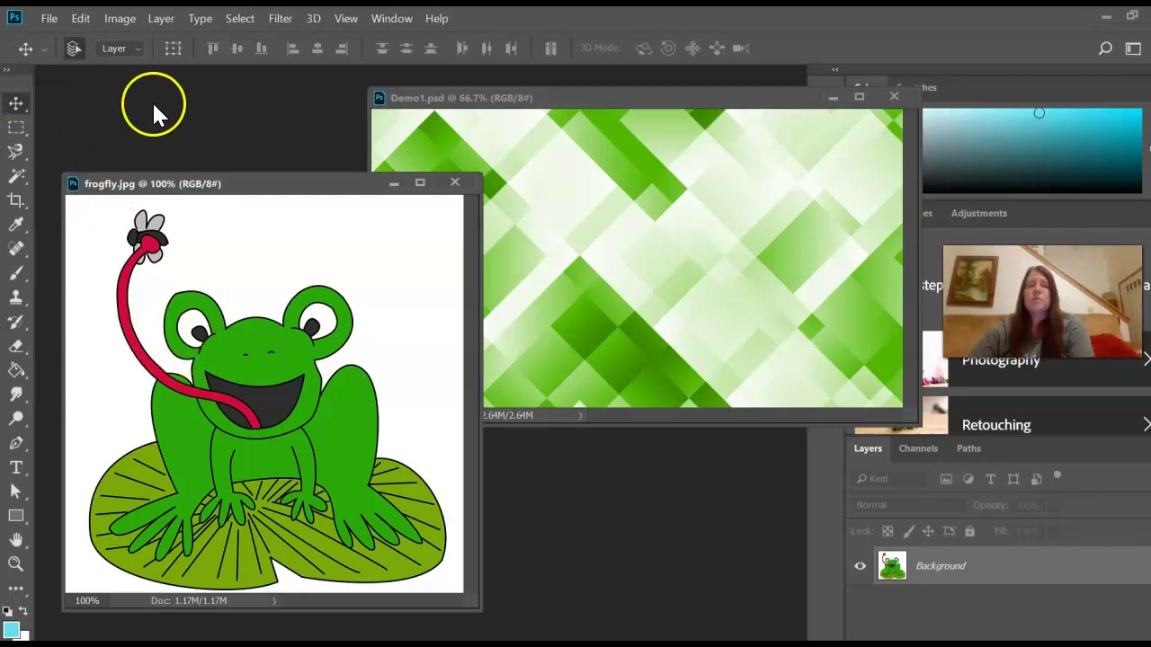
pyautogui.moveTo(662, 334); pyautogui.dragTo(621, 296)
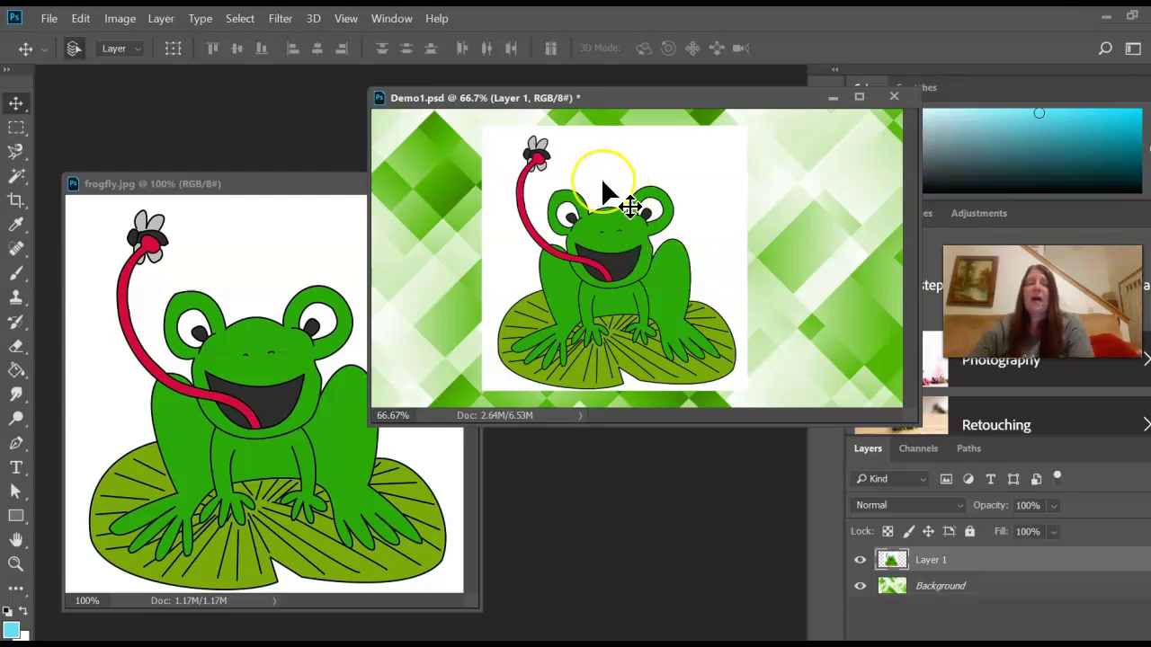
# Consolidate the floating Demo1.psd and frogfly.jpg windows into tabs
pyautogui.click(401, 25)
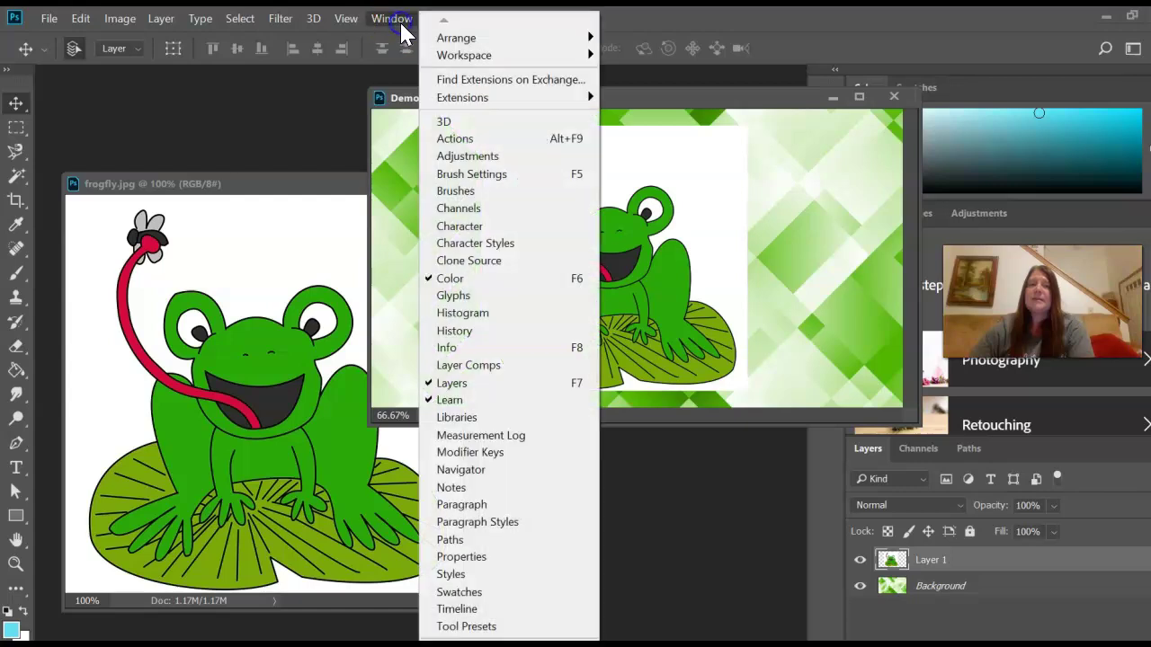
pyautogui.moveTo(474, 36)
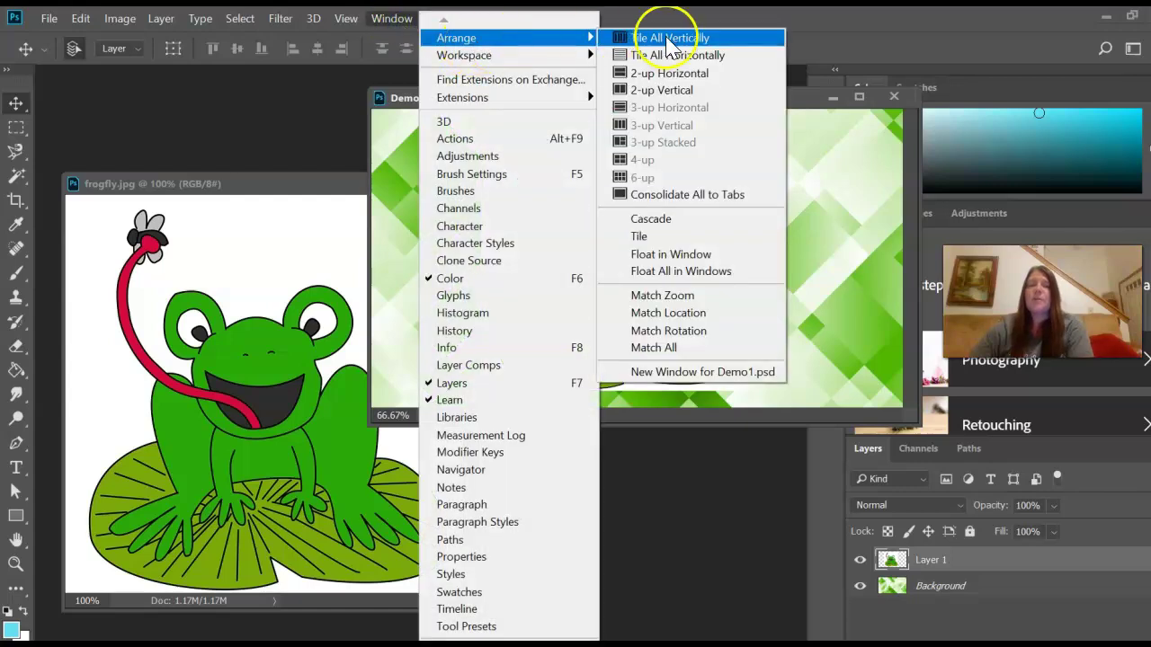
pyautogui.click(665, 195)
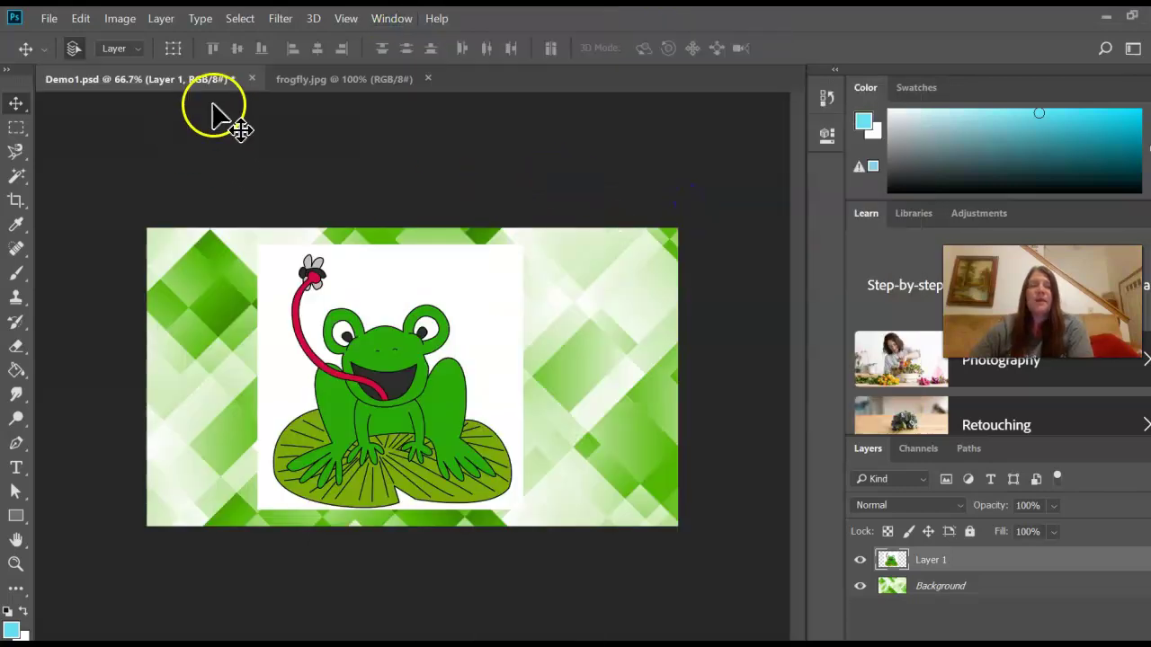
# Select the entire canvas of frogfly.jpg and copy it
pyautogui.click(352, 82)
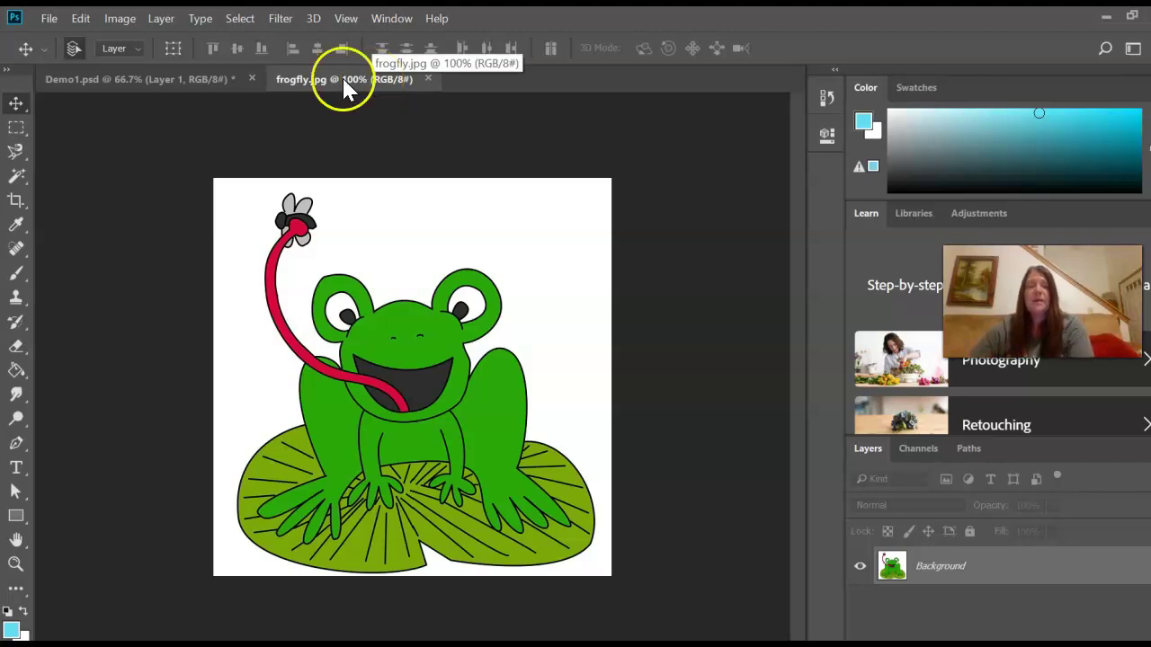
pyautogui.click(239, 18)
pyautogui.click(245, 36)
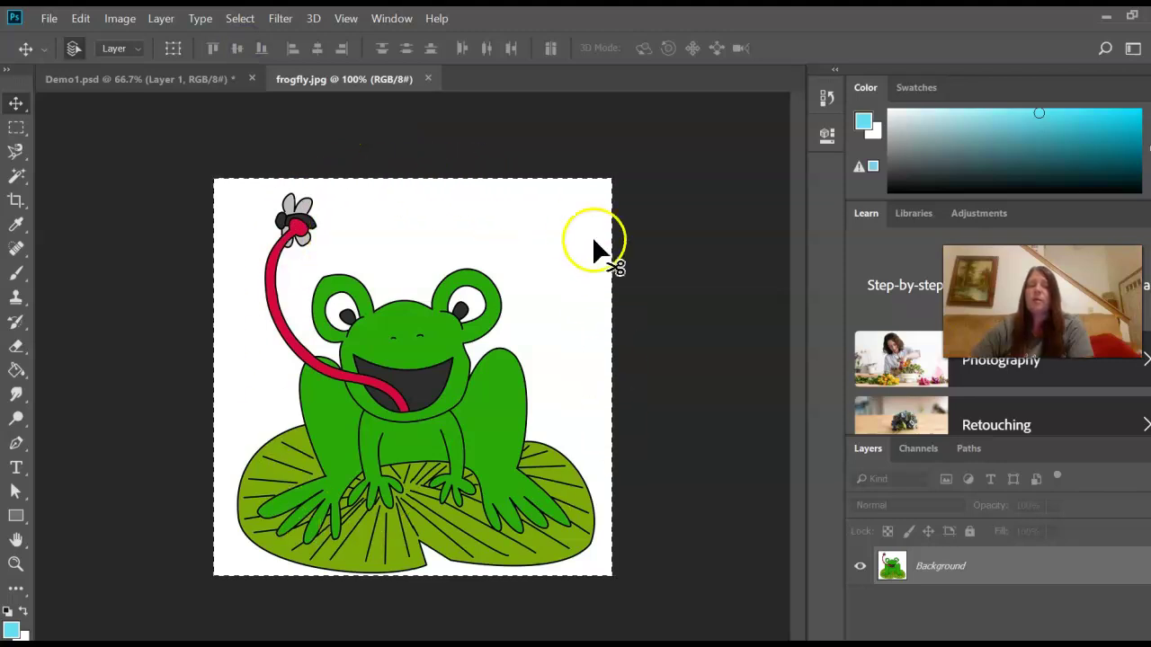
pyautogui.click(80, 18)
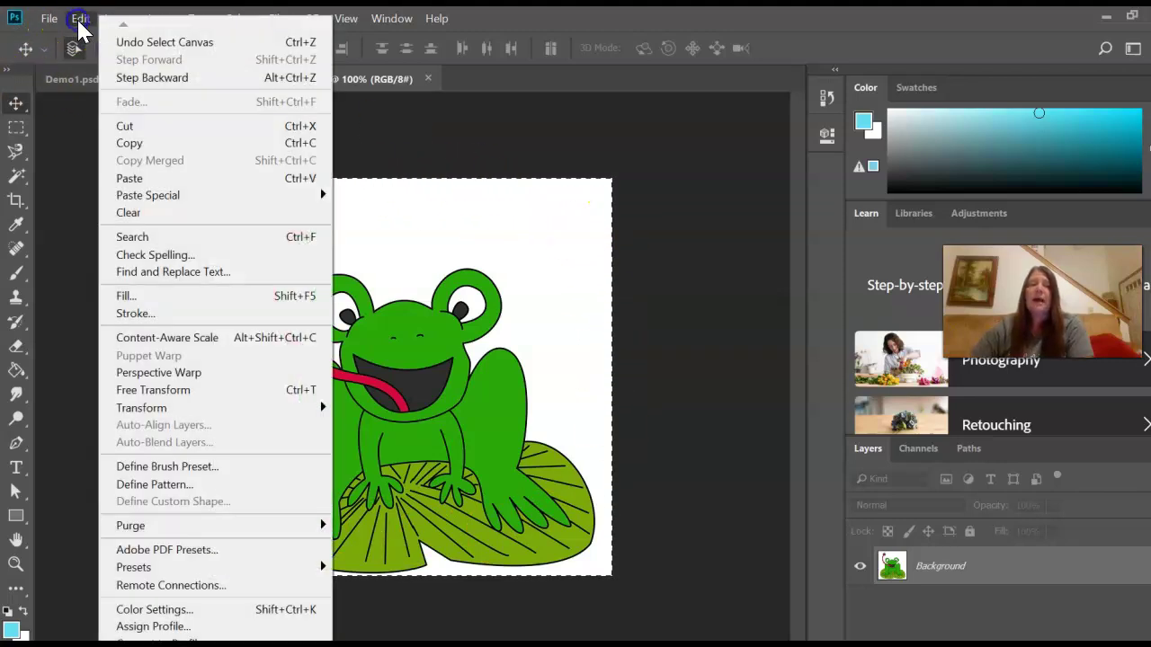
pyautogui.click(151, 146)
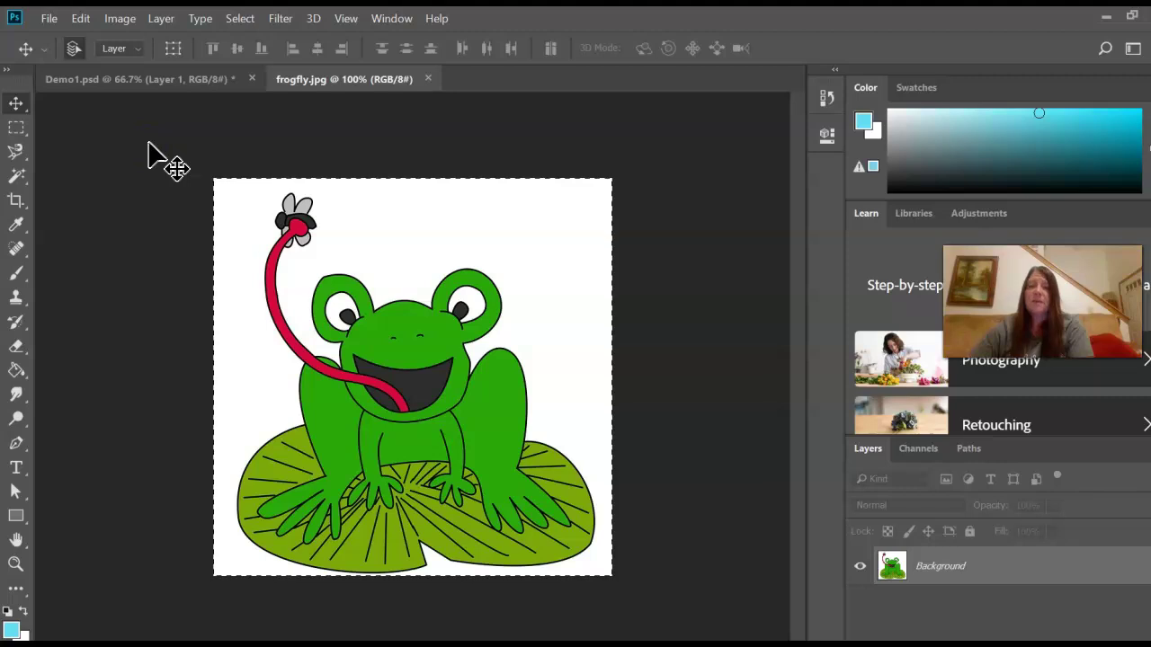
# Paste the copied frog into Demo1.psd and move it to the right so it partly overlaps the first frog
pyautogui.click(110, 79)
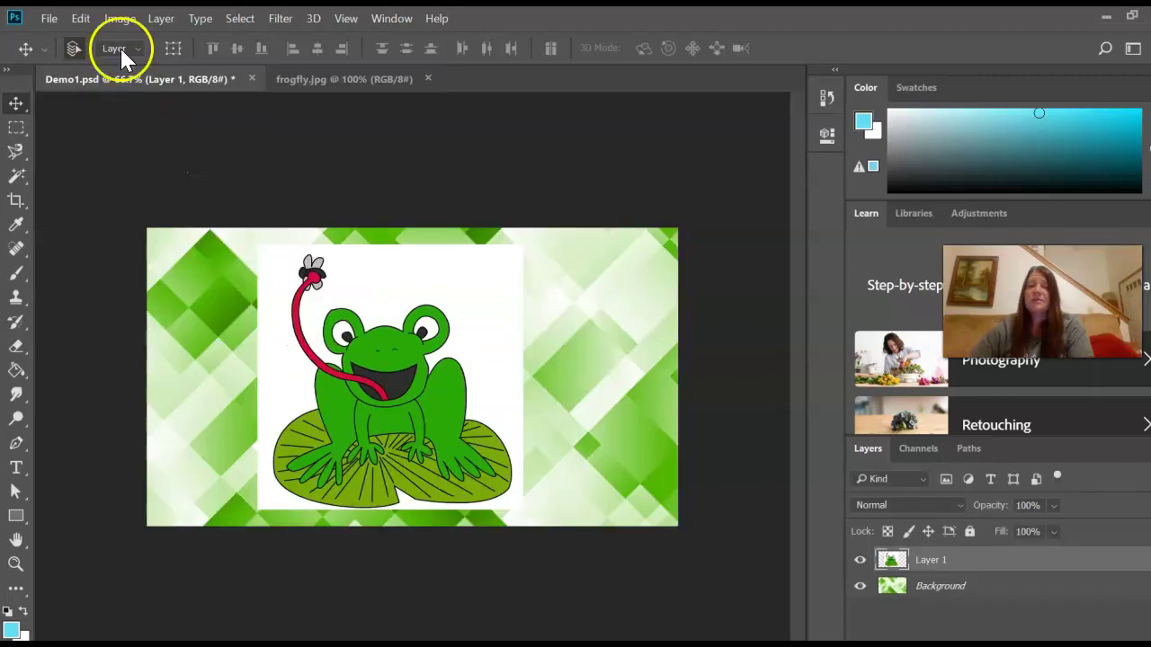
pyautogui.click(80, 18)
pyautogui.click(167, 178)
pyautogui.moveTo(449, 325); pyautogui.dragTo(553, 323)
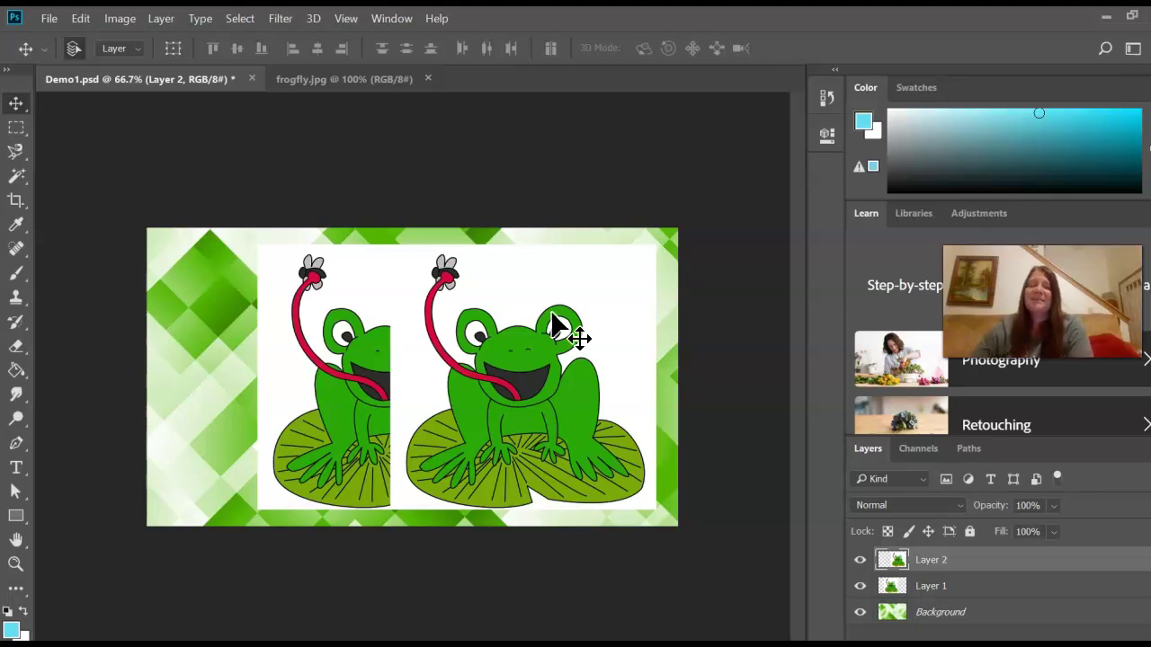
pyautogui.moveTo(491, 292); pyautogui.dragTo(502, 294)
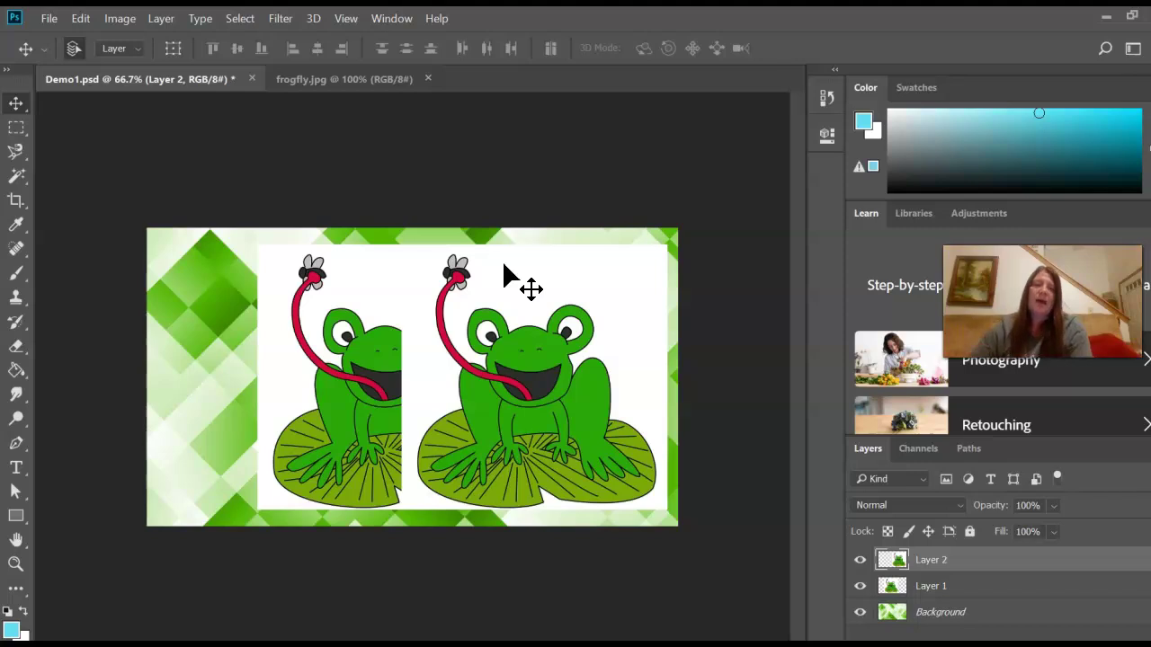
# Place frogfly as an embedded image in Demo1.psd and position it at the canvas's left side beside the other frog
pyautogui.click(239, 18)
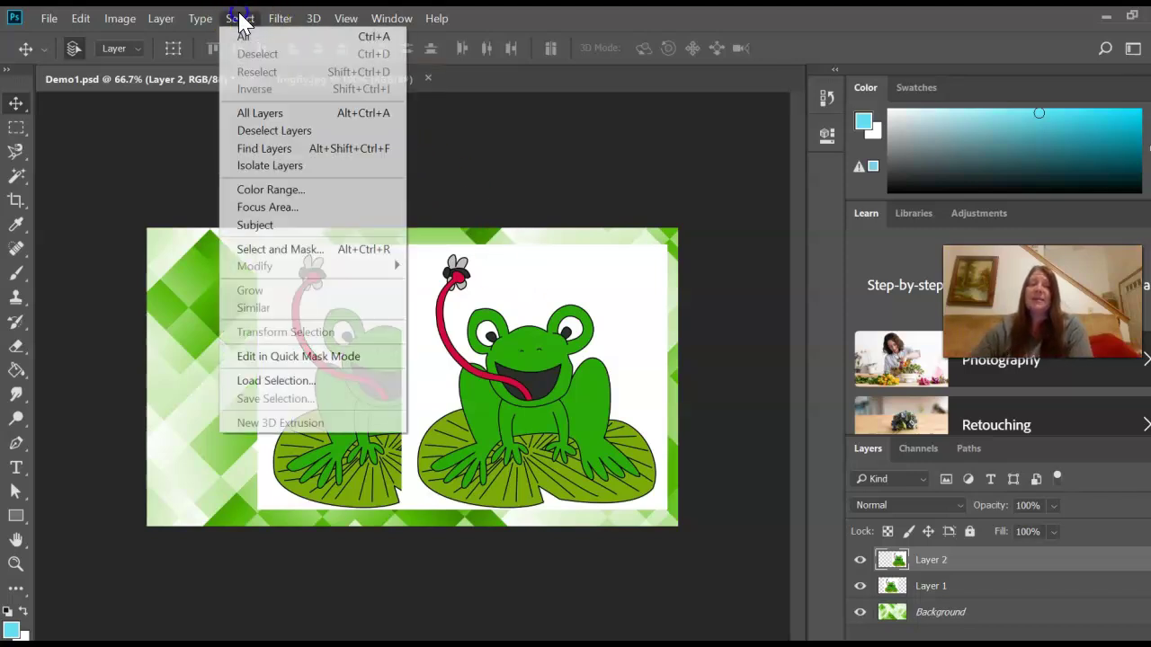
pyautogui.click(240, 20)
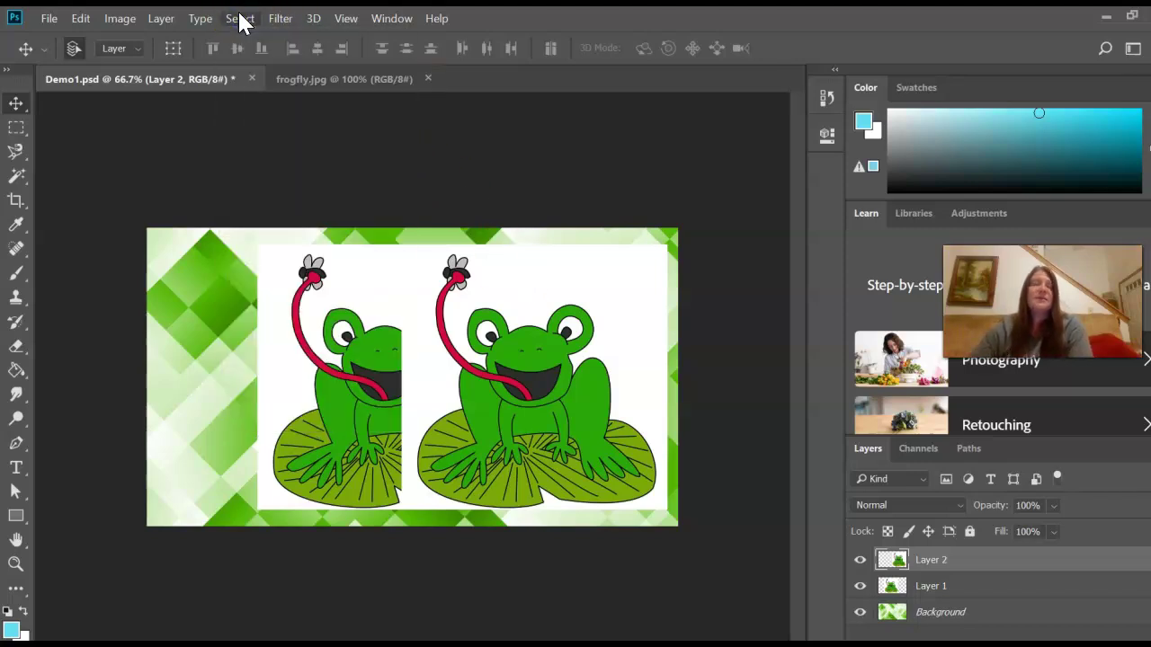
pyautogui.click(49, 20)
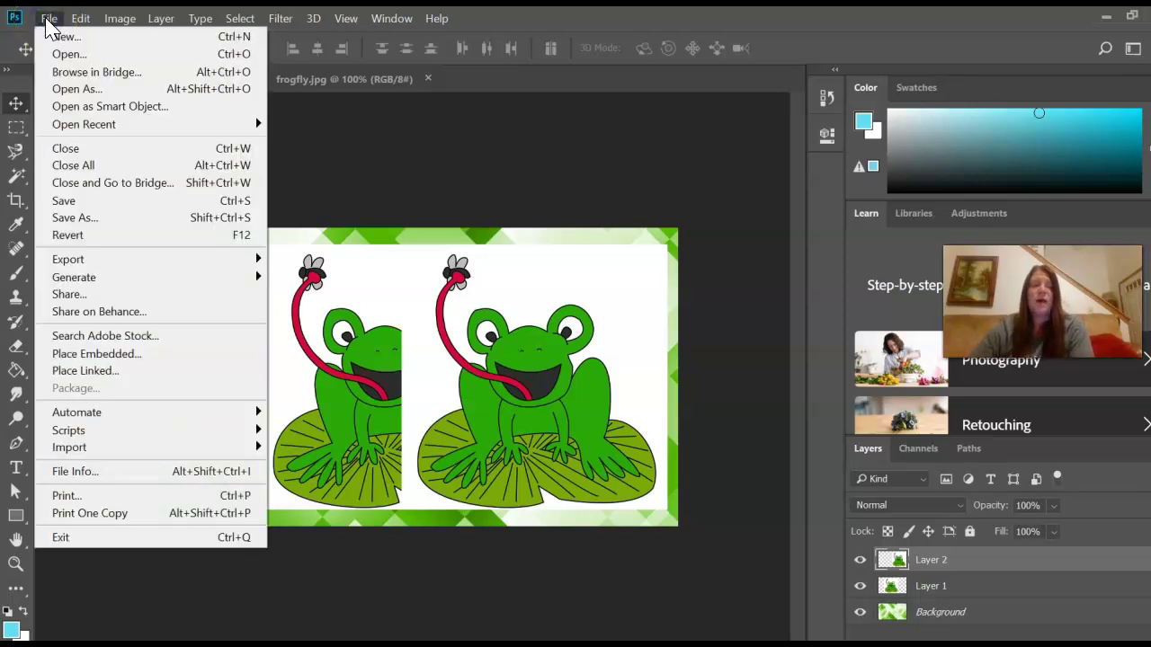
pyautogui.click(139, 354)
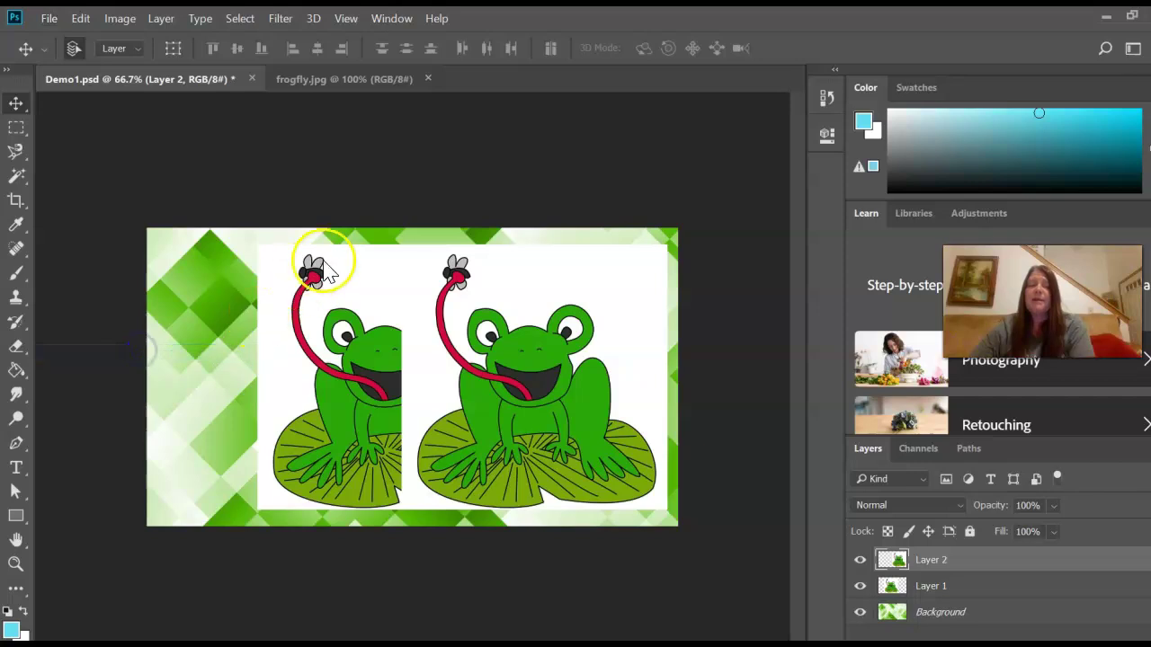
pyautogui.click(527, 175)
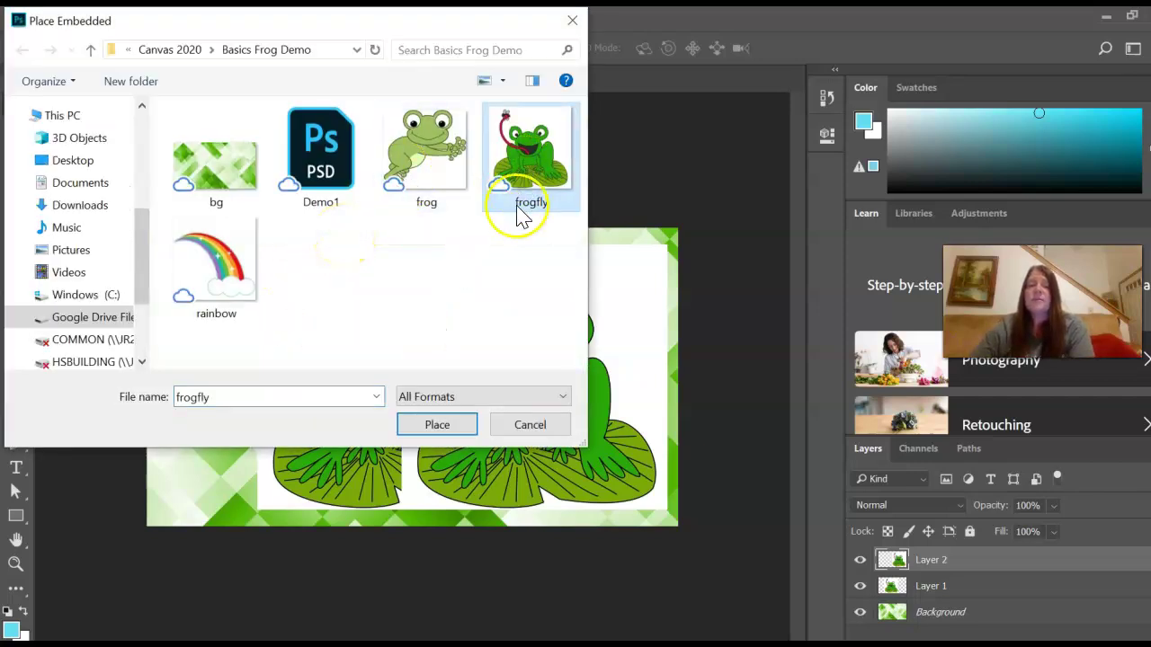
pyautogui.click(437, 426)
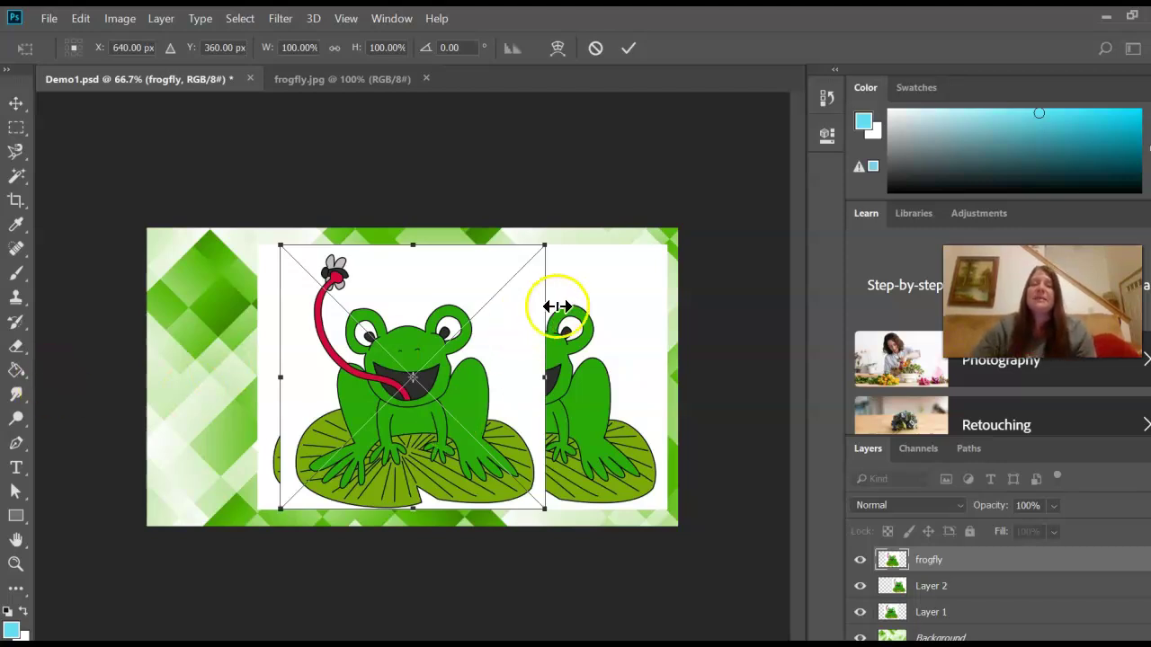
pyautogui.moveTo(446, 324); pyautogui.dragTo(330, 318)
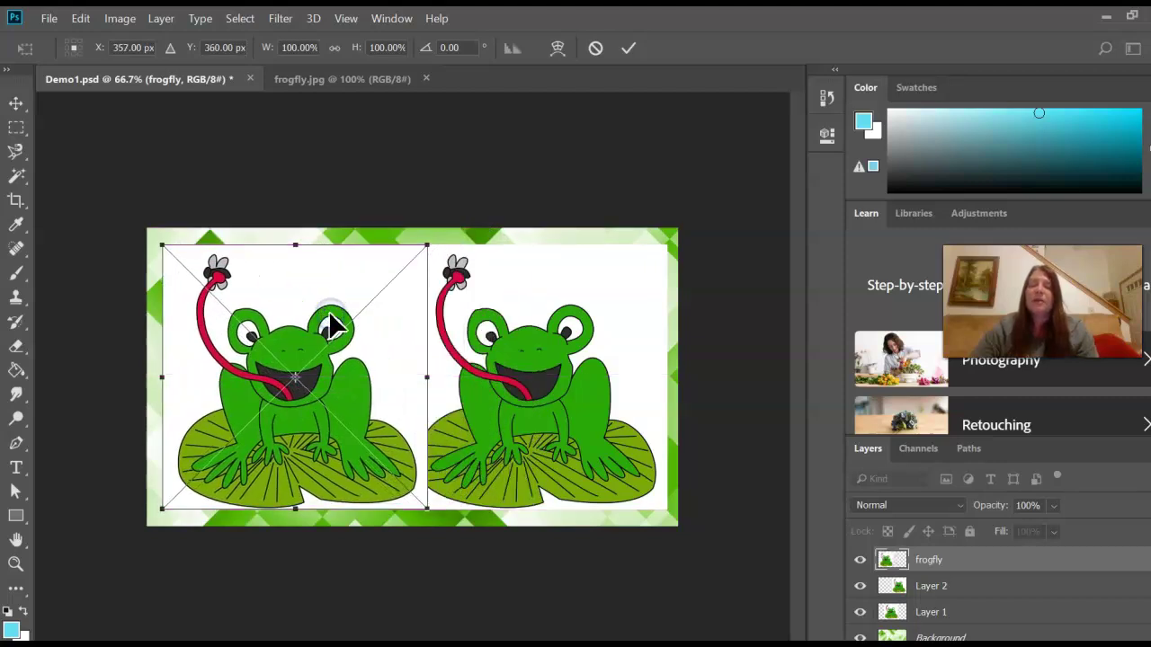
pyautogui.click(628, 48)
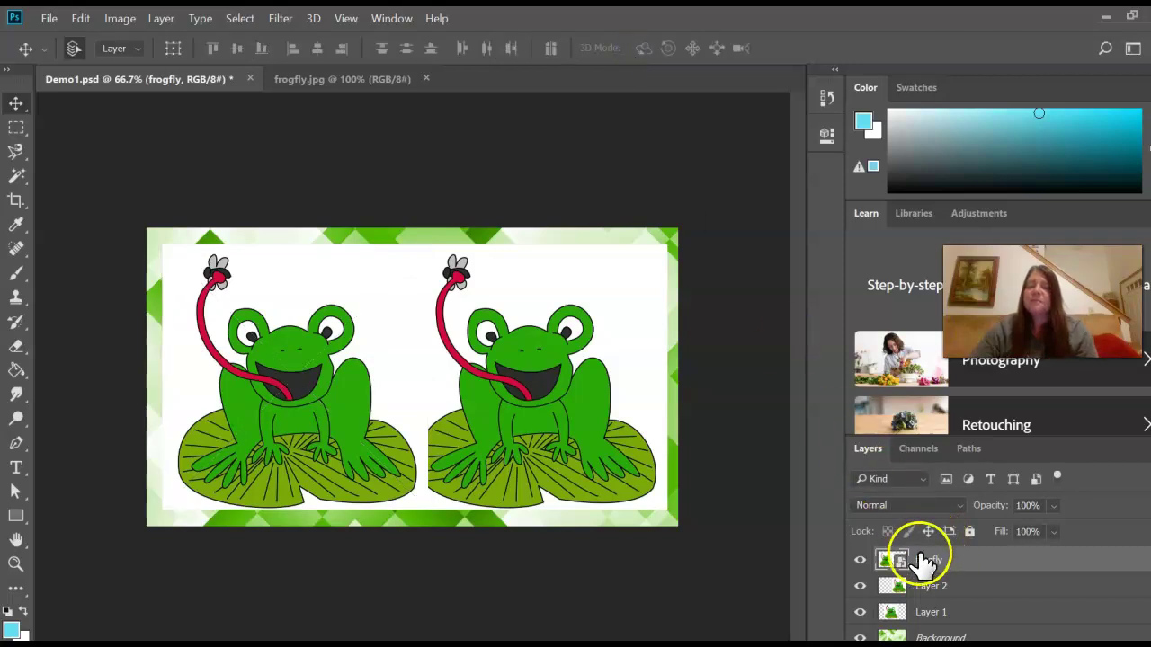
# Float the Layers panel over the canvas, and view the frogfly smart object's contents before closing that document
pyautogui.moveTo(868, 449); pyautogui.dragTo(512, 256)
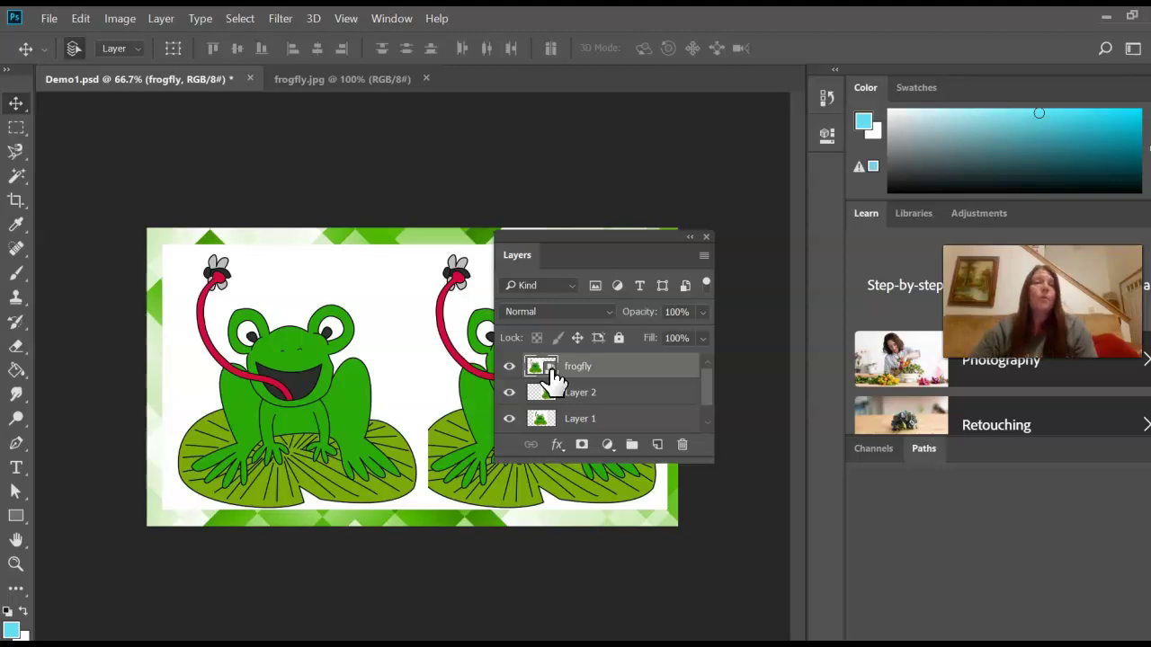
pyautogui.doubleClick(543, 367)
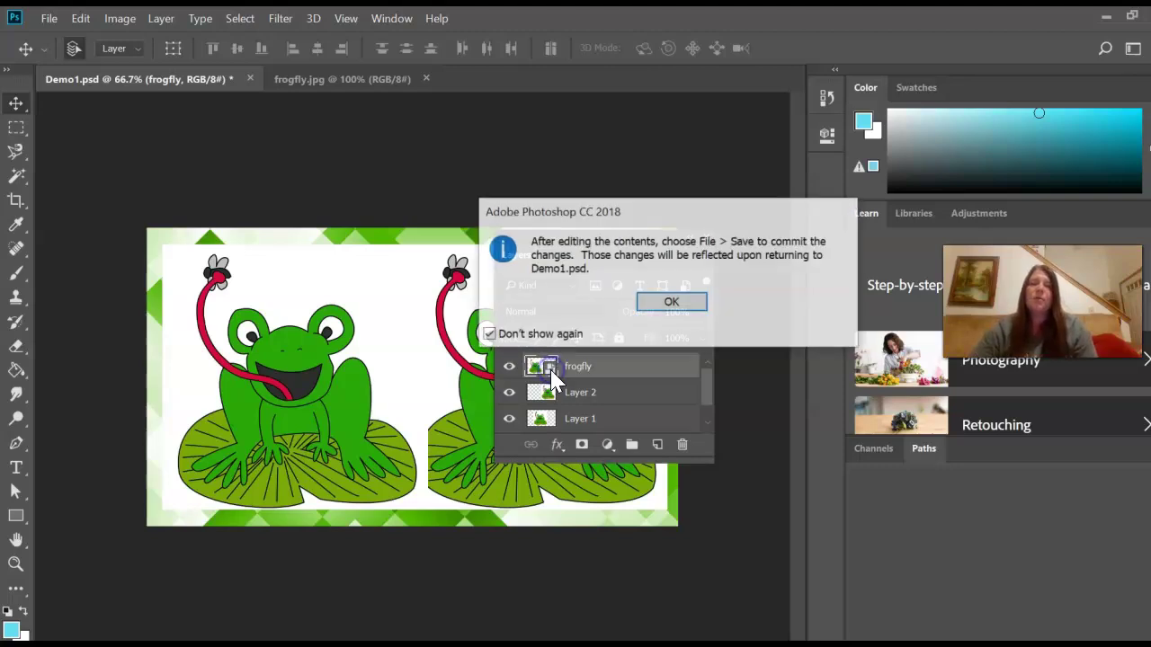
pyautogui.click(669, 302)
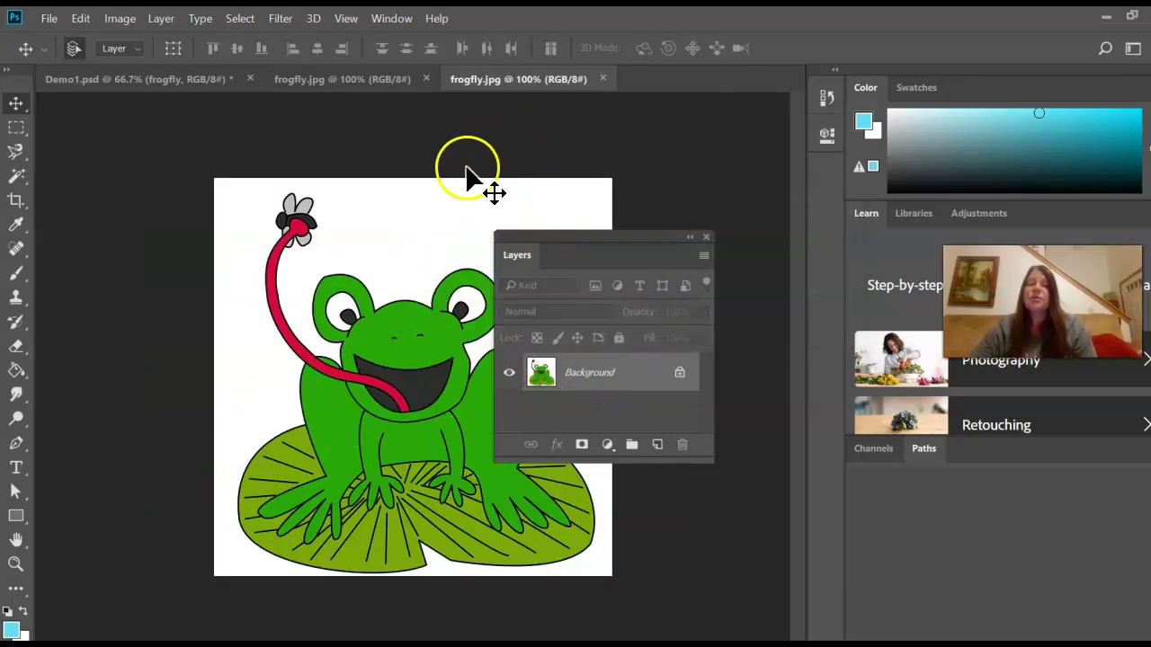
pyautogui.click(603, 79)
pyautogui.click(570, 267)
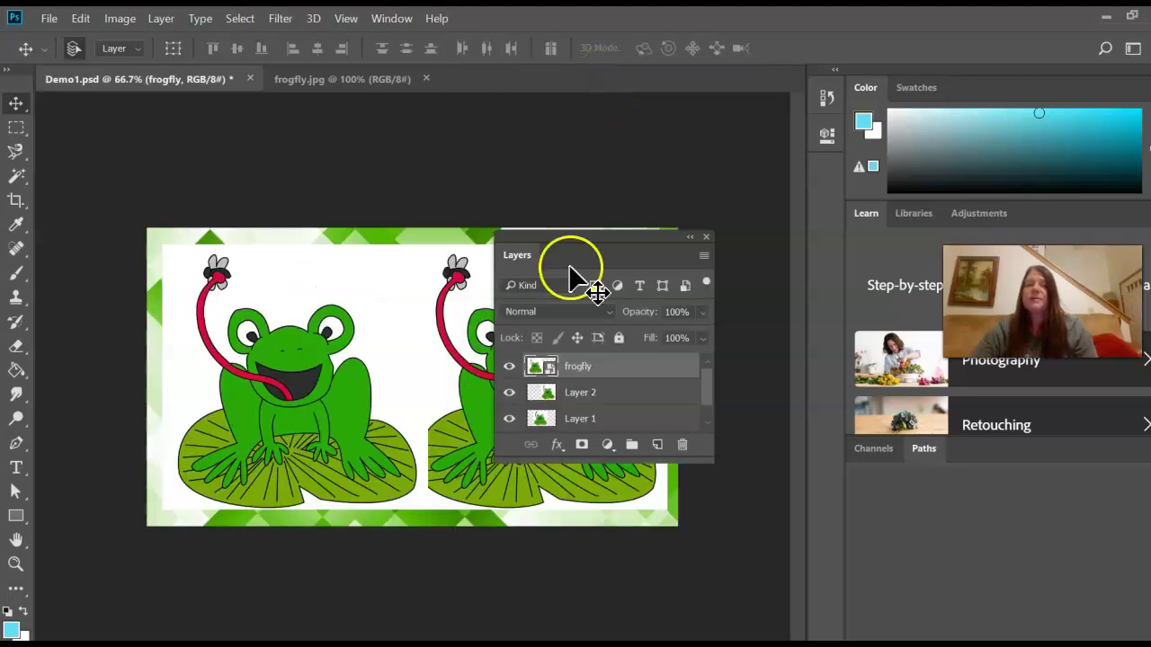
pyautogui.click(458, 360)
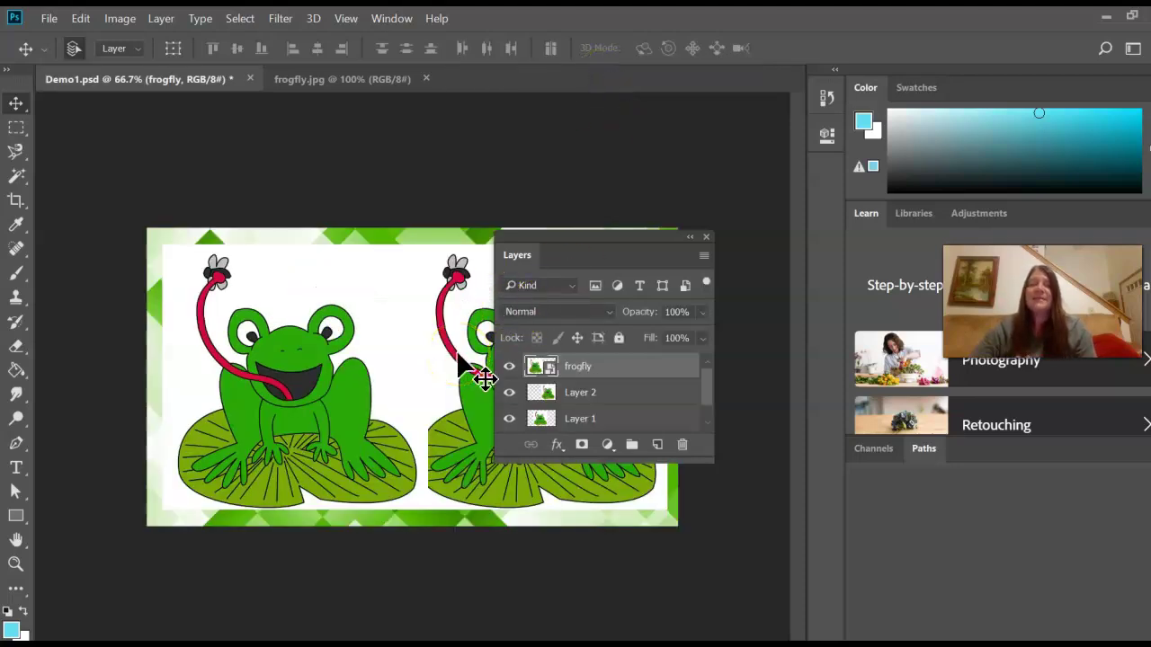
# Try to erase on the frogfly layer with the Eraser tool and agree to rasterize the smart object
pyautogui.click(530, 369)
pyautogui.moveTo(531, 368); pyautogui.dragTo(549, 375)
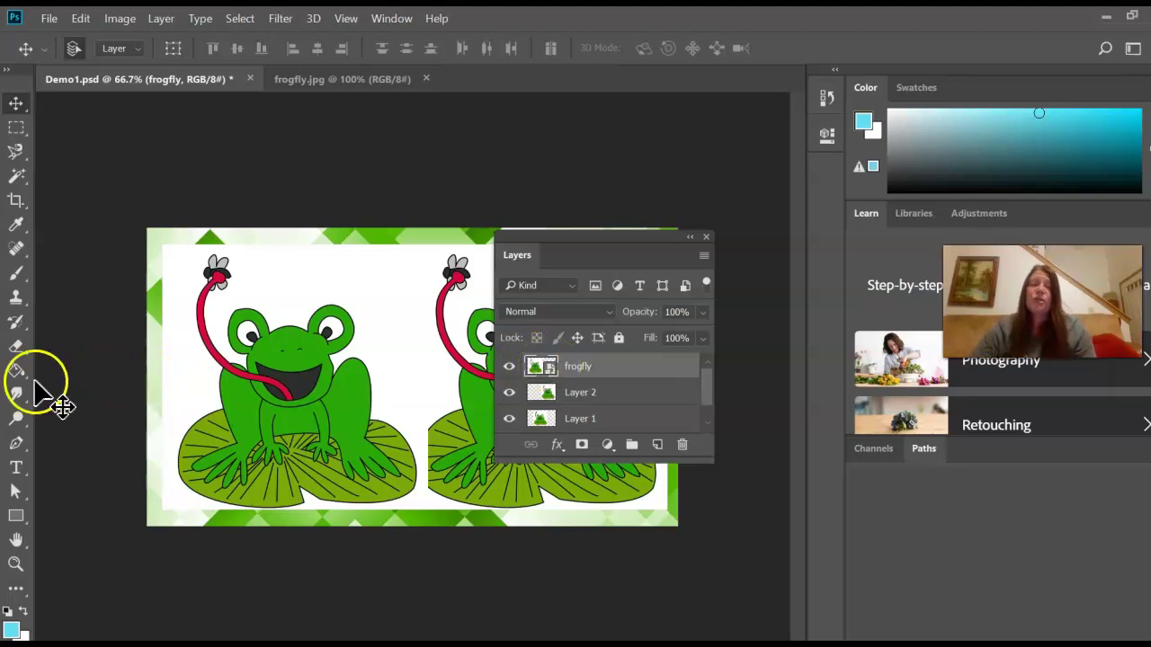
pyautogui.click(14, 349)
pyautogui.moveTo(14, 358)
pyautogui.mouseDown()
pyautogui.moveTo(46, 342)
pyautogui.moveTo(154, 333)
pyautogui.moveTo(244, 360)
pyautogui.moveTo(295, 284)
pyautogui.moveTo(310, 294)
pyautogui.moveTo(339, 272)
pyautogui.mouseUp()
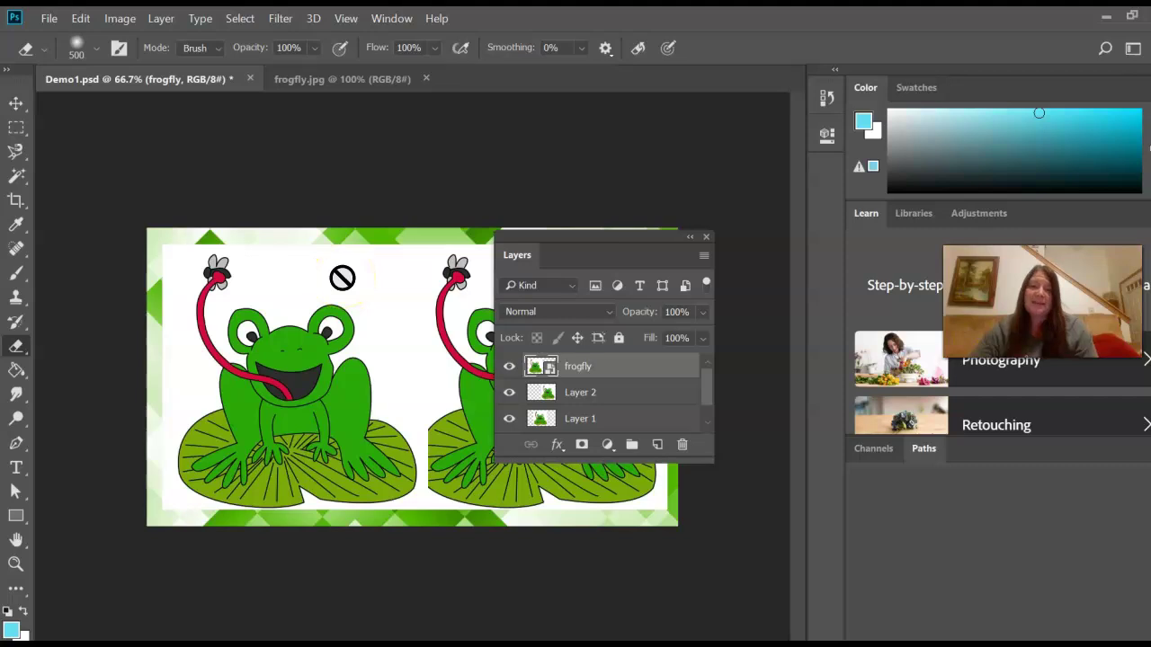
pyautogui.moveTo(578, 355); pyautogui.dragTo(555, 373)
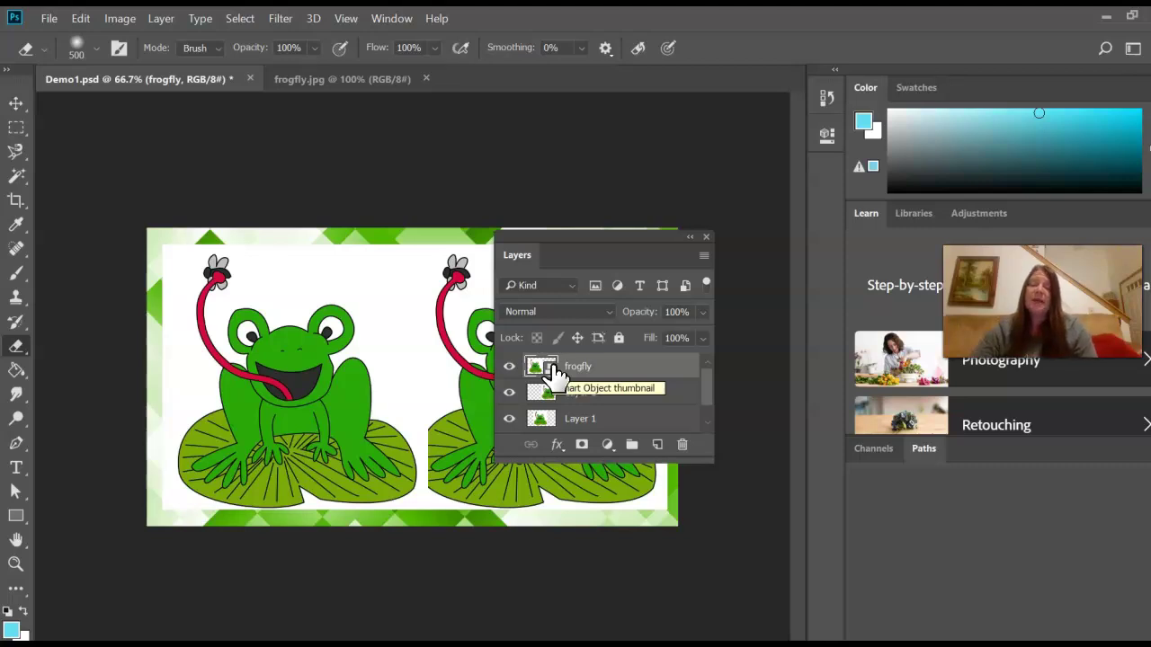
pyautogui.moveTo(372, 300)
pyautogui.mouseDown()
pyautogui.moveTo(280, 280)
pyautogui.moveTo(333, 283)
pyautogui.mouseUp()
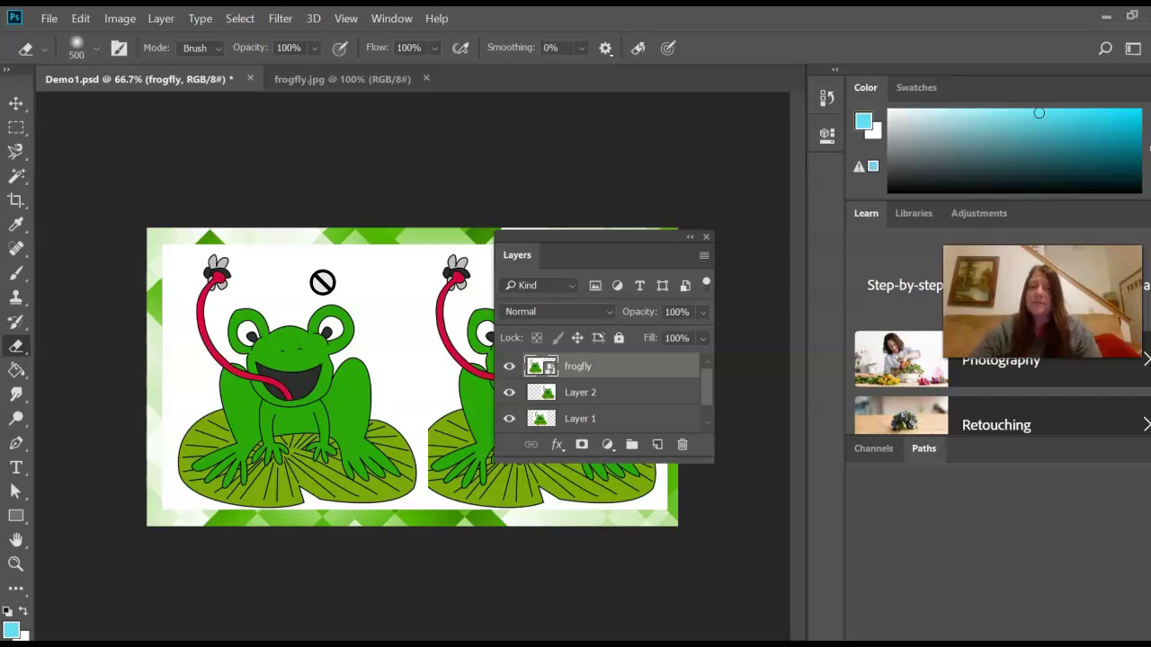
pyautogui.moveTo(323, 282)
pyautogui.mouseDown()
pyautogui.moveTo(327, 265)
pyautogui.moveTo(343, 275)
pyautogui.moveTo(278, 308)
pyautogui.moveTo(290, 293)
pyautogui.mouseUp()
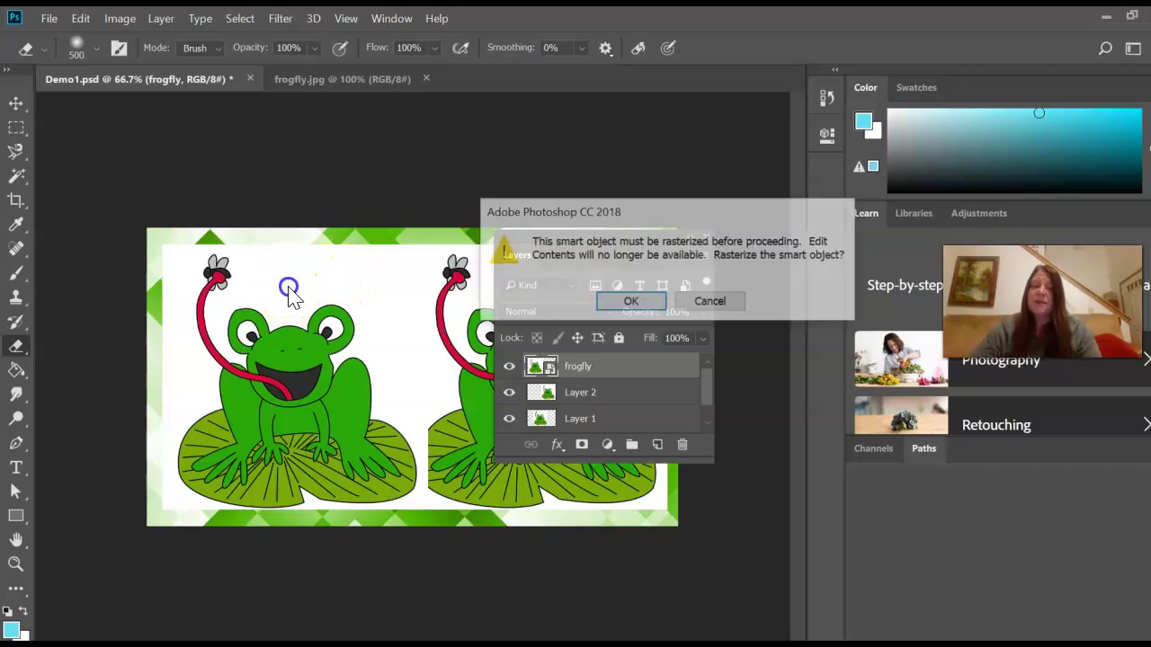
pyautogui.moveTo(686, 211); pyautogui.dragTo(625, 136)
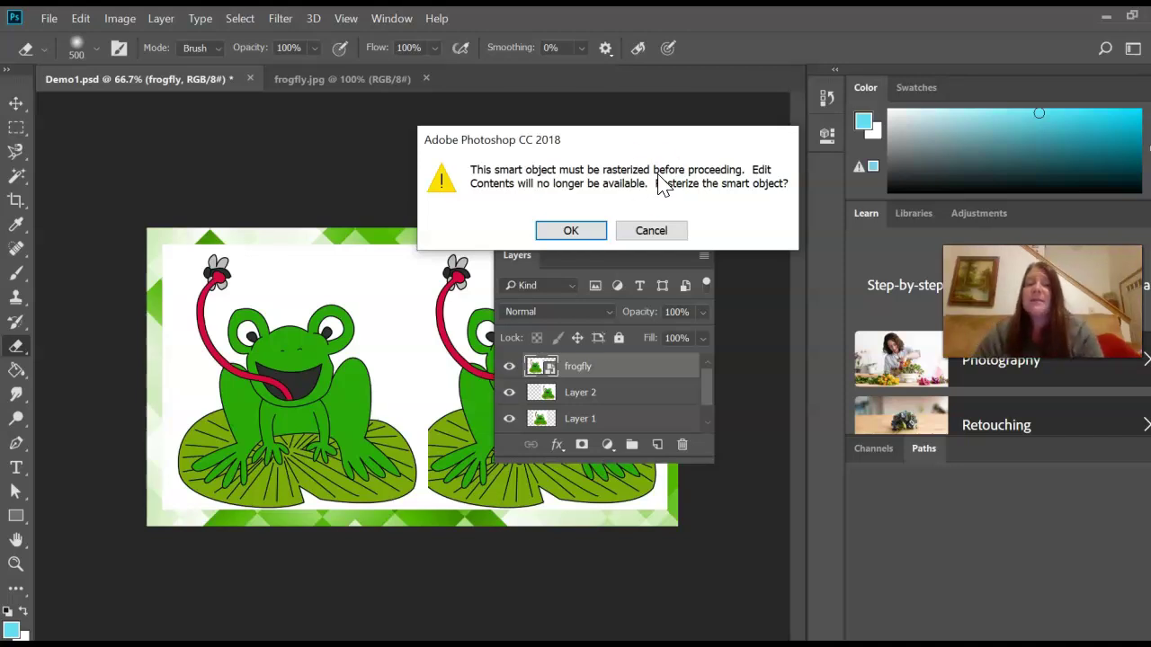
pyautogui.click(571, 230)
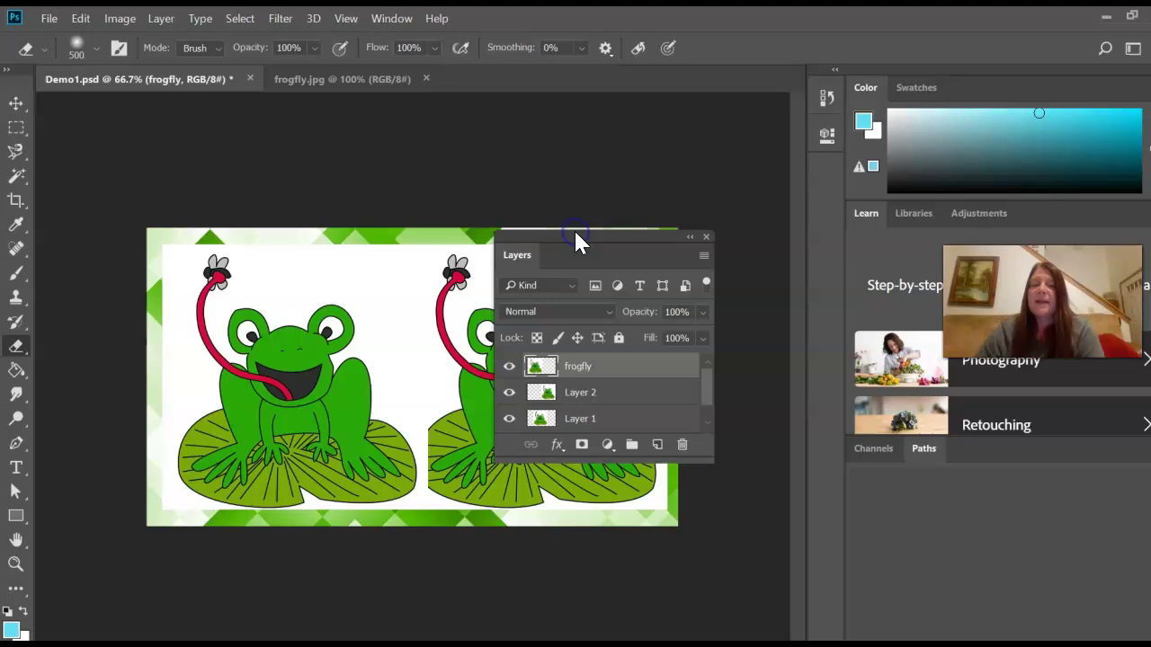
pyautogui.click(558, 369)
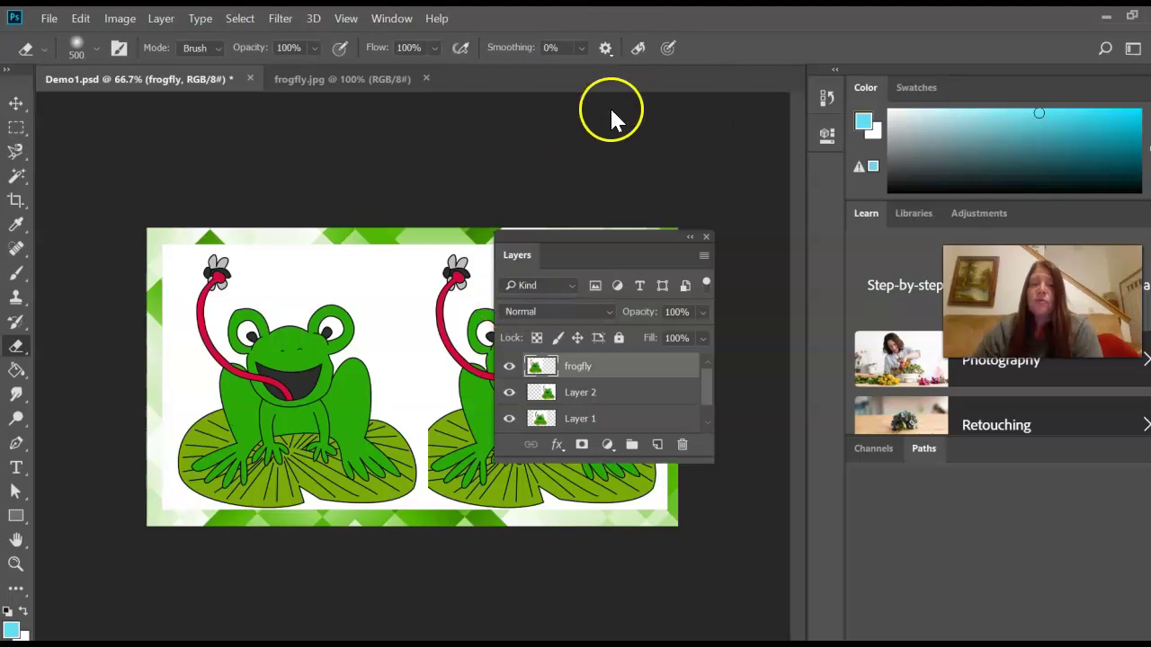
# Move the floating Layers panel higher to uncover the second frog, and look through the image mode options
pyautogui.moveTo(650, 257); pyautogui.dragTo(722, 144)
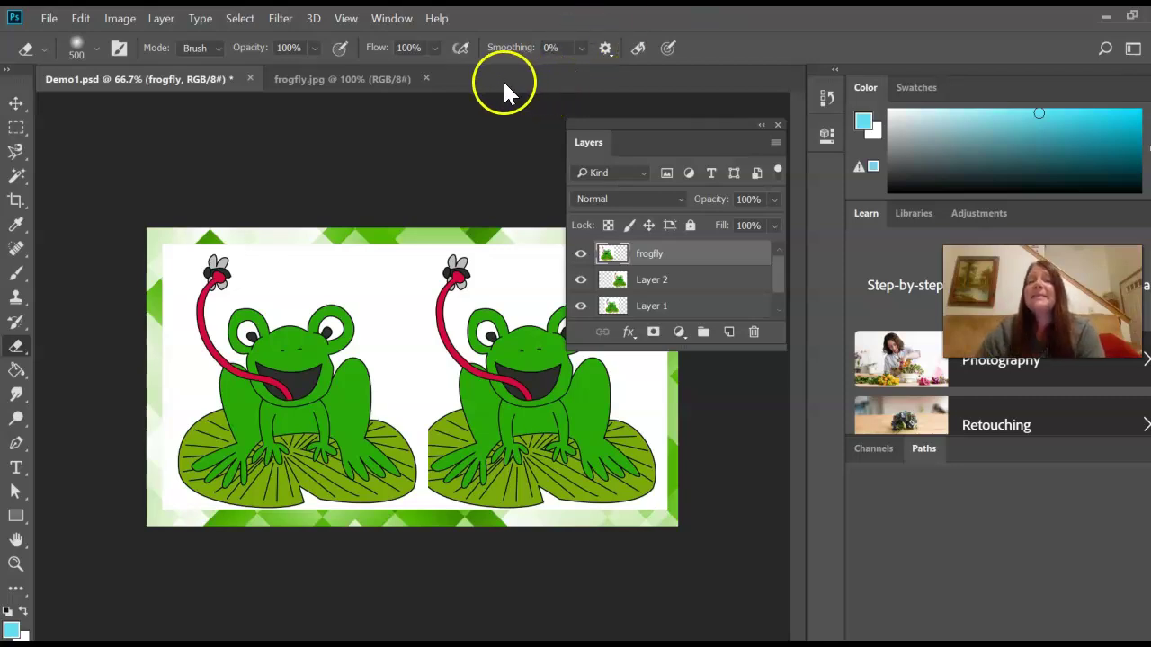
pyautogui.click(133, 20)
pyautogui.moveTo(126, 43)
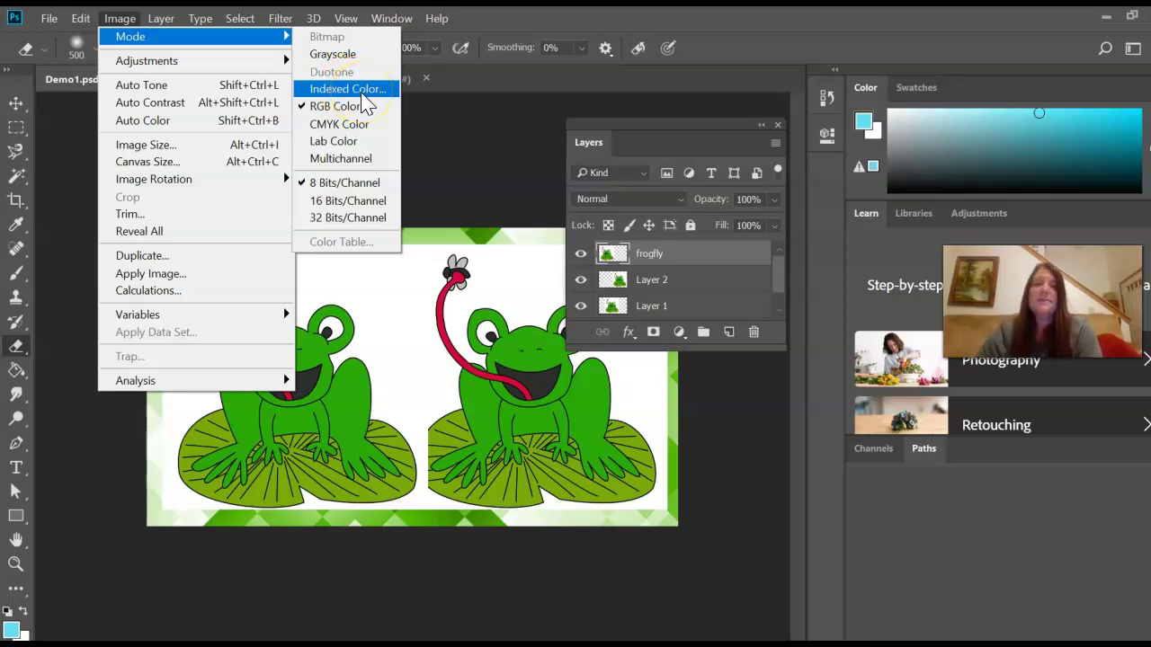
pyautogui.click(464, 70)
pyautogui.click(49, 18)
pyautogui.click(56, 51)
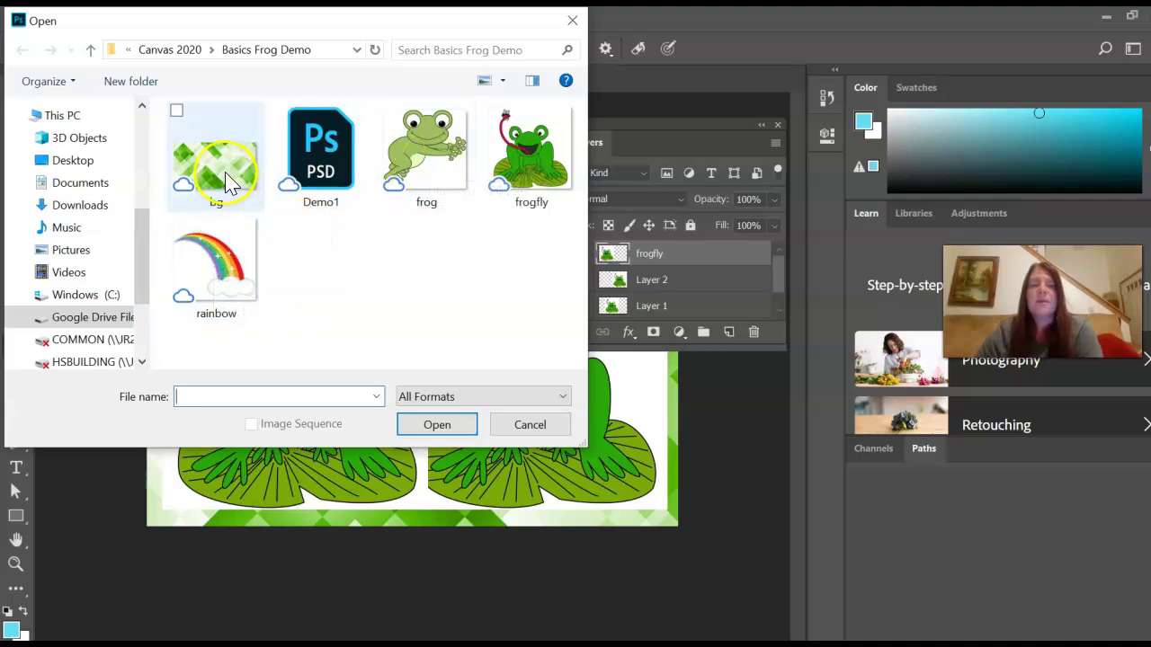
pyautogui.click(553, 427)
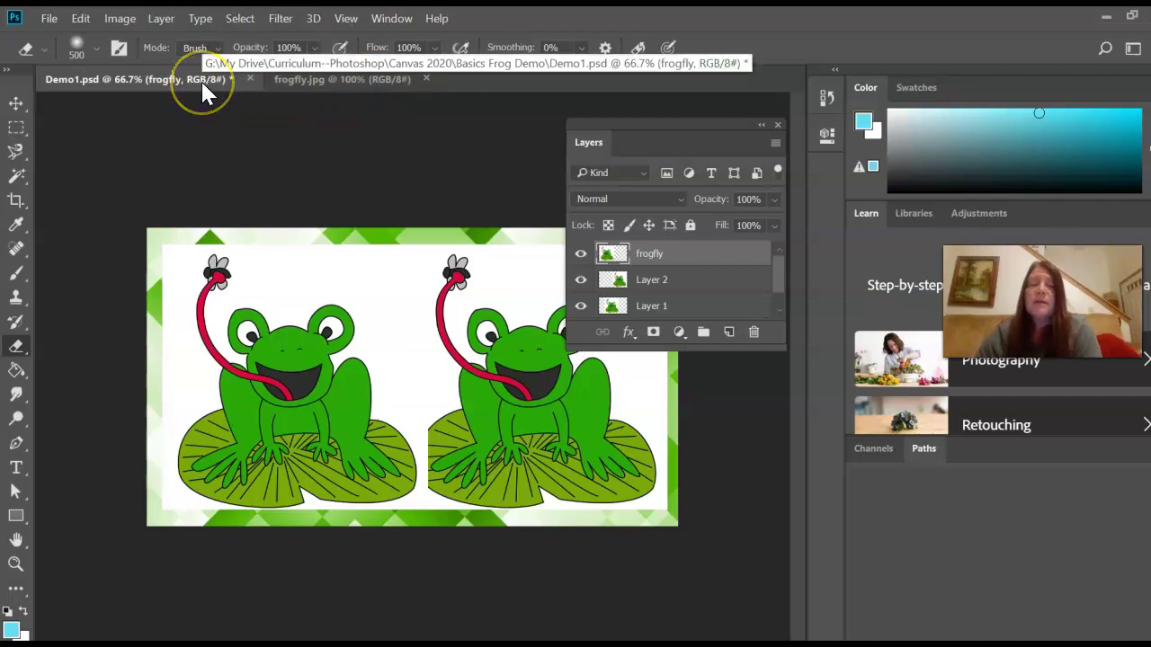
# Examine the available image adjustments and which color mode Demo1.psd uses
pyautogui.click(144, 18)
pyautogui.click(350, 19)
pyautogui.click(391, 18)
pyautogui.click(119, 18)
pyautogui.moveTo(269, 60)
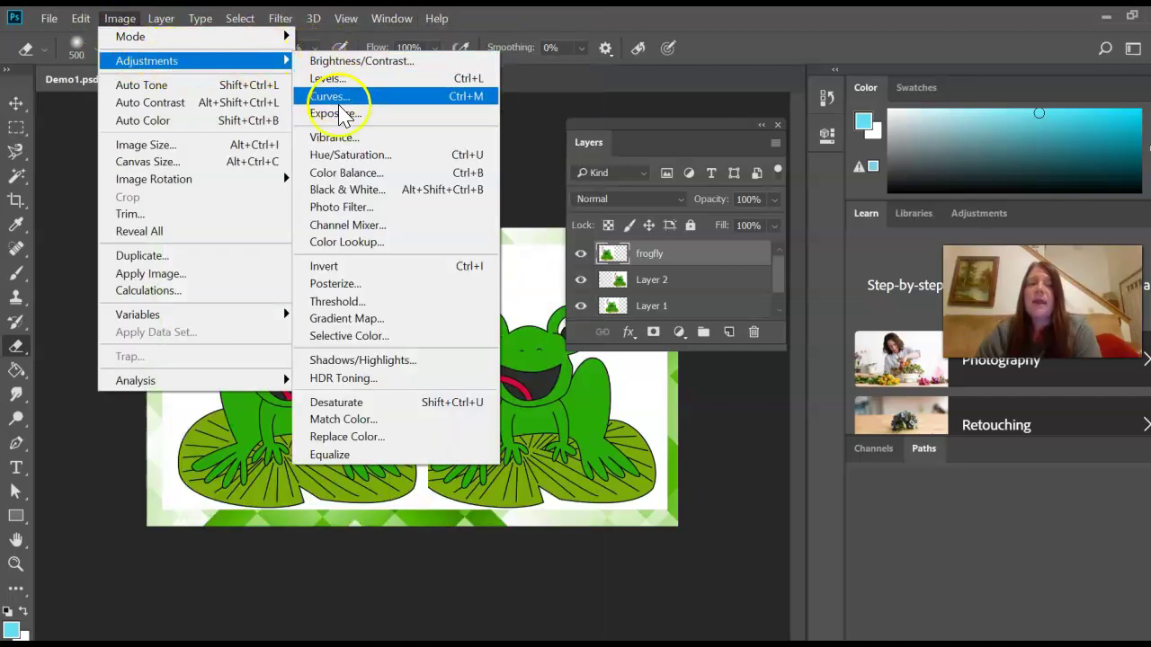
pyautogui.moveTo(248, 37)
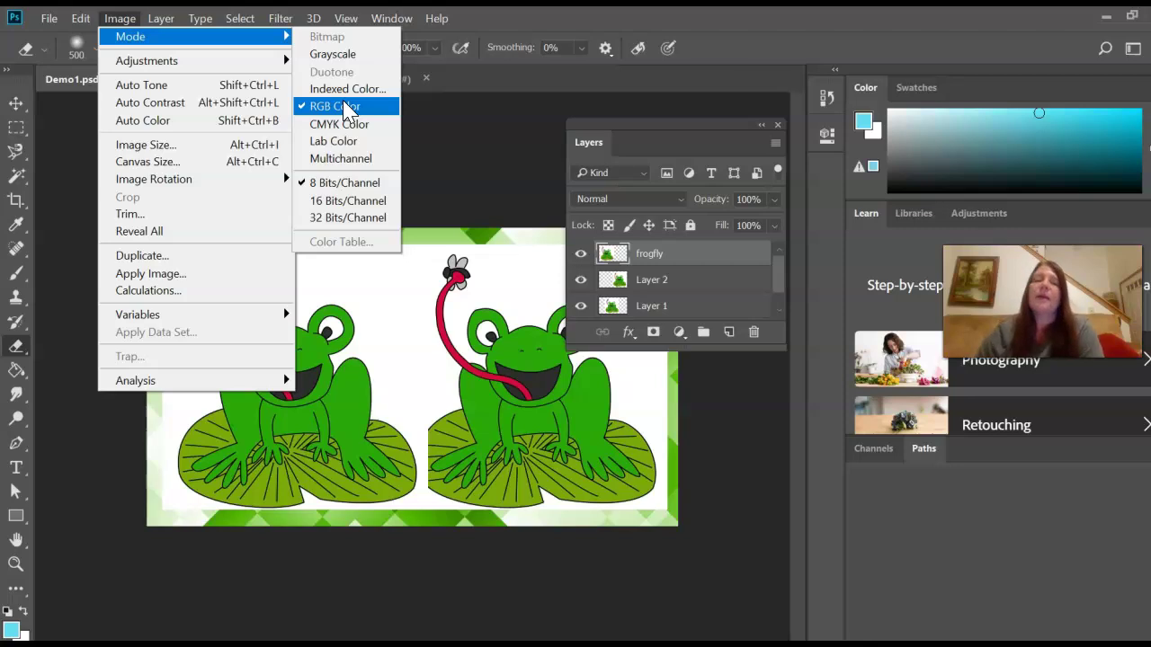
pyautogui.click(470, 20)
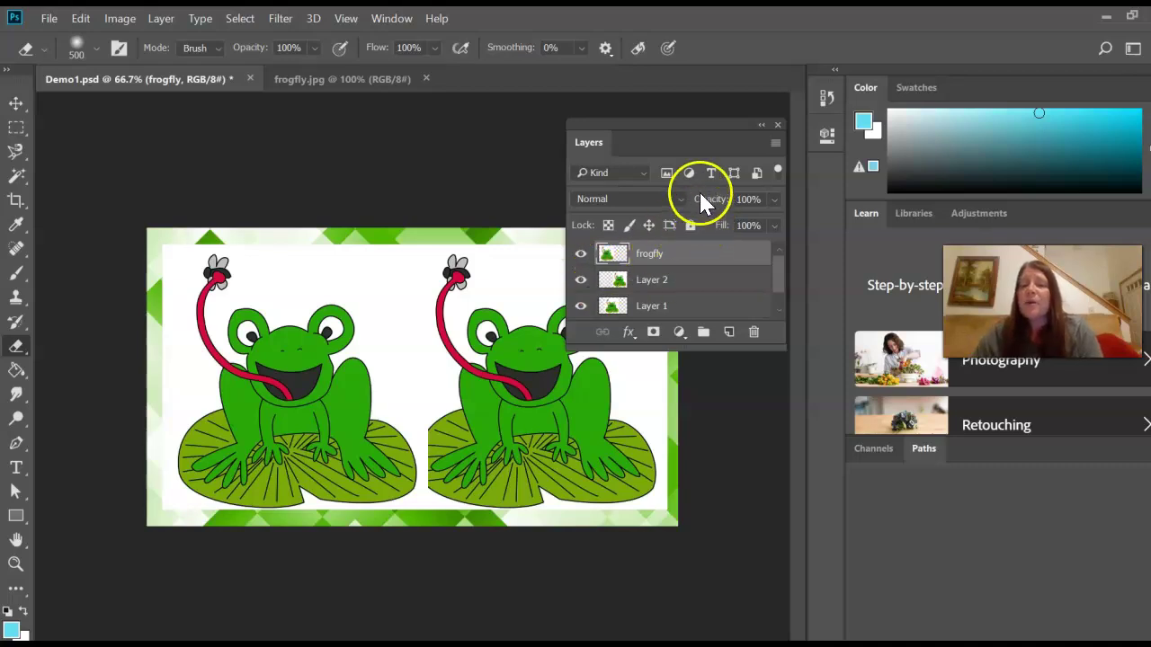
# Show and lengthen the History panel, and revert Demo1.psd to its Drag Layer state
pyautogui.click(395, 20)
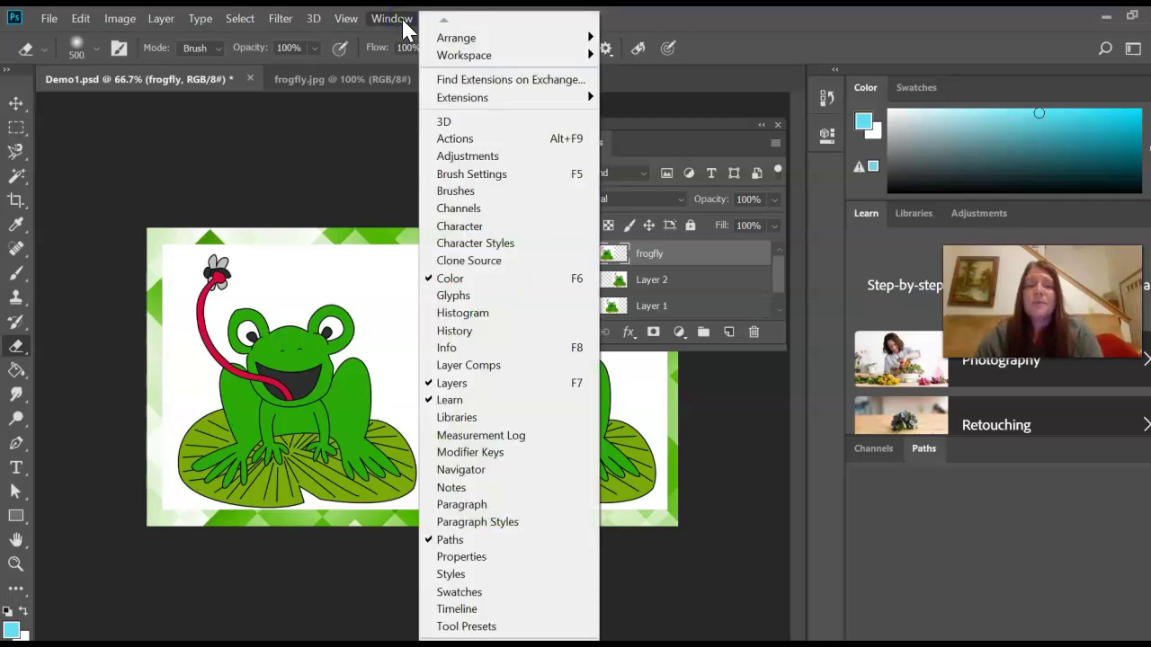
pyautogui.click(511, 333)
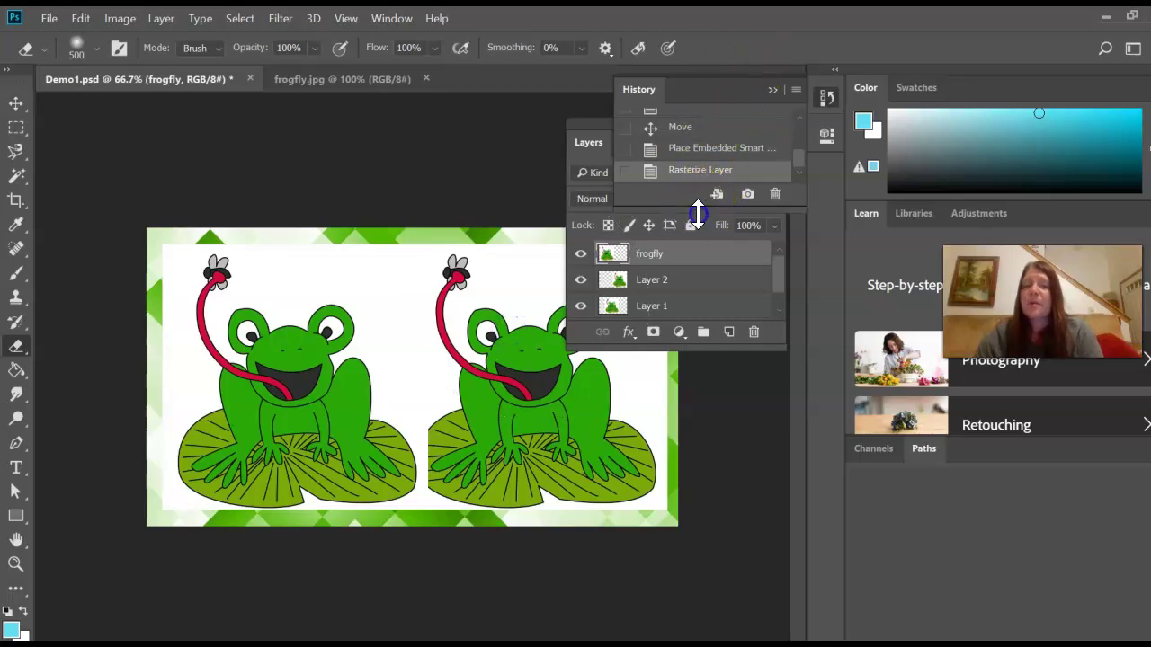
pyautogui.moveTo(693, 212); pyautogui.dragTo(707, 296)
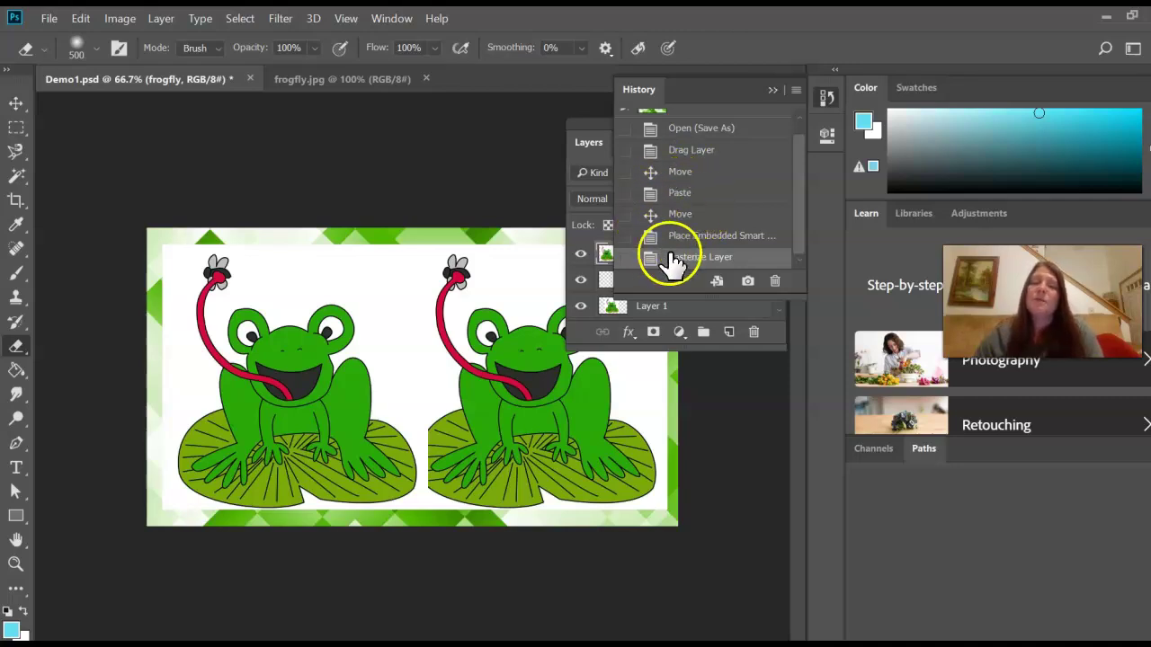
pyautogui.click(710, 258)
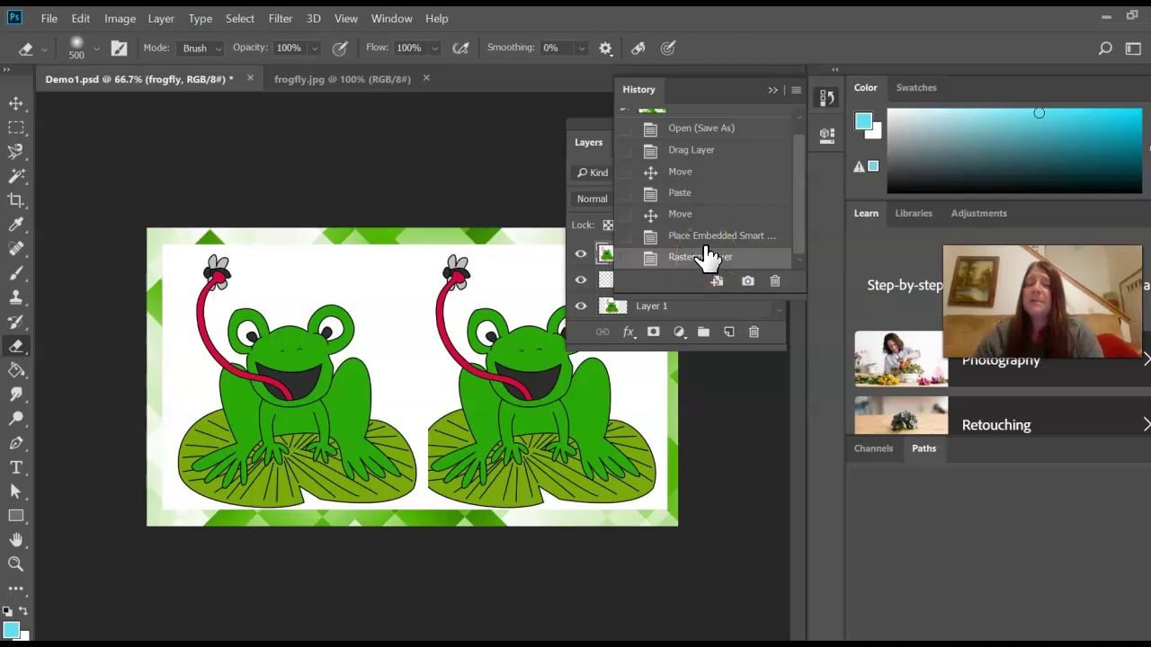
pyautogui.click(703, 153)
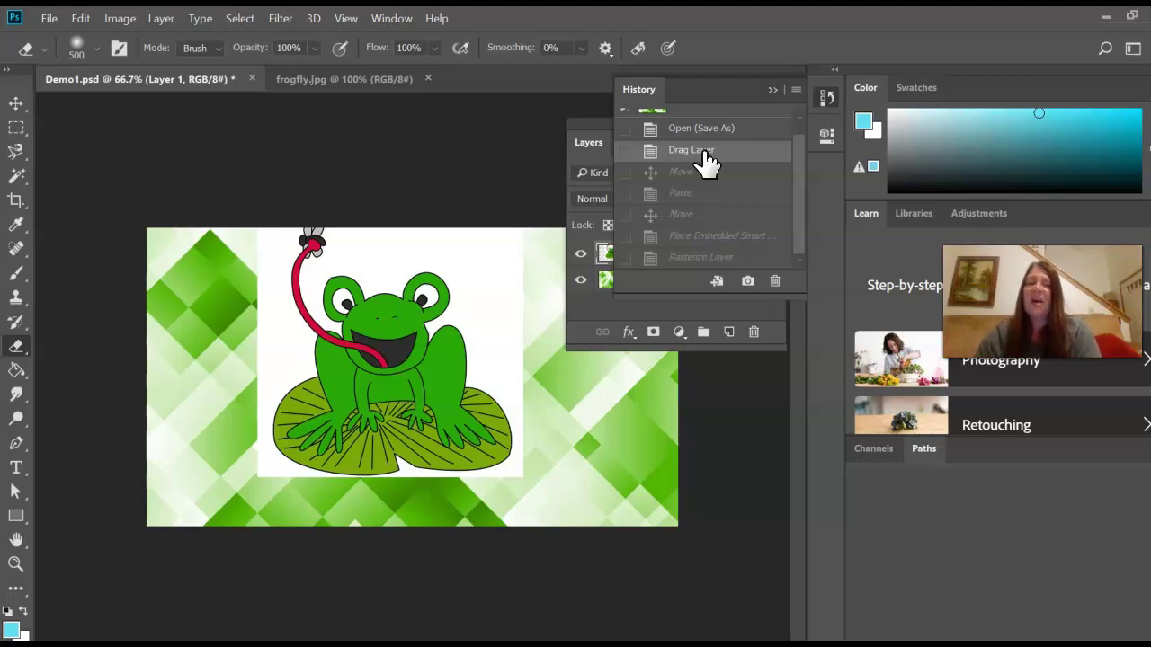
# Review the undo, step forward and step backward commands, and collapse the History panel
pyautogui.click(73, 23)
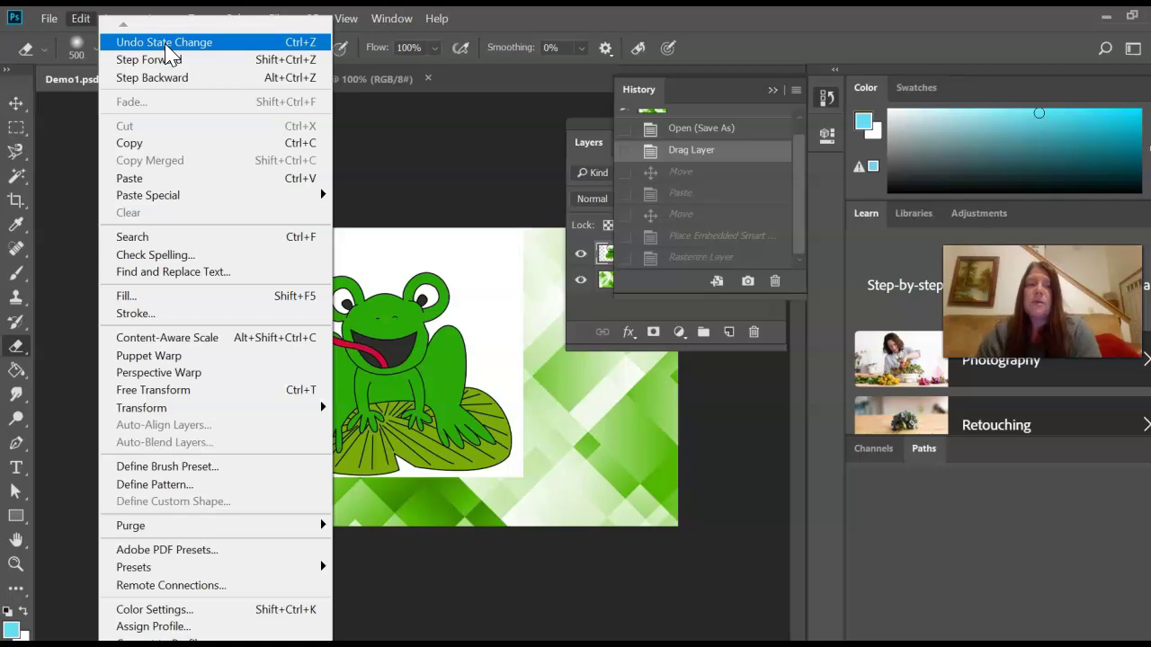
pyautogui.click(308, 78)
pyautogui.click(392, 18)
pyautogui.click(740, 58)
pyautogui.click(778, 89)
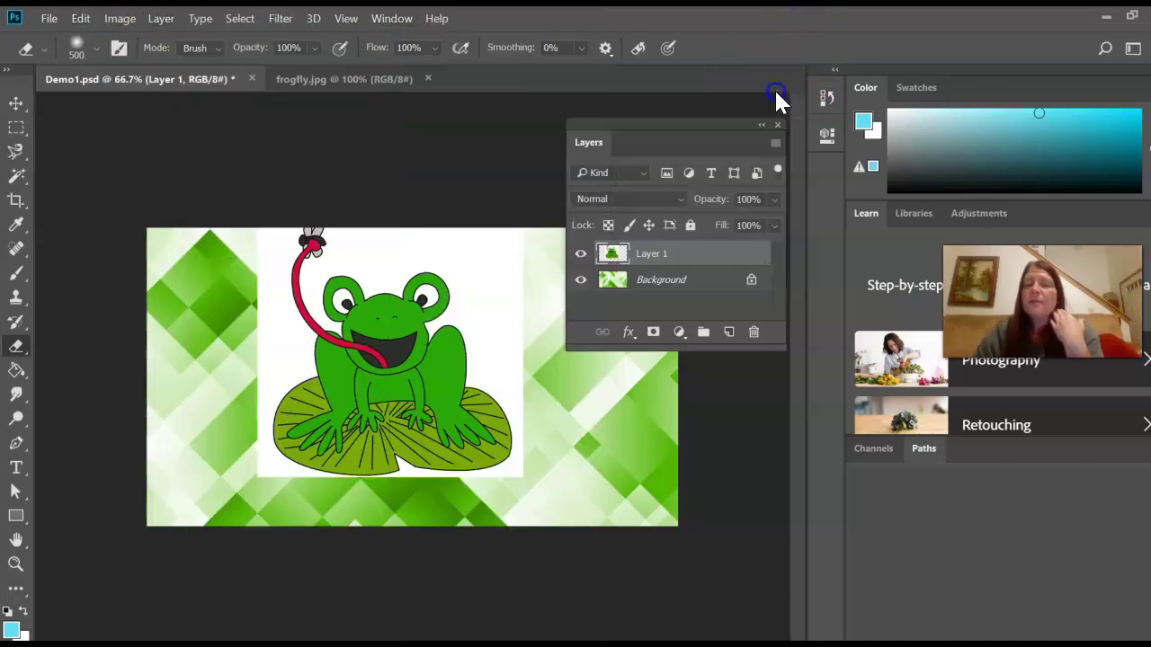
# Show the Navigator and use its zoom control to set Demo1.psd to 63.76% magnification
pyautogui.click(391, 18)
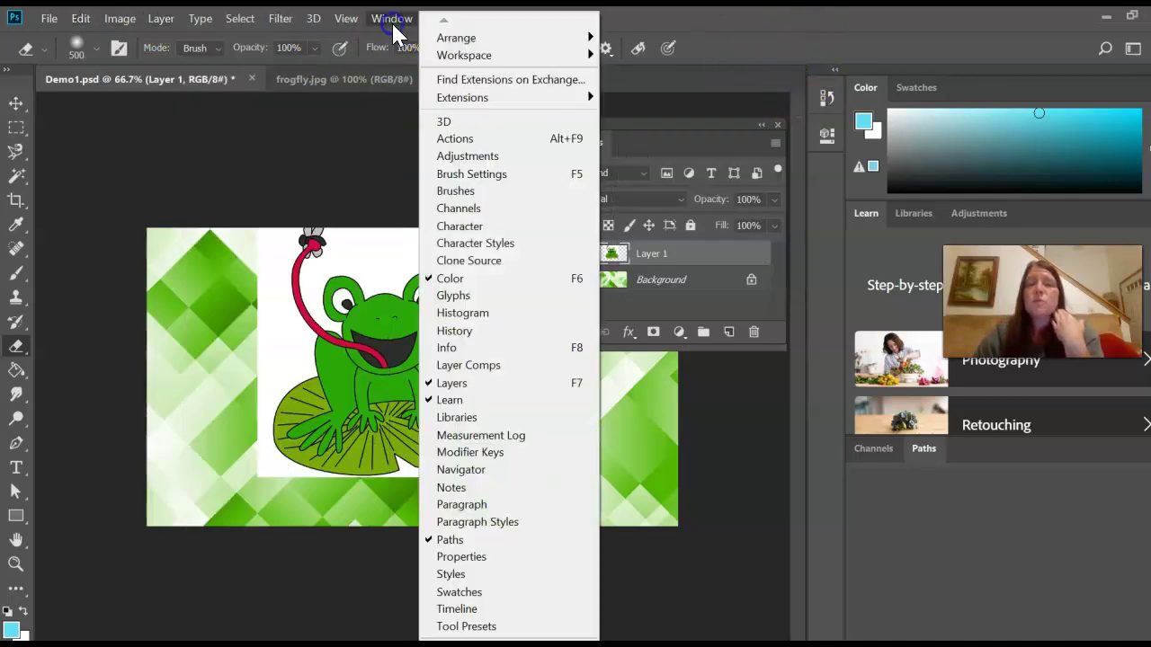
pyautogui.click(483, 470)
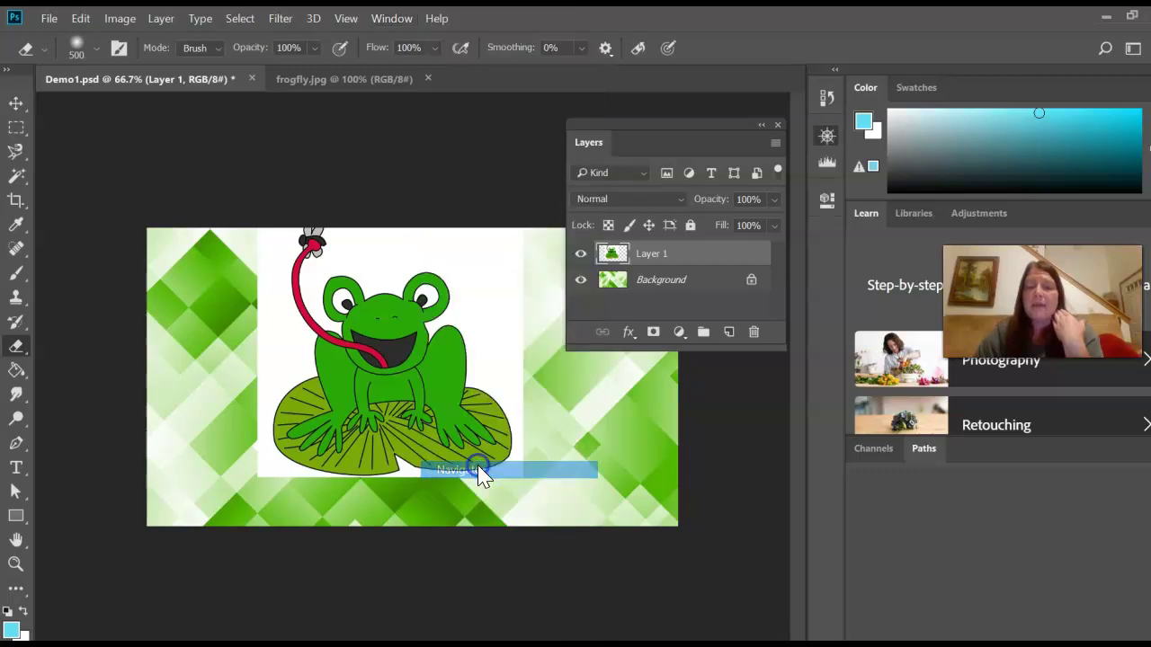
pyautogui.moveTo(726, 256)
pyautogui.mouseDown()
pyautogui.moveTo(736, 249)
pyautogui.moveTo(719, 258)
pyautogui.moveTo(733, 254)
pyautogui.moveTo(725, 249)
pyautogui.mouseUp()
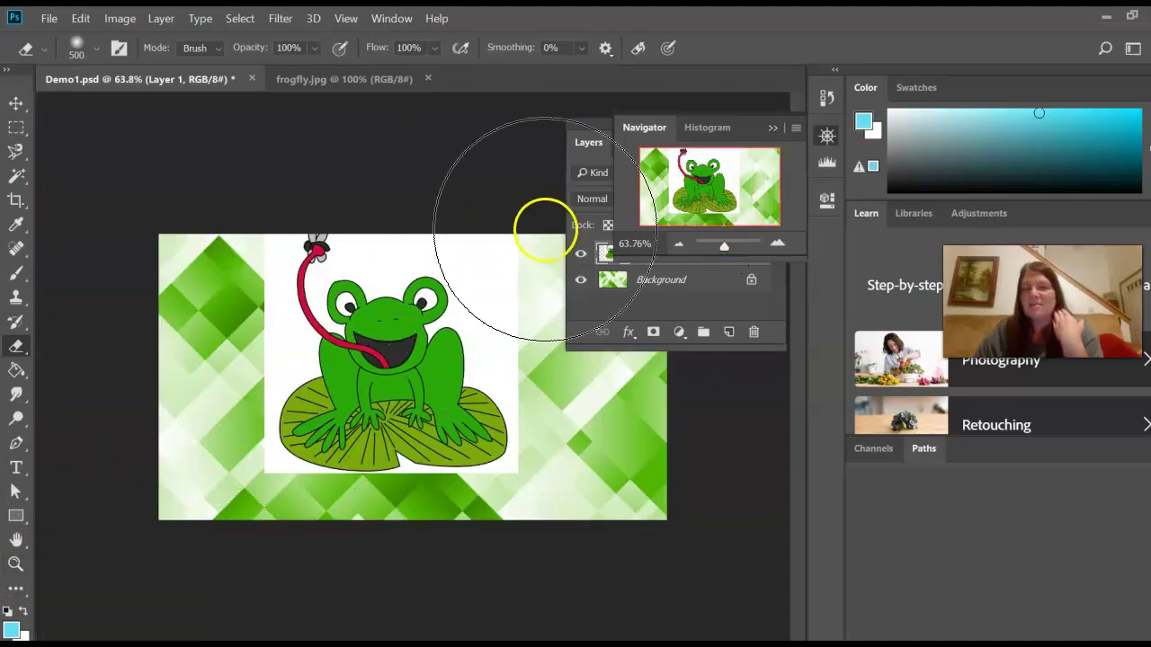
pyautogui.moveTo(727, 250)
pyautogui.mouseDown()
pyautogui.moveTo(736, 249)
pyautogui.moveTo(727, 251)
pyautogui.mouseUp()
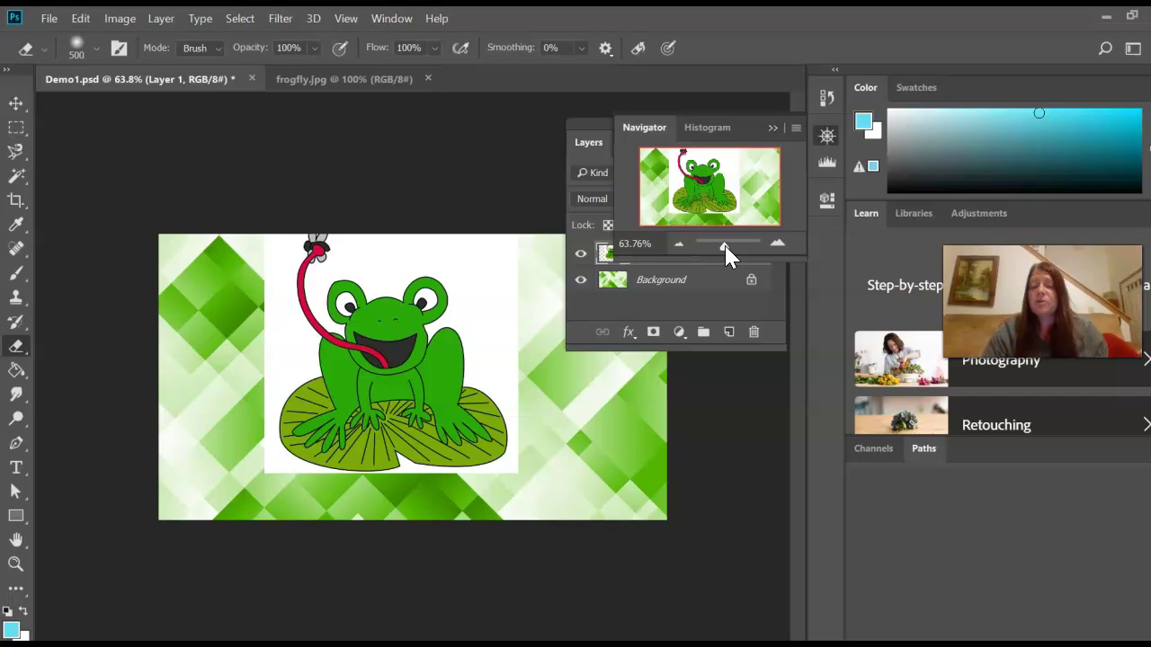
# Try zooming Demo1.psd in and out up to 400%, then set the magnification to 200%
pyautogui.hotkey('ctrl', '+')
pyautogui.hotkey('ctrl', '+')
pyautogui.hotkey('ctrl', '+')
pyautogui.hotkey('ctrl', '+')
pyautogui.hotkey('ctrl', '+')
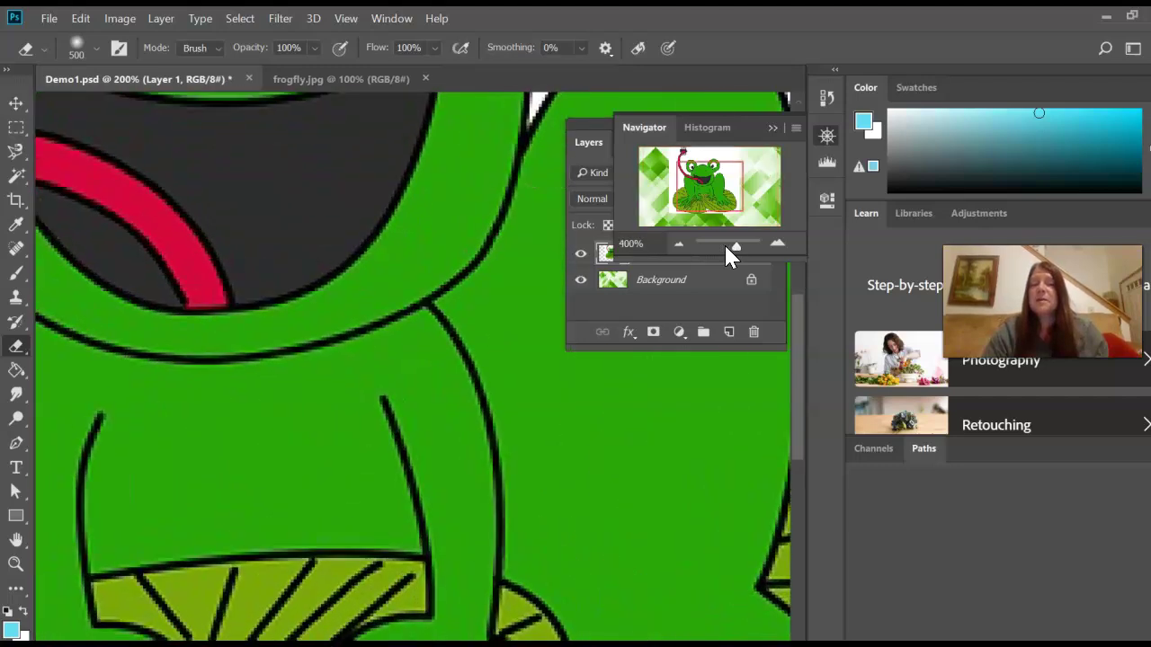
pyautogui.hotkey('ctrl', '-')
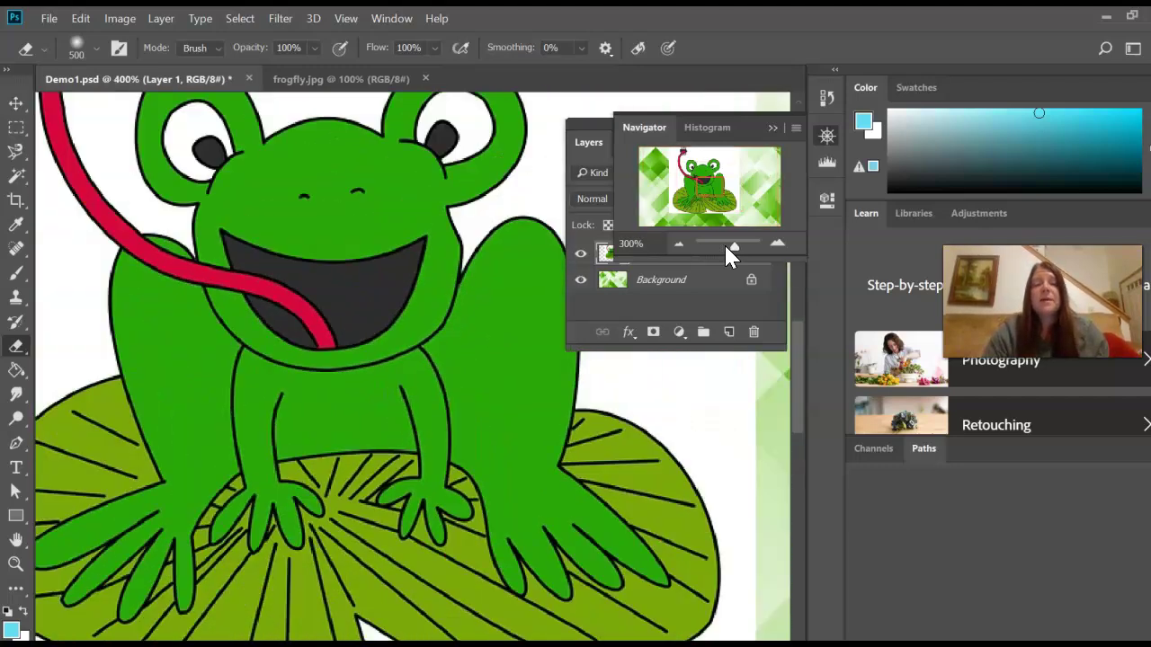
pyautogui.hotkey('ctrl', '+')
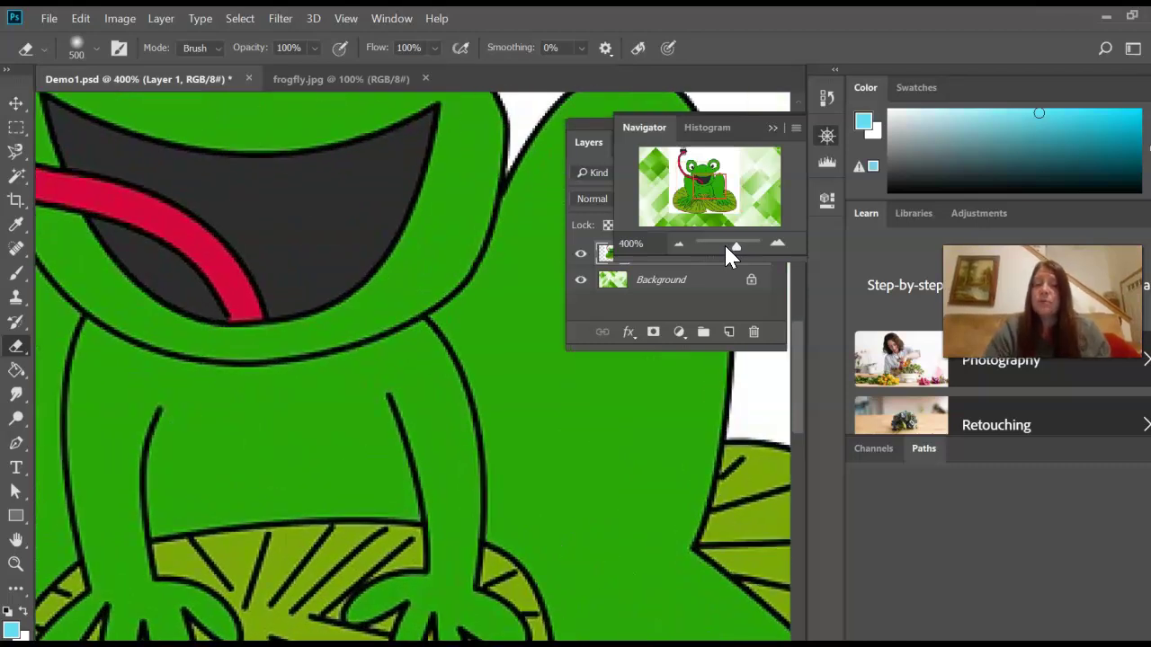
pyautogui.click(726, 249)
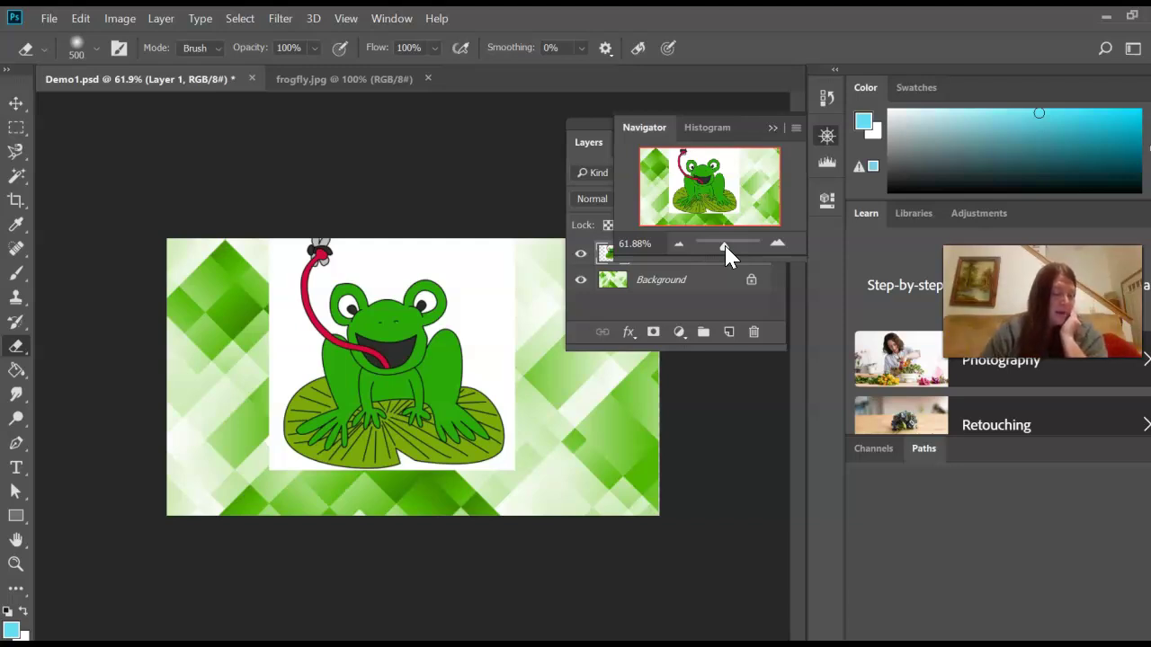
pyautogui.moveTo(727, 255); pyautogui.dragTo(730, 254)
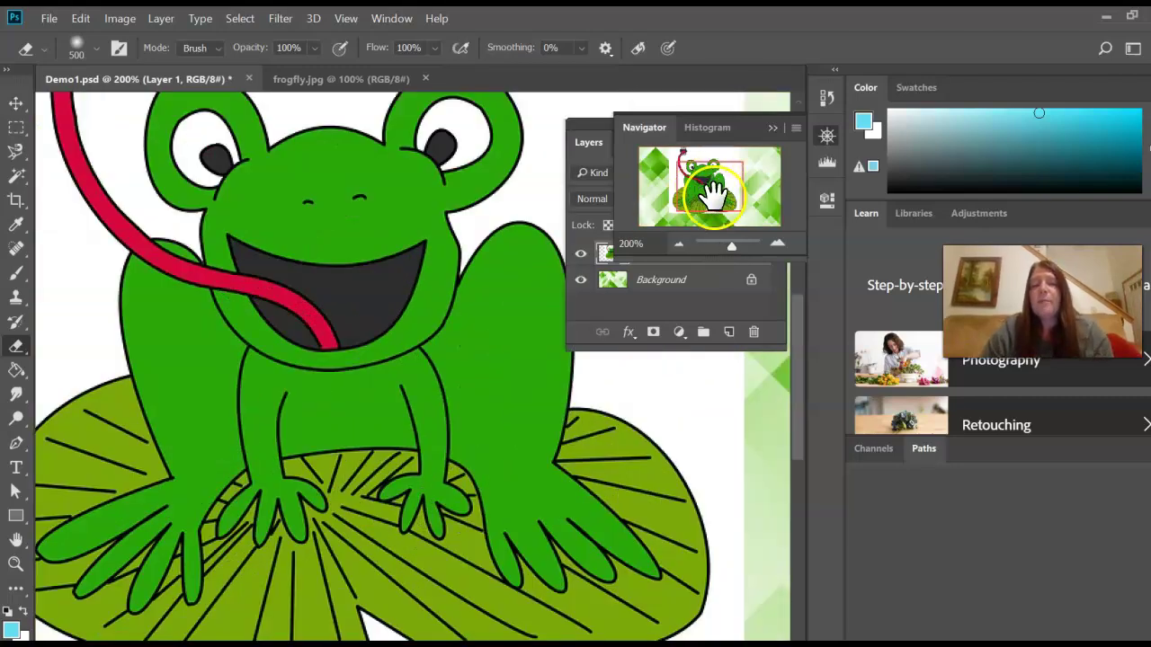
# Pan across the enlarged Demo1.psd through the Navigator preview and with the temporary Hand tool, returning to the frog
pyautogui.moveTo(708, 192); pyautogui.dragTo(742, 190)
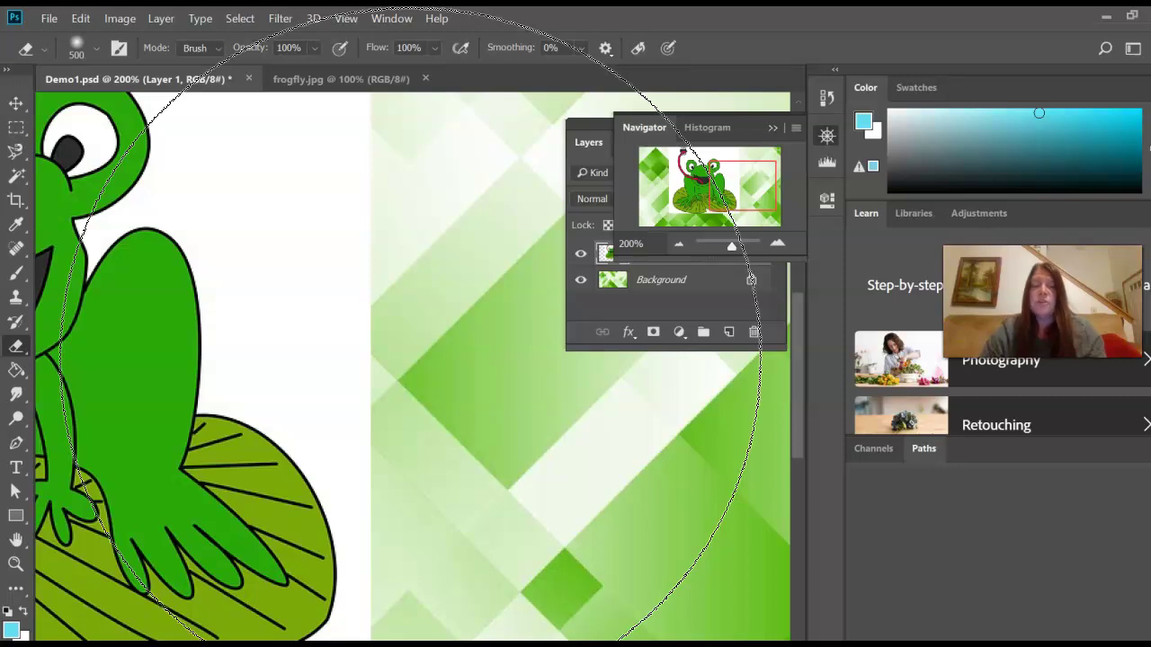
pyautogui.press('space')
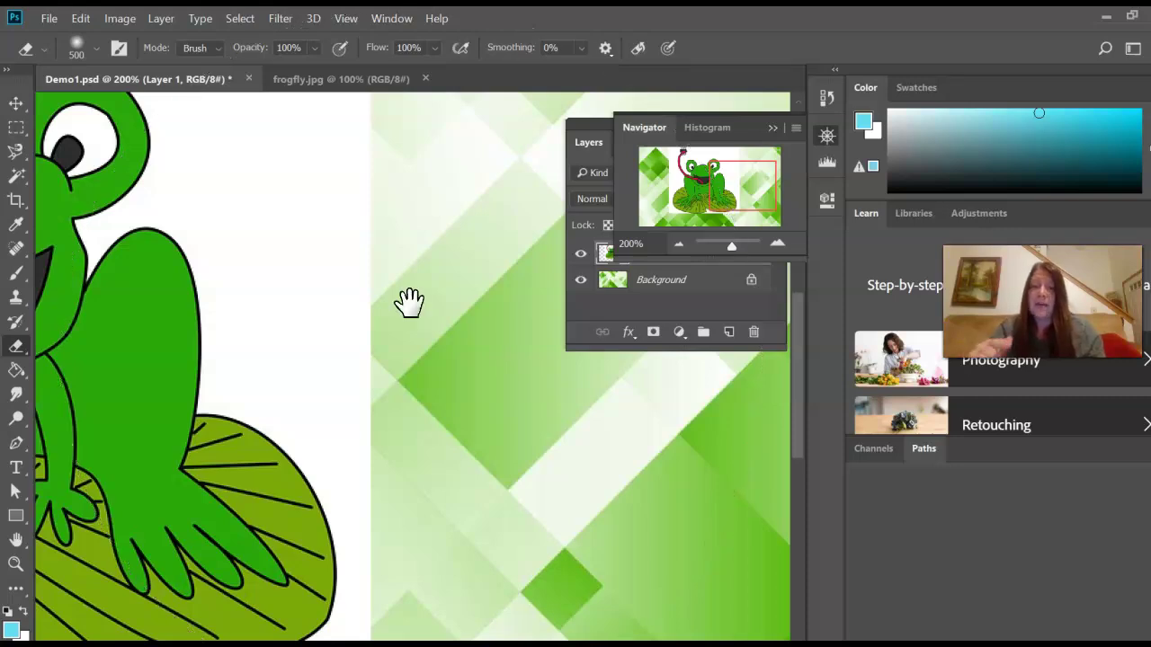
pyautogui.moveTo(296, 266); pyautogui.dragTo(573, 278)
pyautogui.moveTo(216, 290); pyautogui.dragTo(303, 249)
pyautogui.moveTo(685, 209)
pyautogui.mouseDown()
pyautogui.moveTo(648, 194)
pyautogui.moveTo(683, 205)
pyautogui.mouseUp()
pyautogui.moveTo(340, 221); pyautogui.dragTo(306, 210)
pyautogui.moveTo(439, 321); pyautogui.dragTo(512, 304)
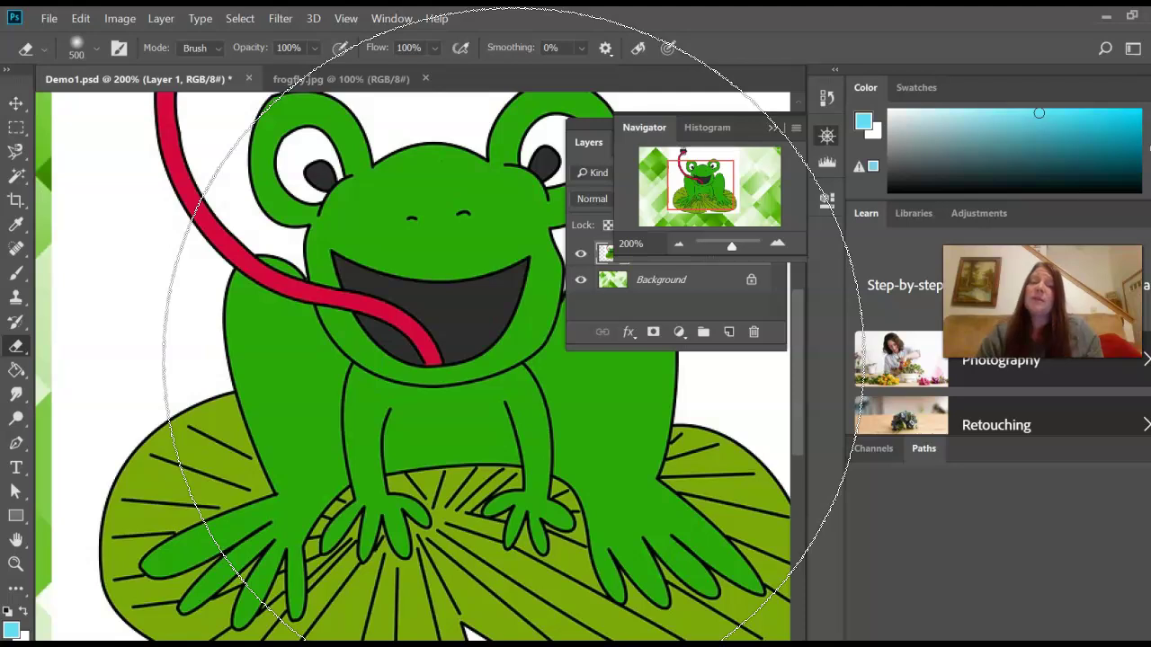
pyautogui.moveTo(462, 288); pyautogui.dragTo(396, 239)
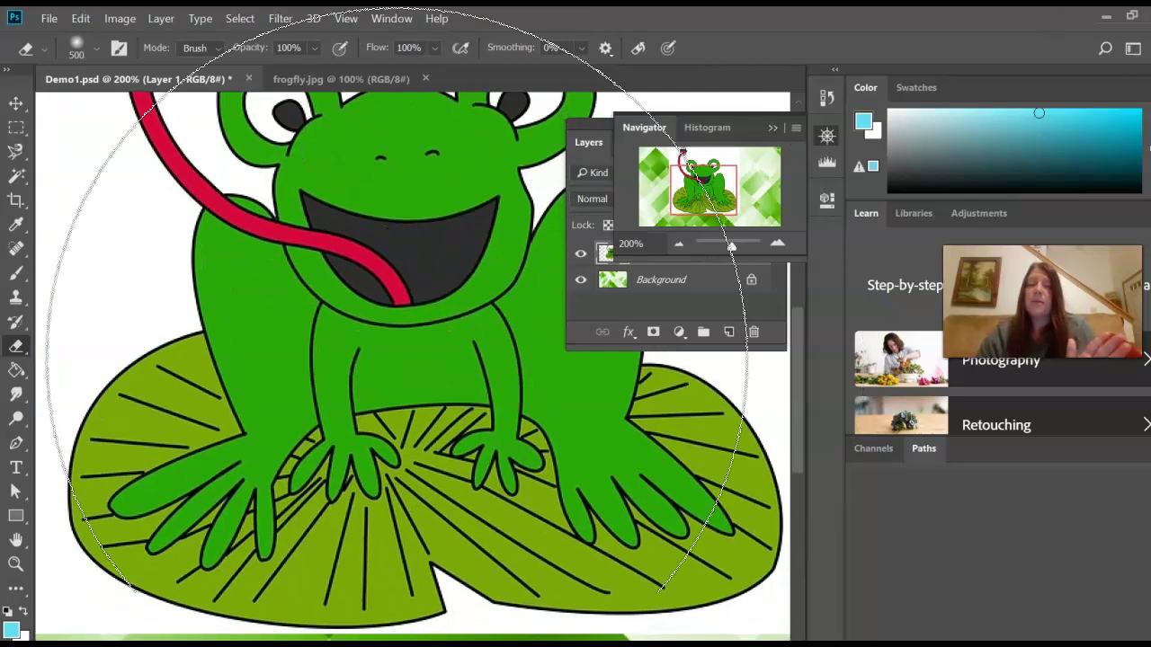
# Reduce the Eraser's brush size to 100 px
pyautogui.click(383, 245)
pyautogui.press('[')
pyautogui.press('[')
pyautogui.press('[')
pyautogui.press('[')
pyautogui.press('[')
pyautogui.press('[')
pyautogui.press('[')
pyautogui.press('[')
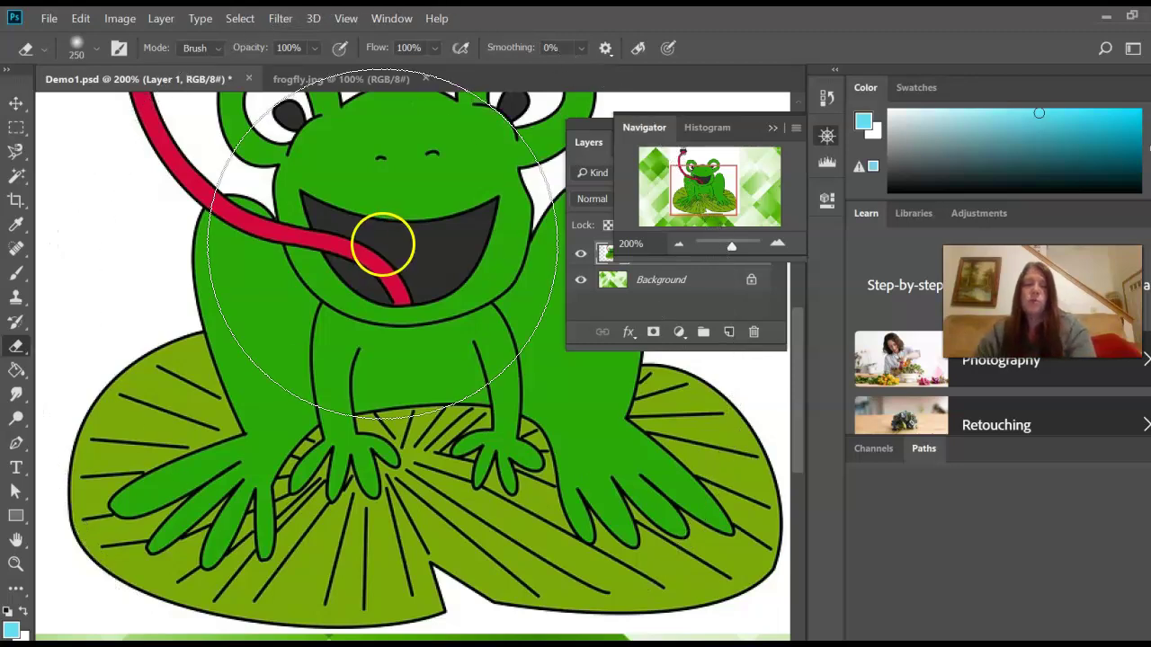
pyautogui.click(359, 220)
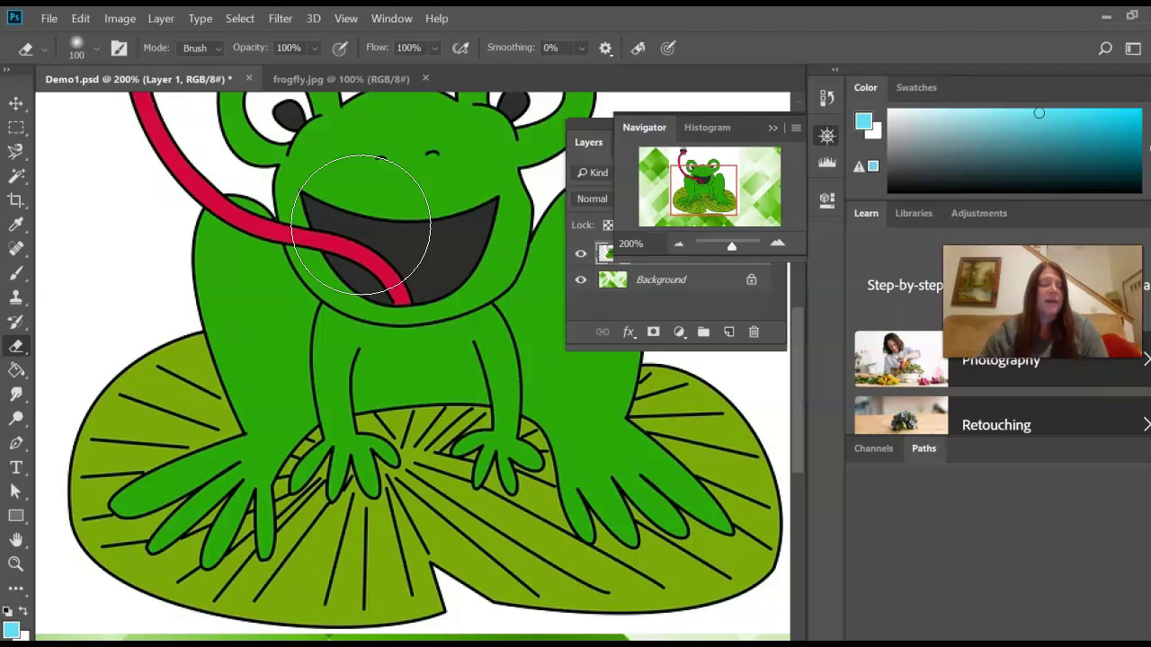
# Switch to frogfly.jpg, collapse the Navigator, and crop the image to the frog's face and upper body
pyautogui.click(333, 85)
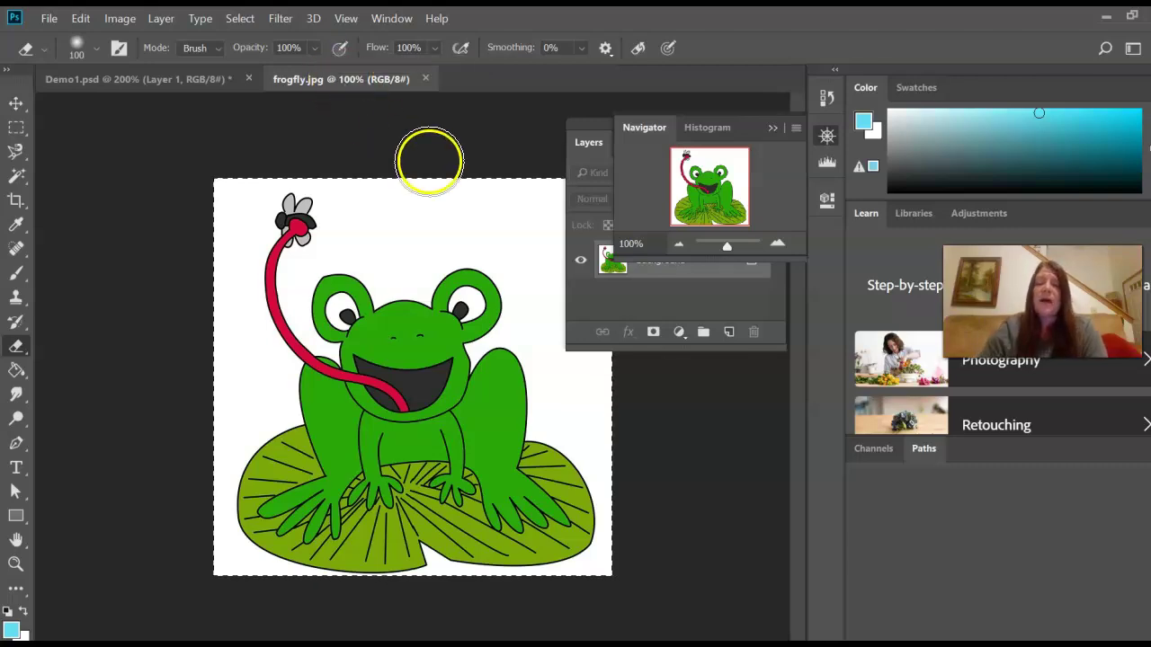
pyautogui.click(773, 127)
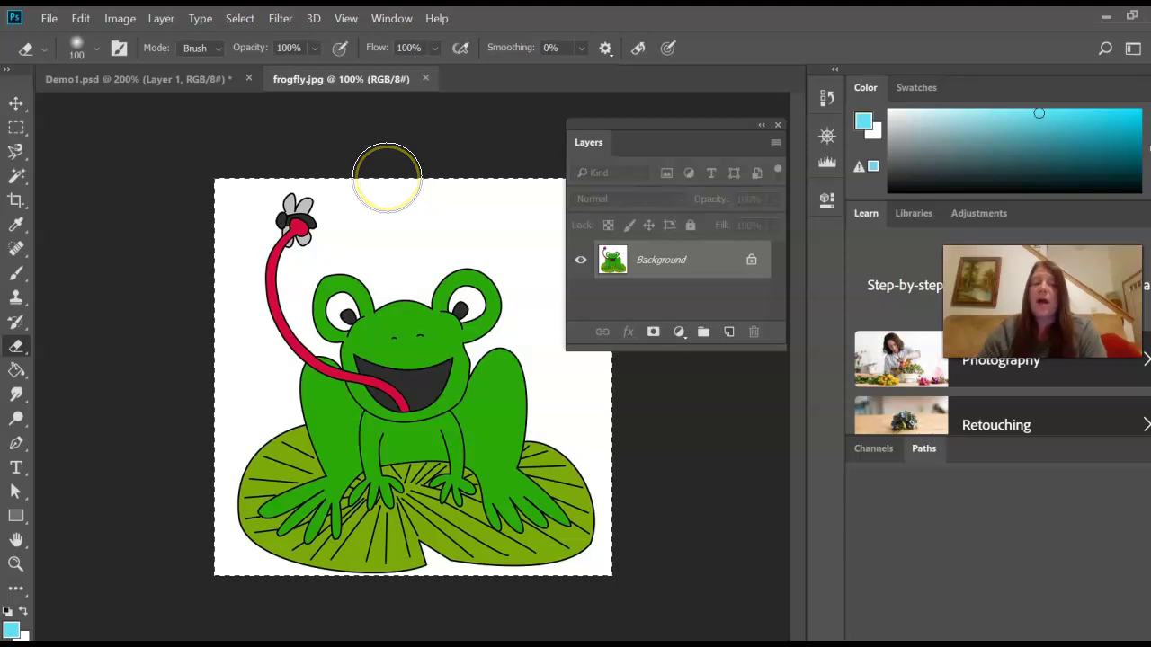
pyautogui.click(20, 204)
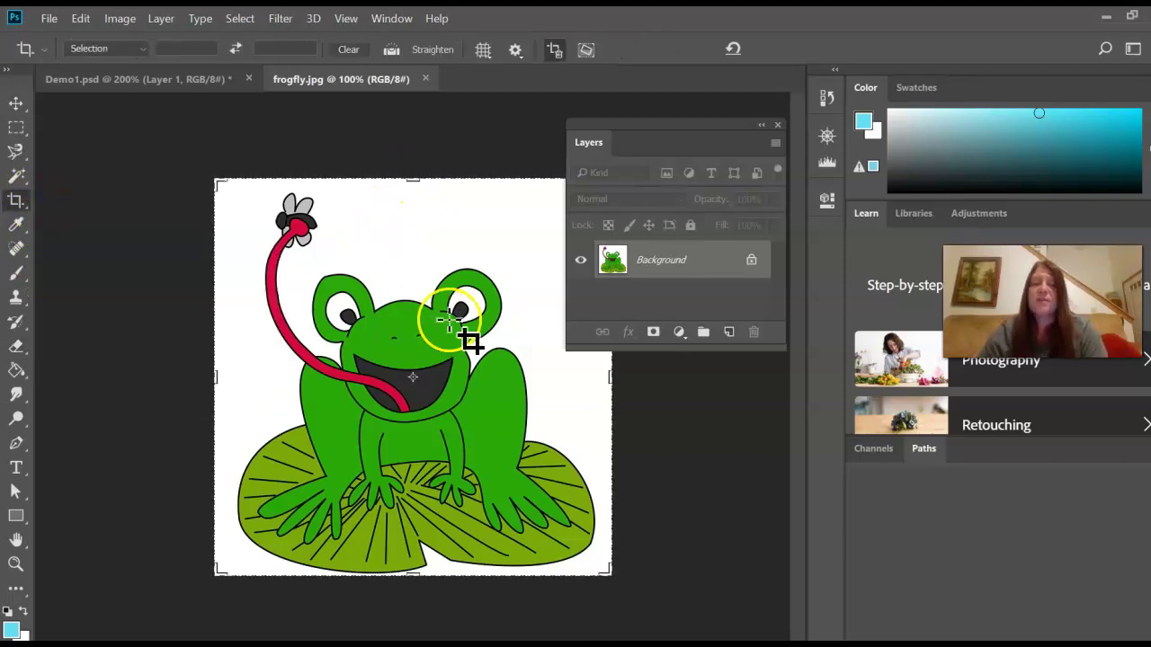
pyautogui.moveTo(292, 254); pyautogui.dragTo(529, 468)
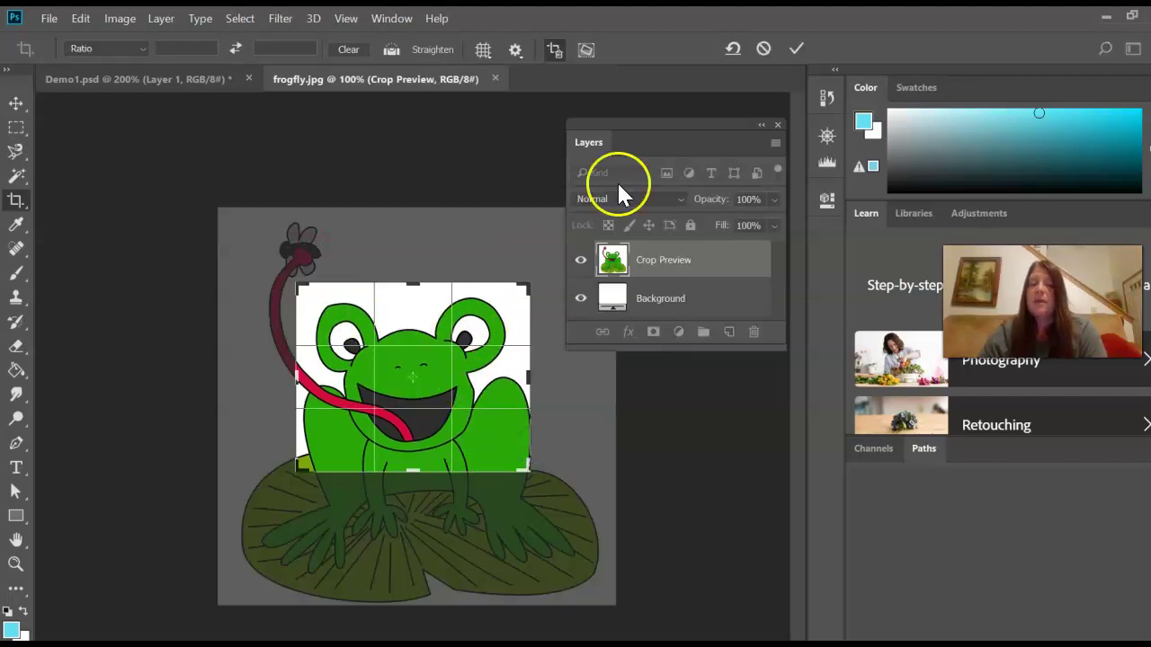
pyautogui.click(798, 48)
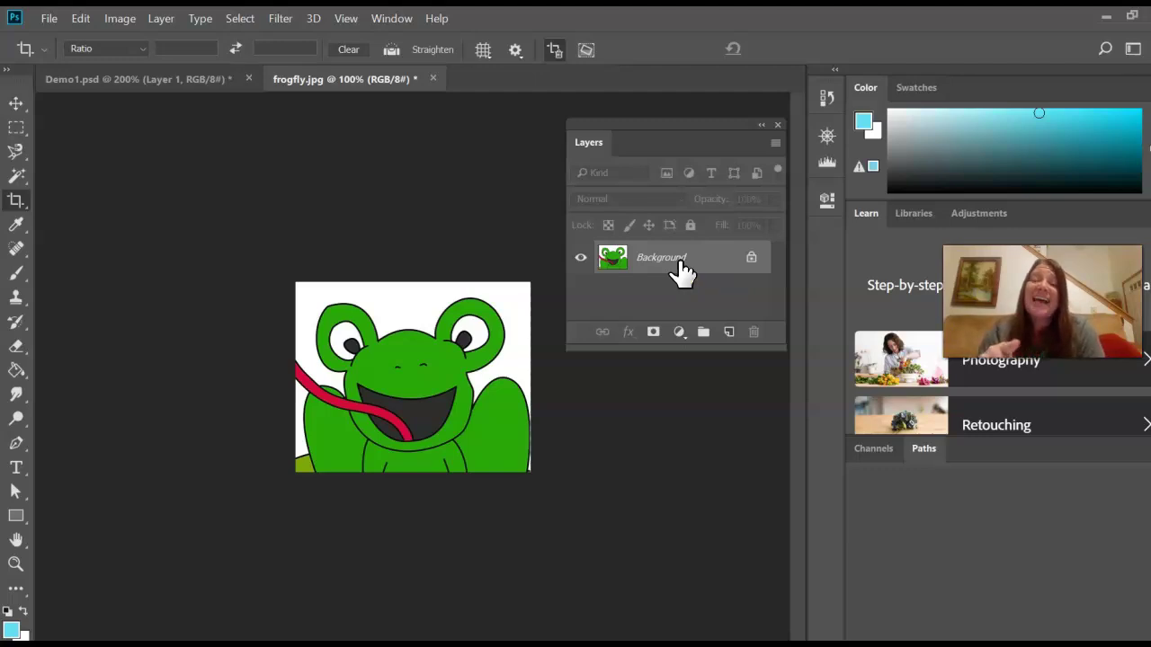
# Unlock the Background layer of frogfly.jpg to turn it into a regular layer
pyautogui.click(751, 258)
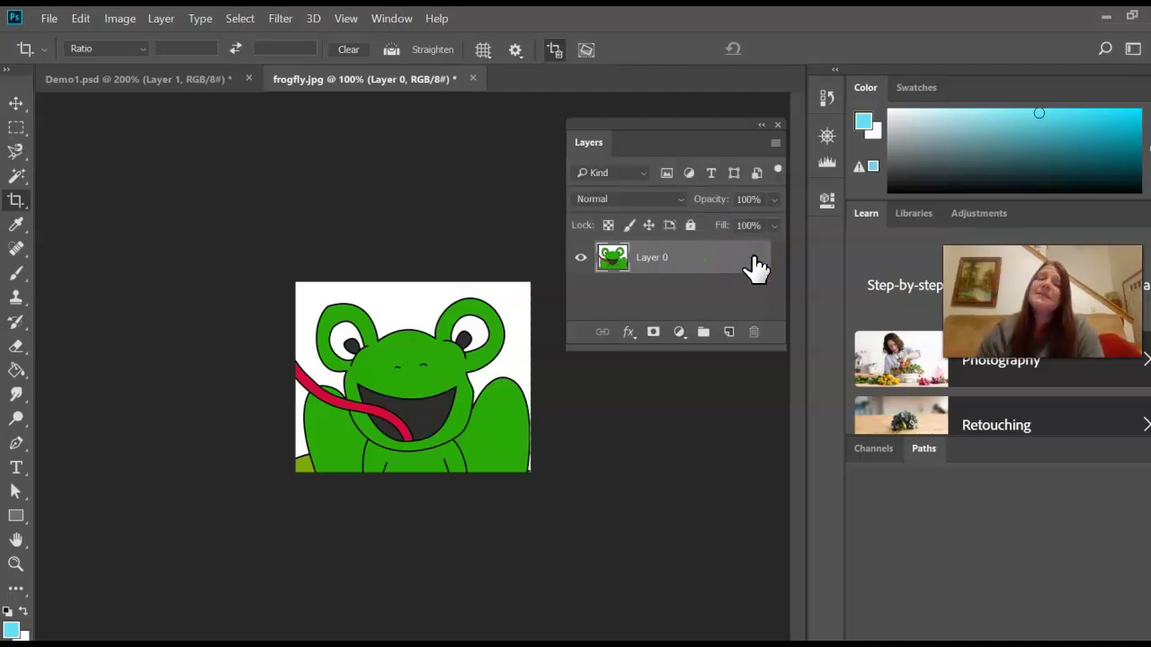
pyautogui.click(757, 261)
pyautogui.click(749, 270)
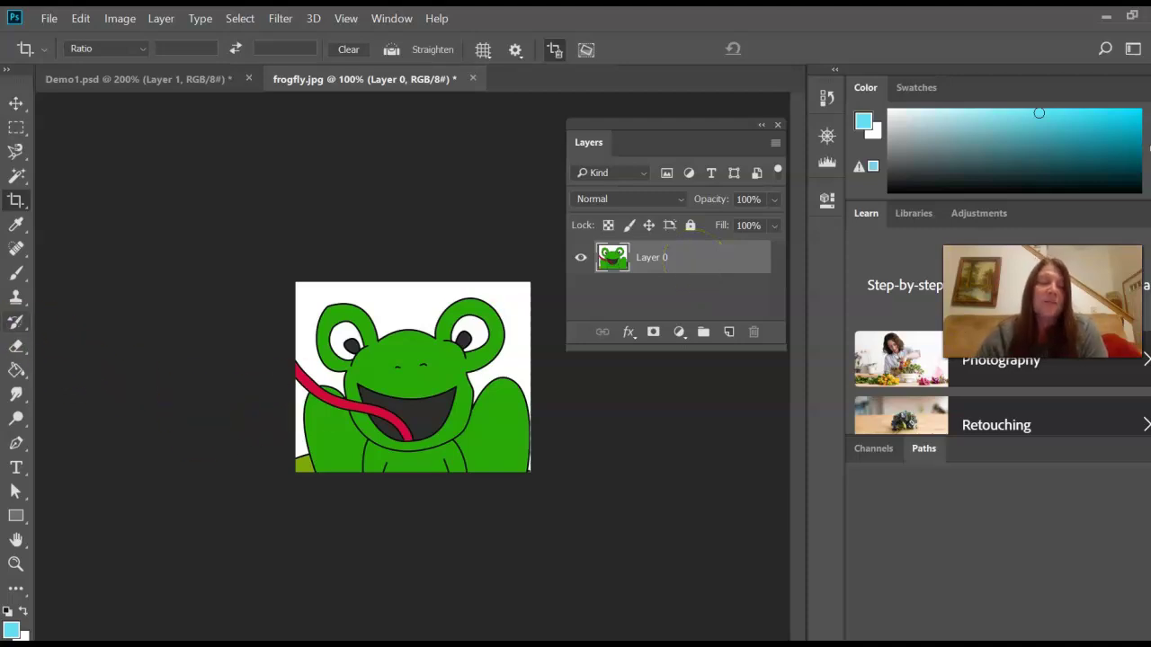
# Erase a strip along the upper edge of the cropped frog image with the 100 px Eraser
pyautogui.click(17, 347)
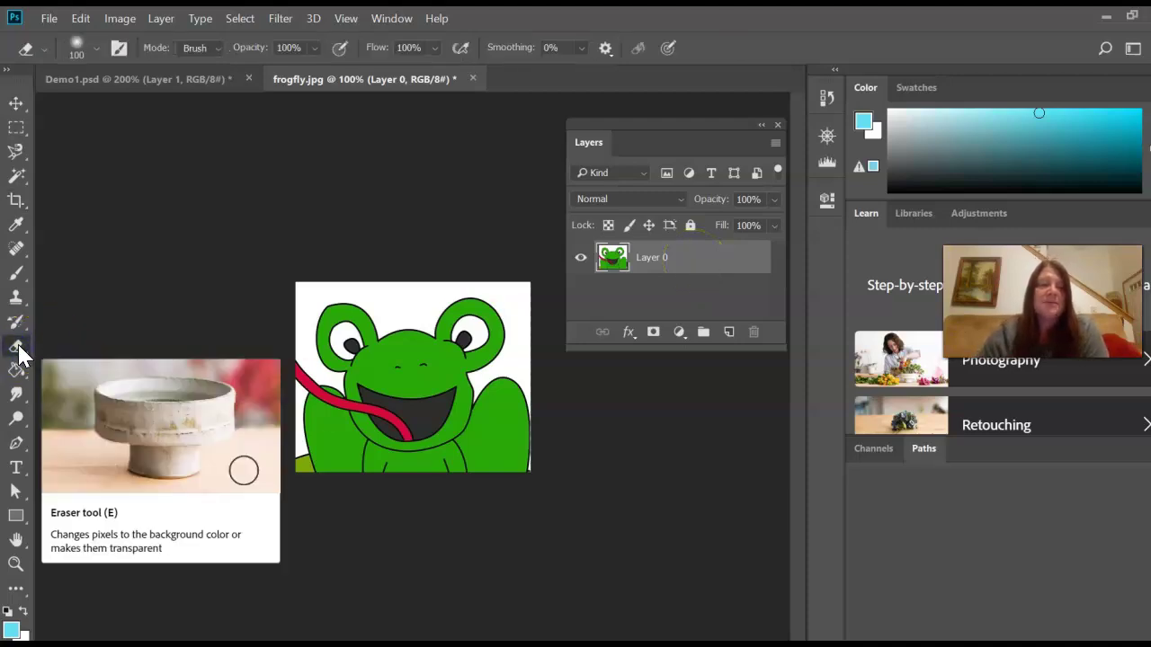
pyautogui.moveTo(300, 270)
pyautogui.mouseDown()
pyautogui.moveTo(342, 270)
pyautogui.moveTo(405, 281)
pyautogui.moveTo(481, 266)
pyautogui.moveTo(534, 291)
pyautogui.moveTo(566, 345)
pyautogui.mouseUp()
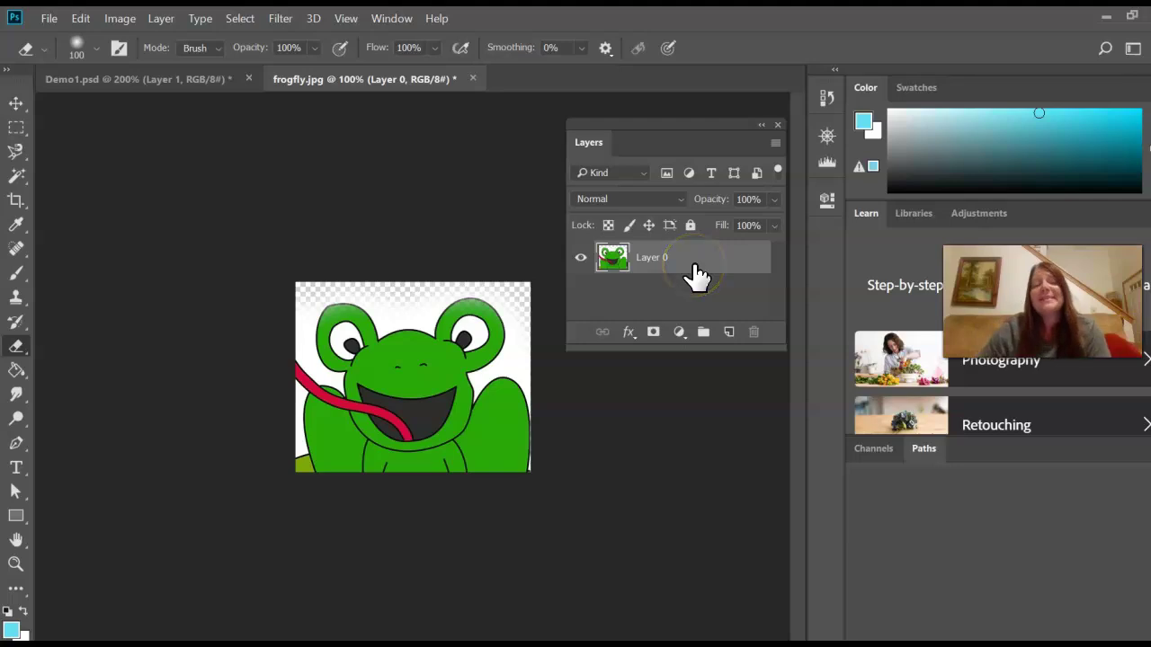
pyautogui.click(691, 272)
pyautogui.click(604, 278)
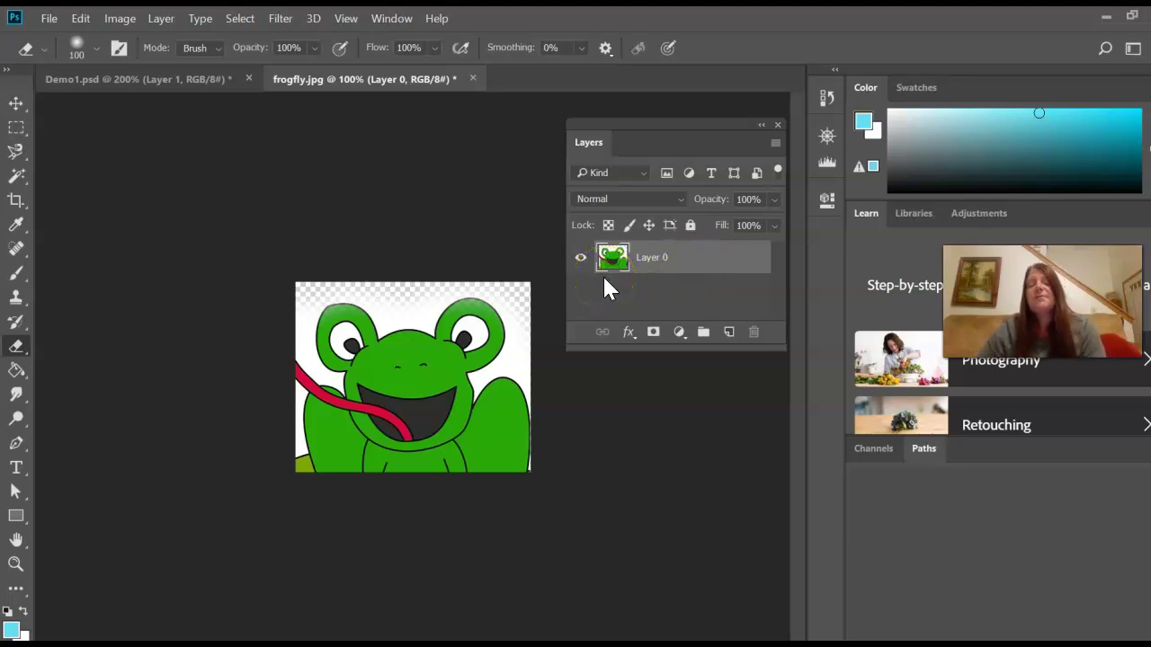
pyautogui.moveTo(755, 267)
pyautogui.mouseDown()
pyautogui.moveTo(647, 257)
pyautogui.moveTo(656, 267)
pyautogui.moveTo(635, 286)
pyautogui.moveTo(547, 323)
pyautogui.mouseUp()
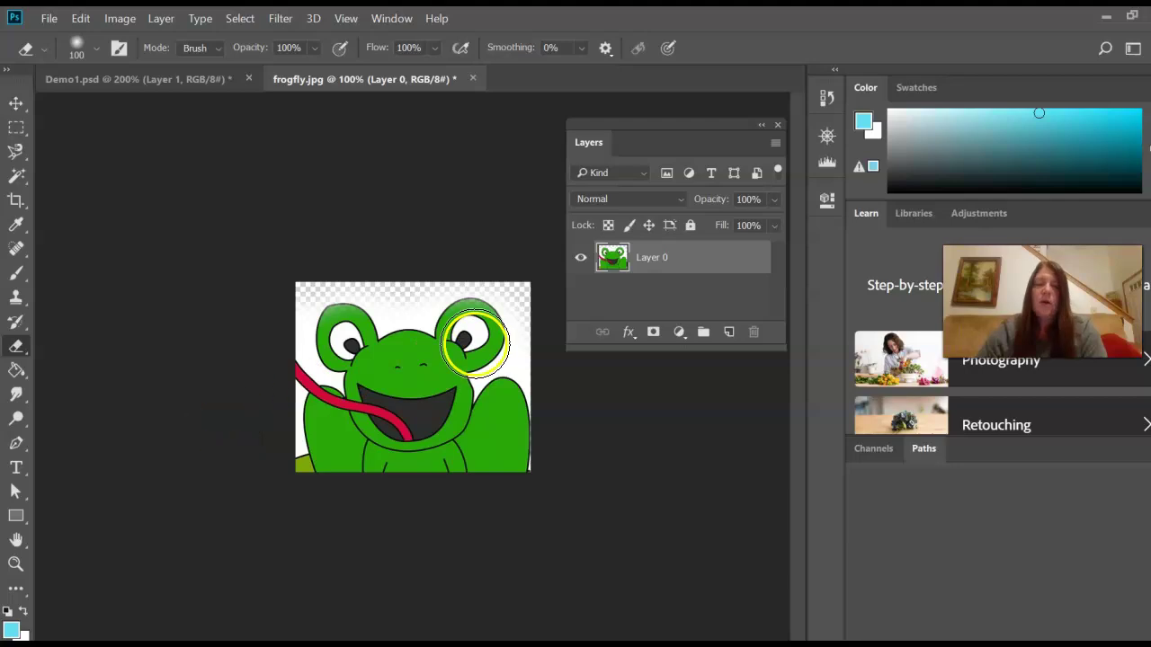
# Zoom frogfly.jpg to 300% on the frog's face and reduce the Eraser's brush size to 10 px
pyautogui.hotkey('ctrl', '+')
pyautogui.hotkey('ctrl', '+')
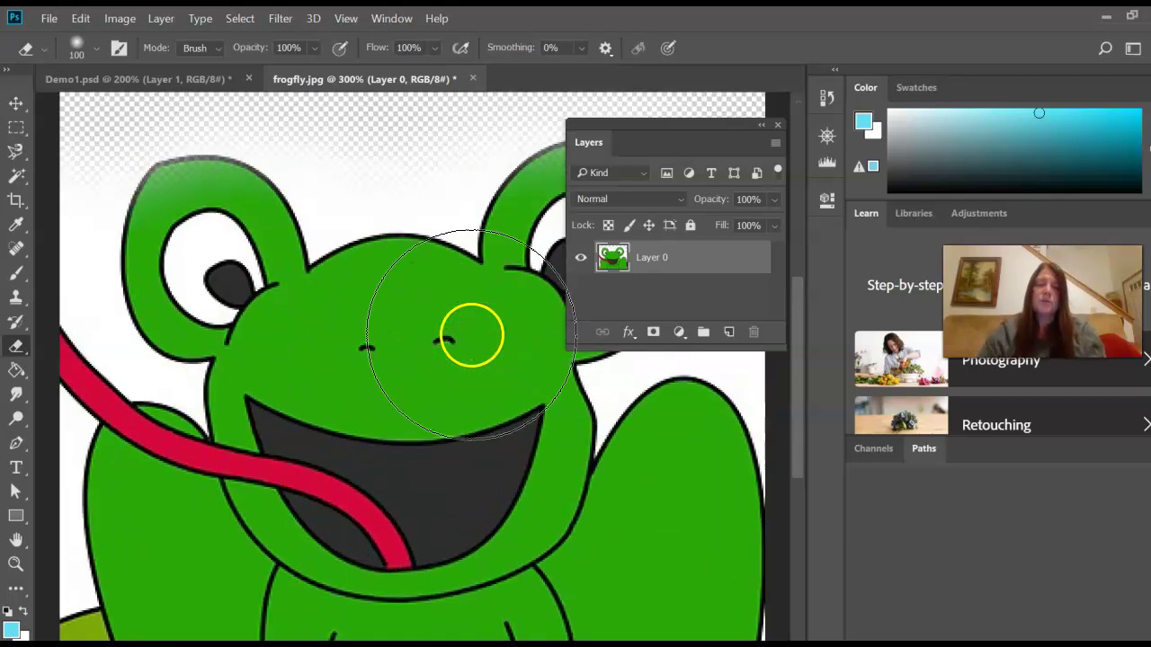
pyautogui.scroll(1, 465, 306)
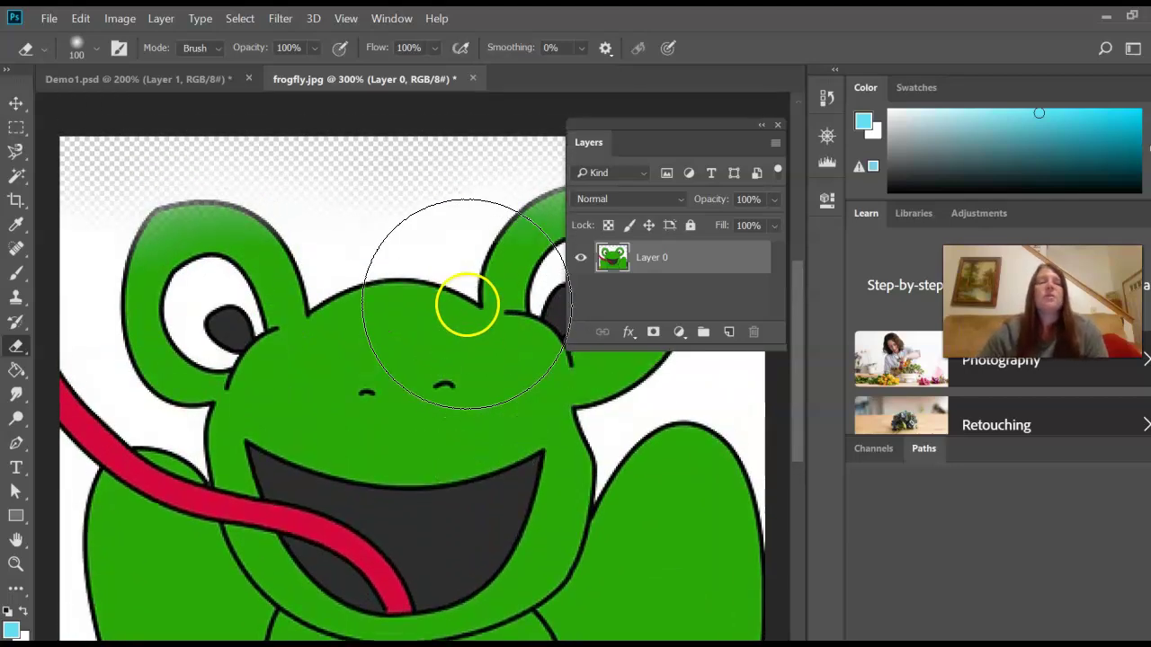
pyautogui.click(192, 189)
pyautogui.moveTo(191, 189)
pyautogui.mouseDown()
pyautogui.moveTo(419, 182)
pyautogui.moveTo(499, 201)
pyautogui.moveTo(208, 128)
pyautogui.moveTo(81, 125)
pyautogui.moveTo(120, 145)
pyautogui.moveTo(89, 102)
pyautogui.moveTo(122, 128)
pyautogui.mouseUp()
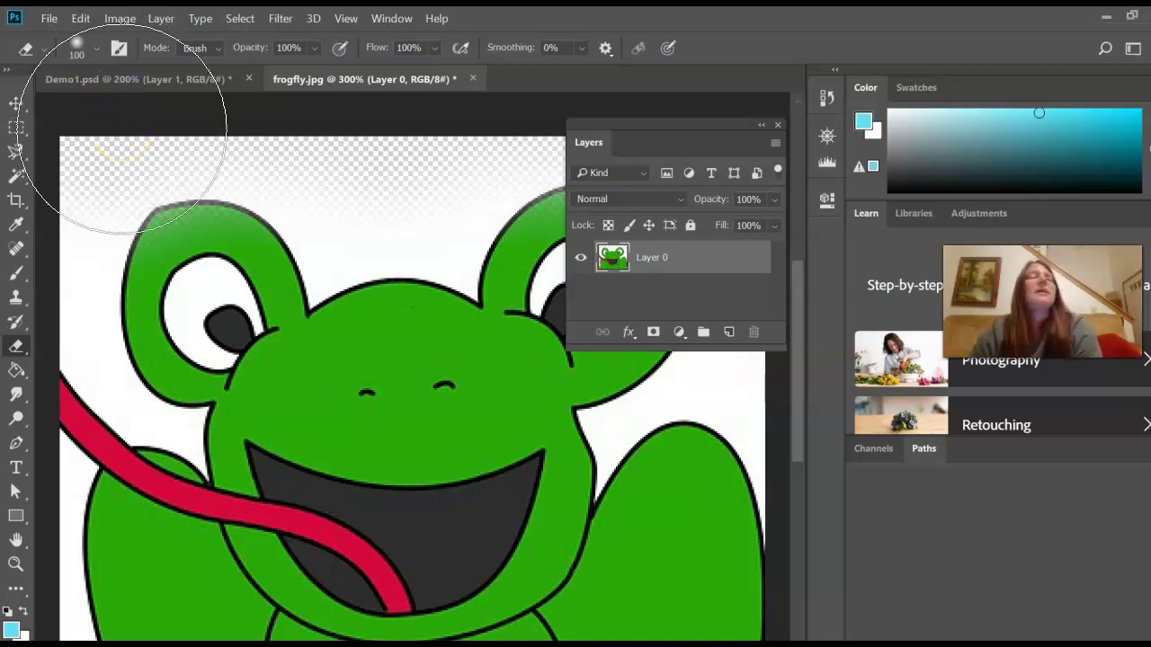
pyautogui.press('[')
pyautogui.press('[')
pyautogui.press('[')
pyautogui.click(114, 153)
pyautogui.press('[')
pyautogui.press('[')
pyautogui.press('[')
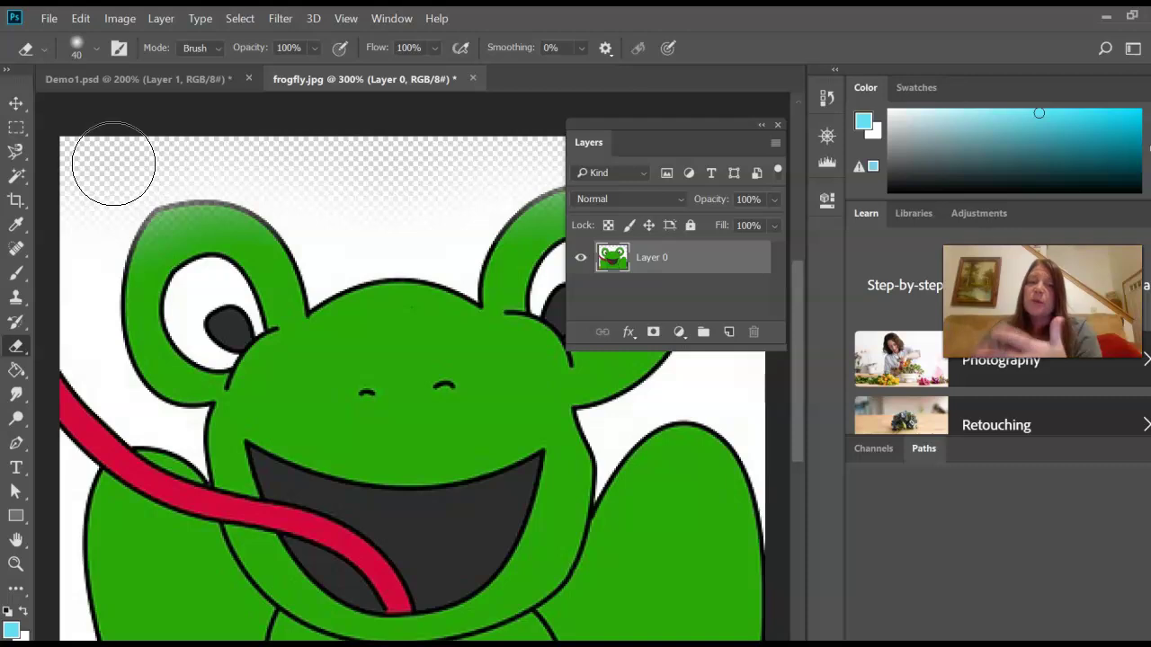
pyautogui.click(110, 189)
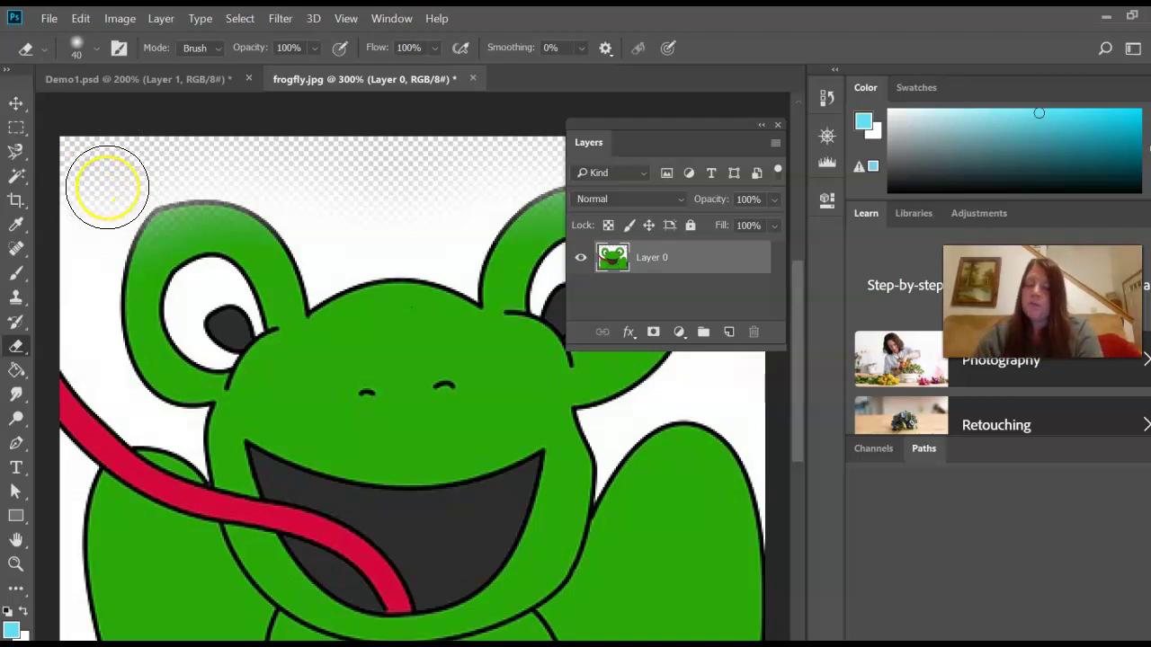
pyautogui.press('[')
pyautogui.press('[')
pyautogui.press('[')
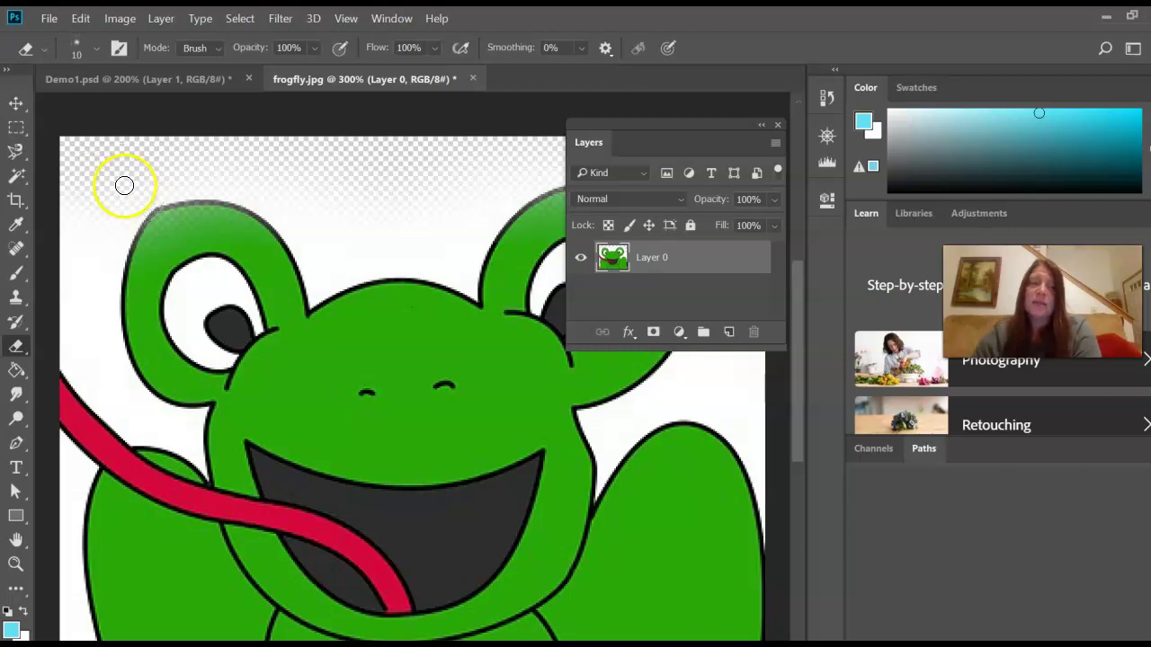
# Enlarge the Eraser to 35 px and erase white areas beside the frog's left-hand eye and above its head
pyautogui.press(']')
pyautogui.press(']')
pyautogui.press(']')
pyautogui.press(']')
pyautogui.press(']')
pyautogui.press(']')
pyautogui.moveTo(99, 199)
pyautogui.mouseDown()
pyautogui.moveTo(85, 188)
pyautogui.moveTo(69, 289)
pyautogui.moveTo(77, 247)
pyautogui.moveTo(132, 172)
pyautogui.moveTo(172, 152)
pyautogui.moveTo(416, 172)
pyautogui.moveTo(368, 148)
pyautogui.moveTo(125, 171)
pyautogui.mouseUp()
pyautogui.press(']')
pyautogui.press(']')
pyautogui.click(411, 159)
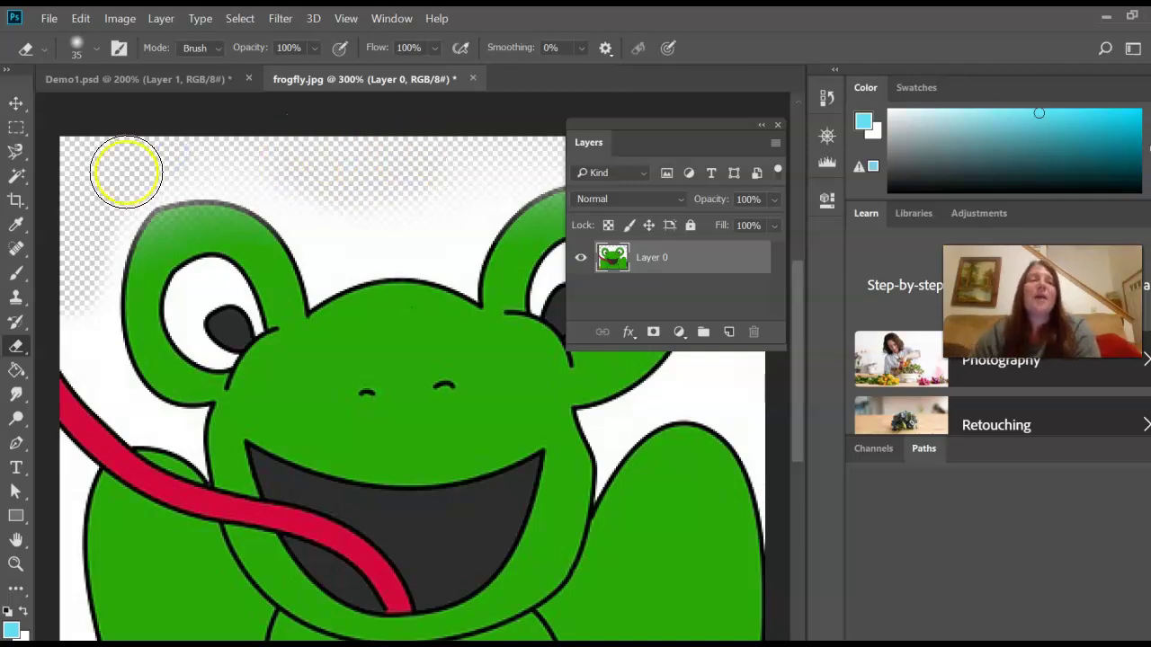
pyautogui.click(95, 51)
pyautogui.click(95, 51)
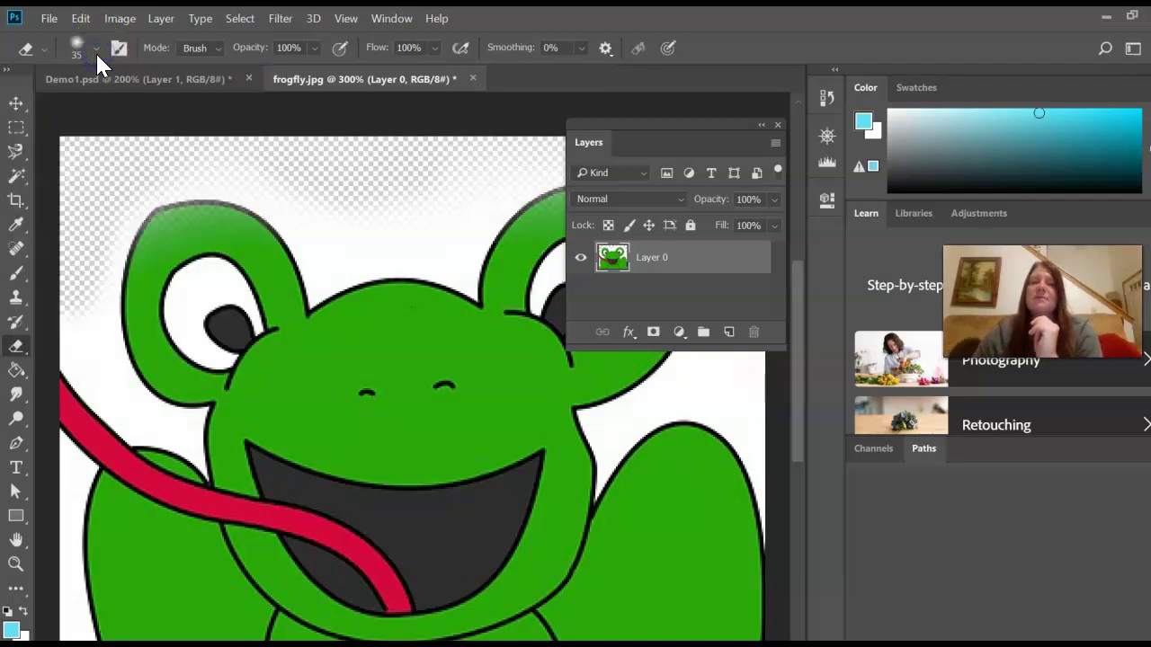
pyautogui.click(95, 52)
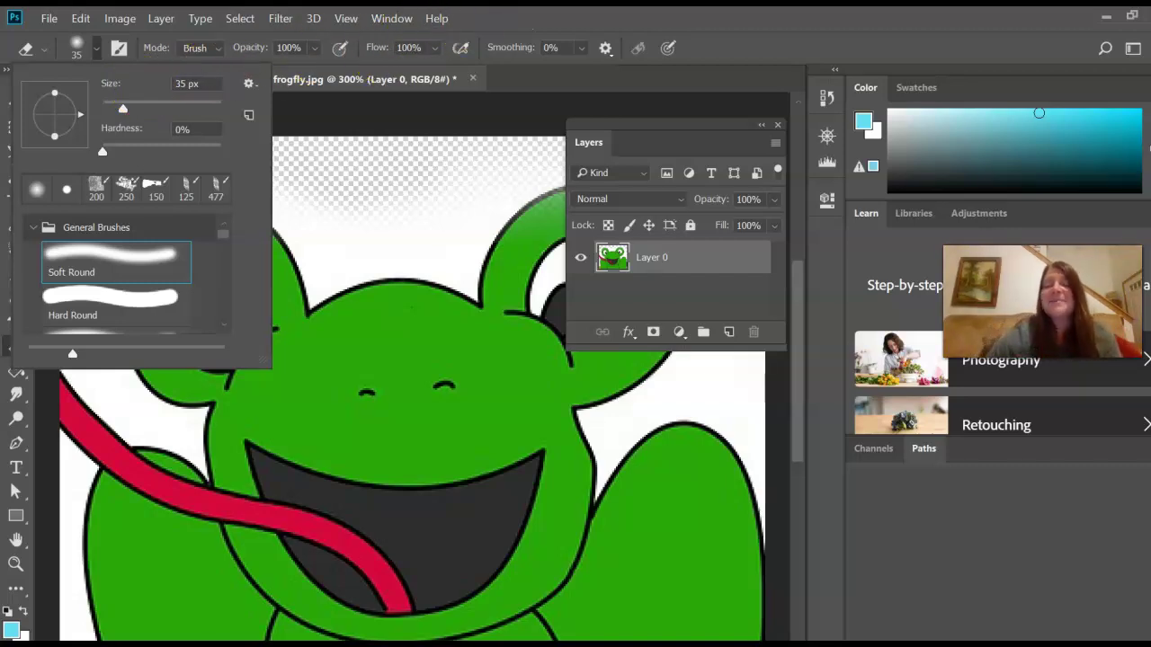
pyautogui.click(540, 22)
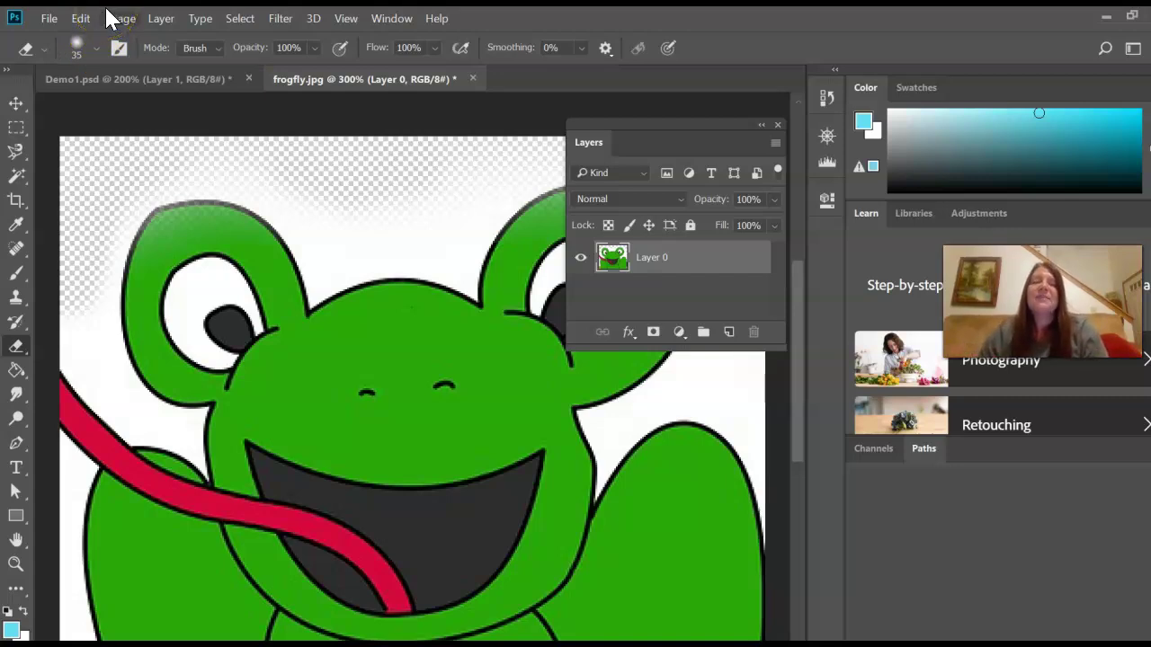
# Erase the white background around the frog and beside its leg with the Magic Eraser at tolerance 32, and return to the regular Eraser
pyautogui.rightClick(24, 350)
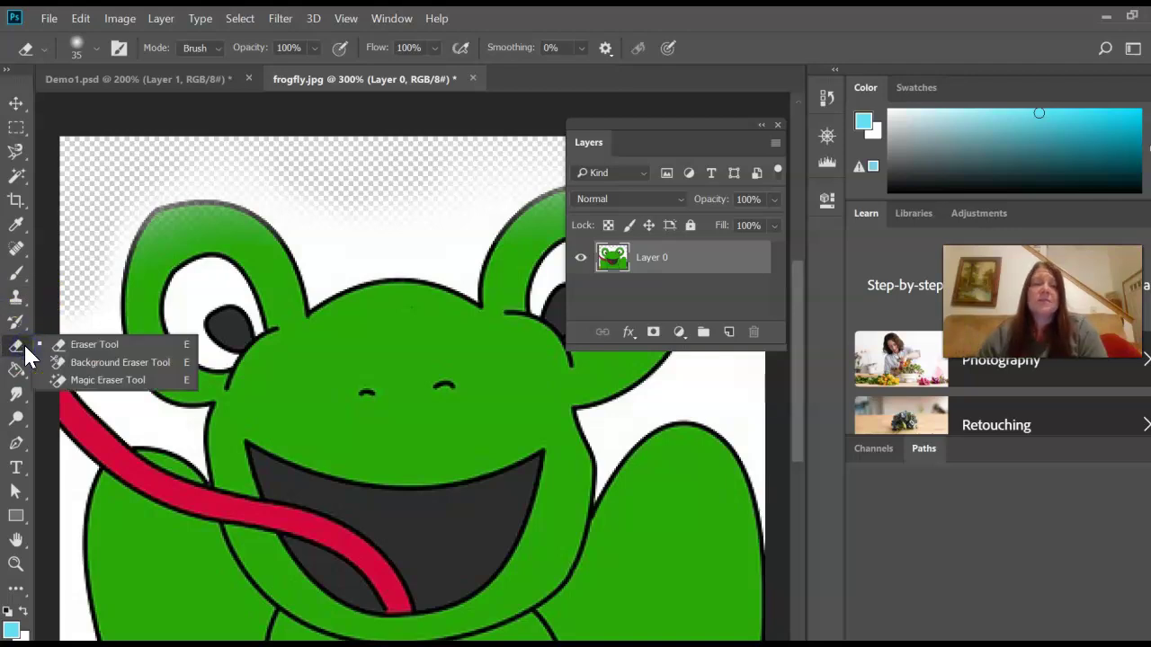
pyautogui.click(101, 381)
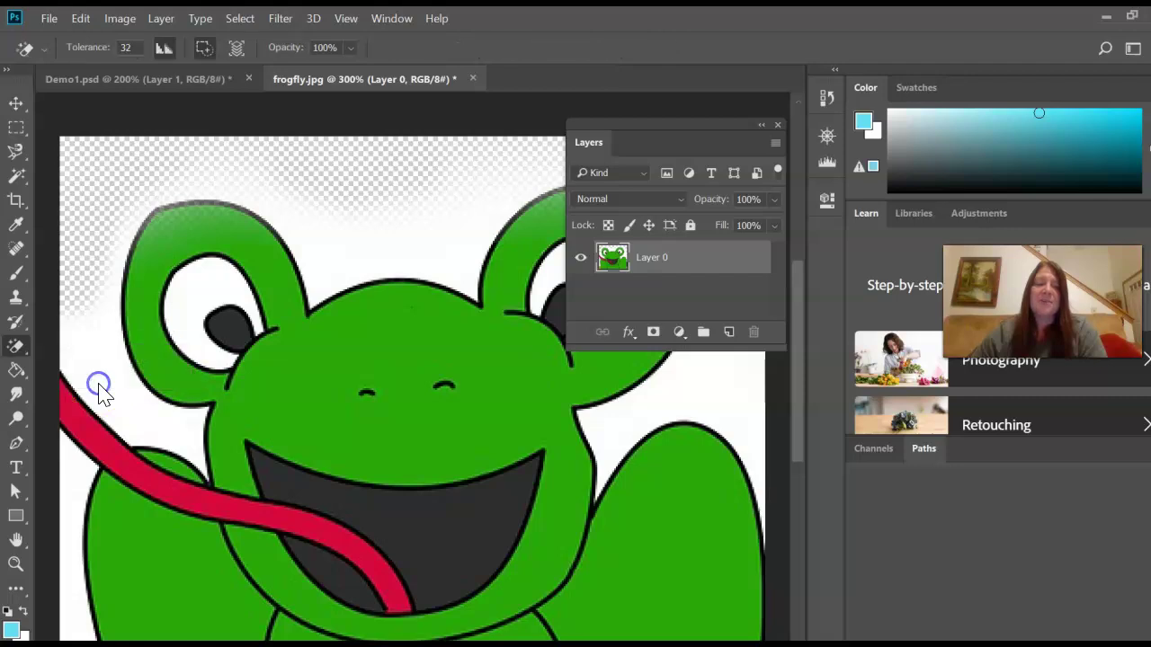
pyautogui.scroll(-1, 90, 296)
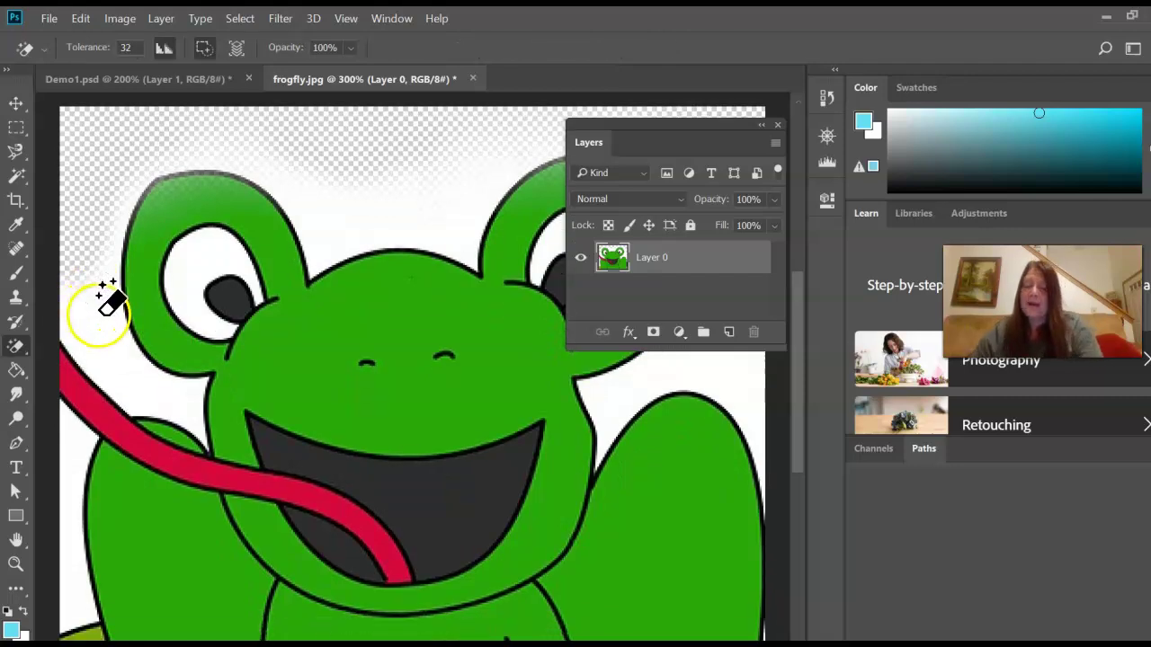
pyautogui.hotkey('ctrl', '-')
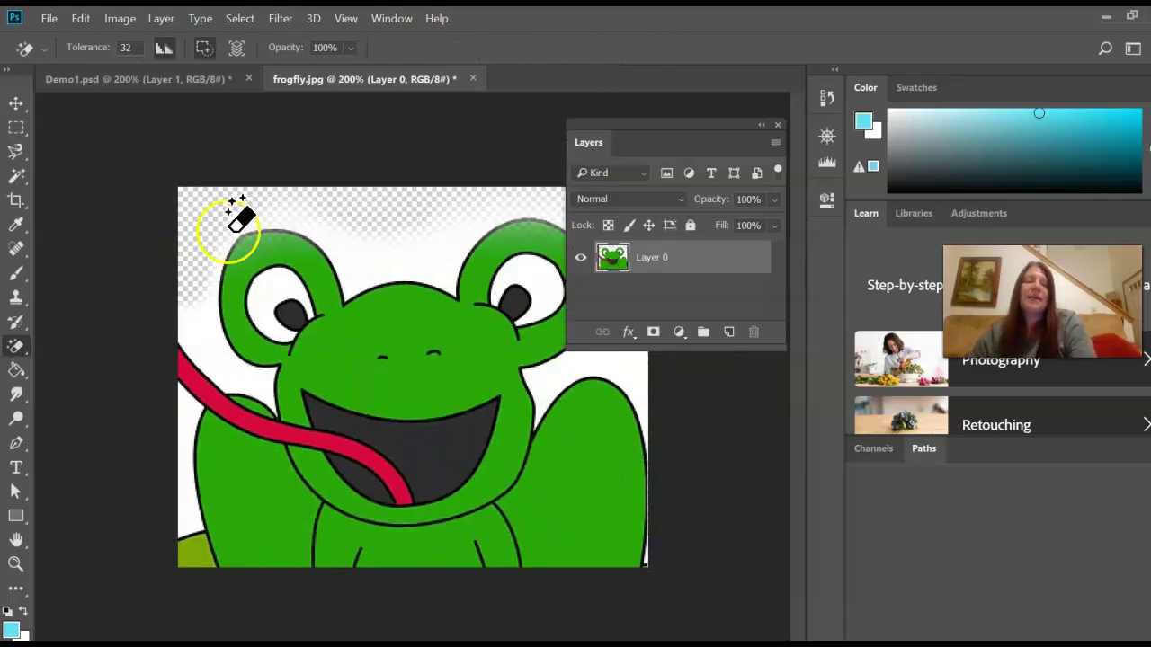
pyautogui.click(374, 273)
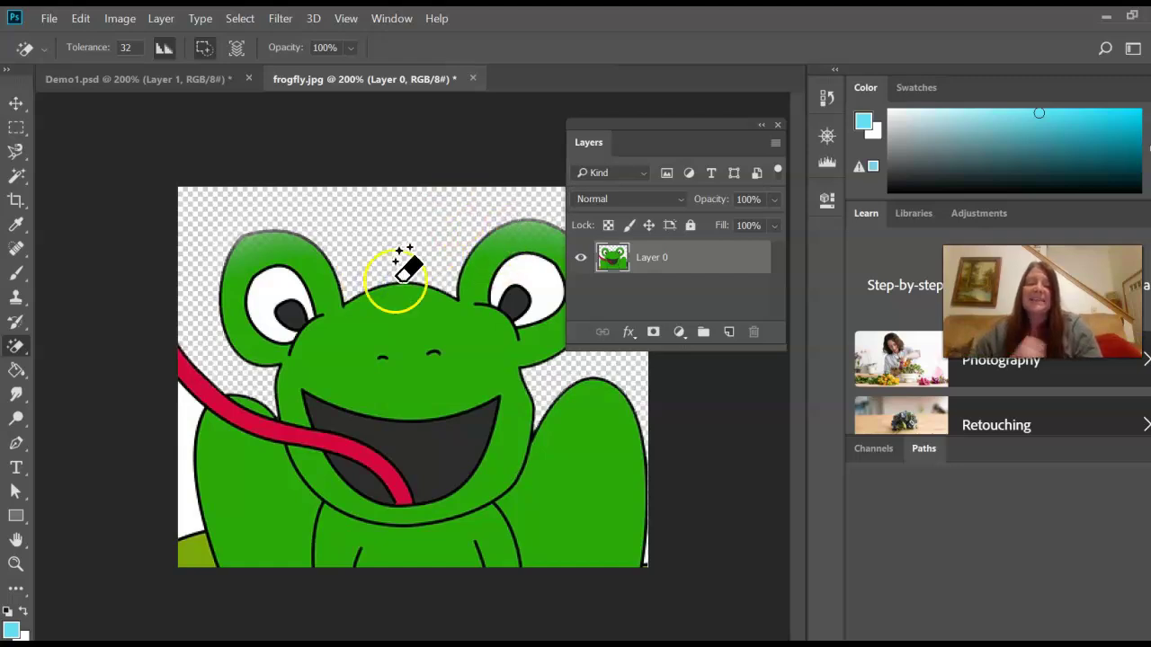
pyautogui.click(187, 423)
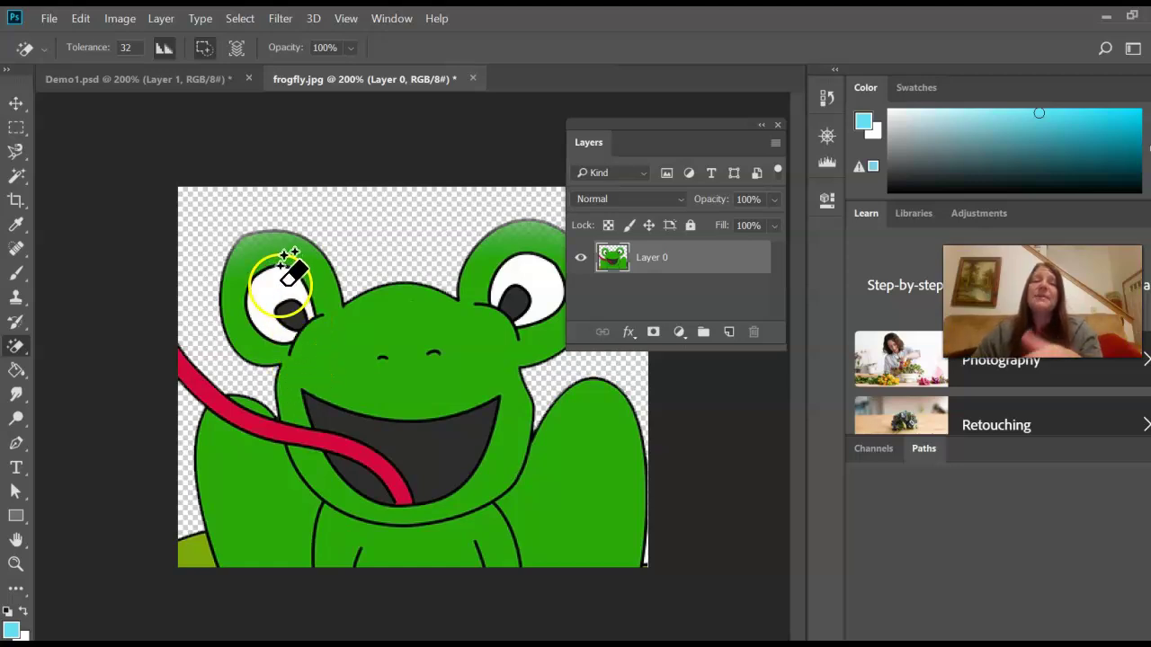
pyautogui.rightClick(20, 349)
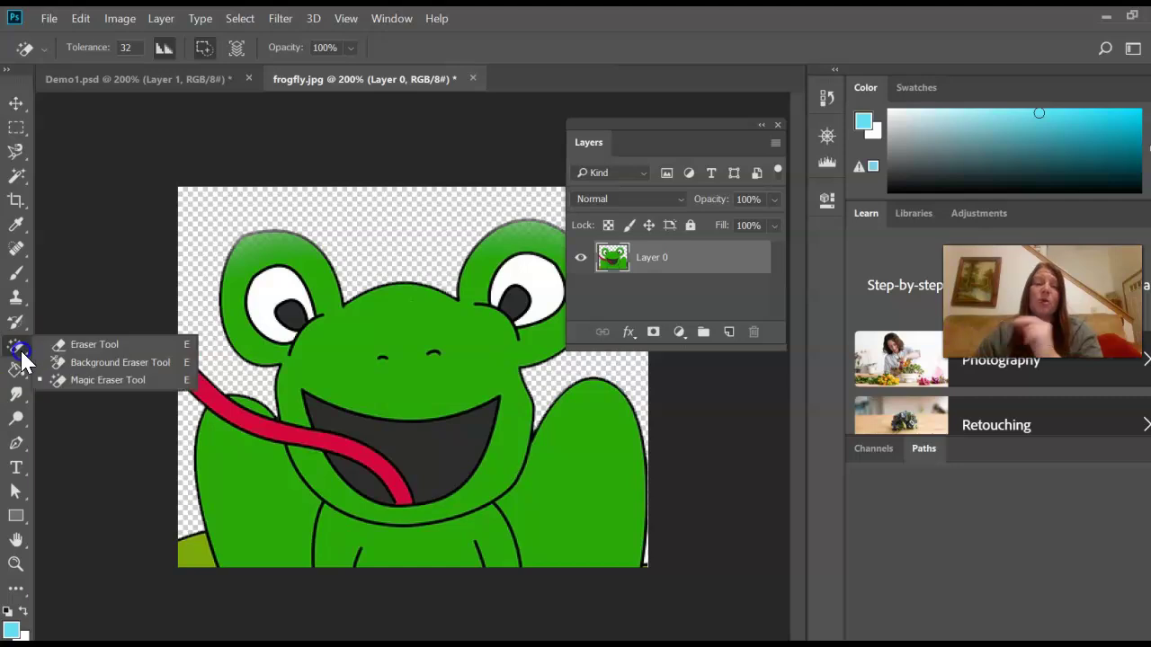
pyautogui.click(109, 345)
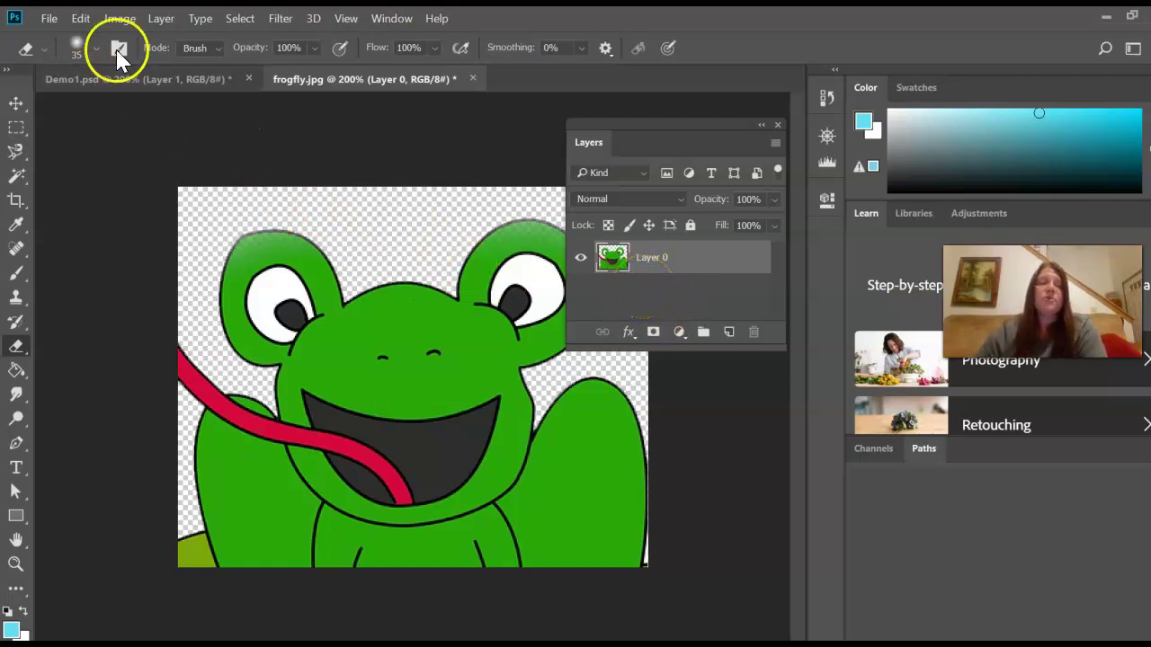
# Flip the canvas of frogfly.jpg horizontally
pyautogui.click(117, 20)
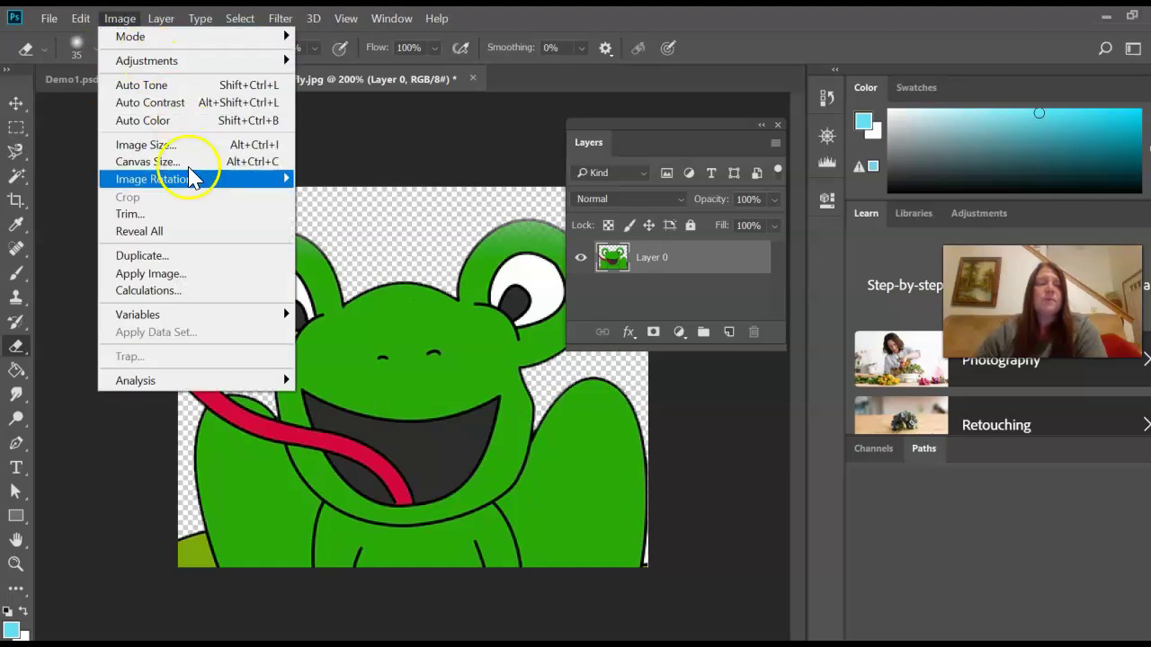
pyautogui.moveTo(188, 181)
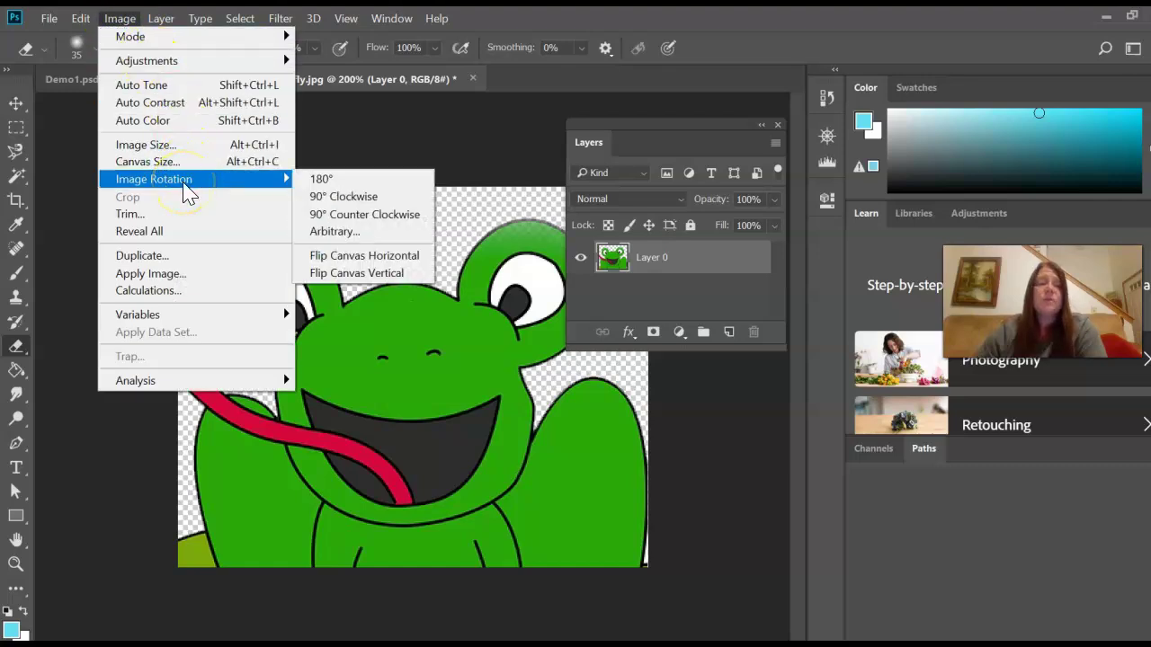
pyautogui.click(387, 263)
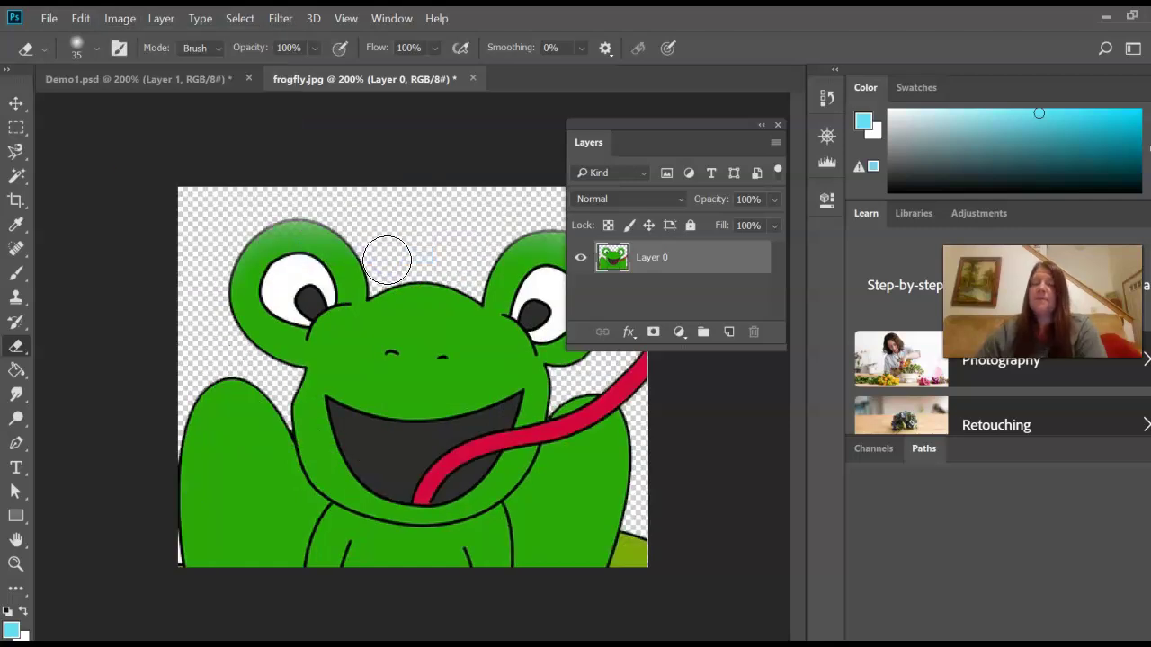
pyautogui.click(497, 292)
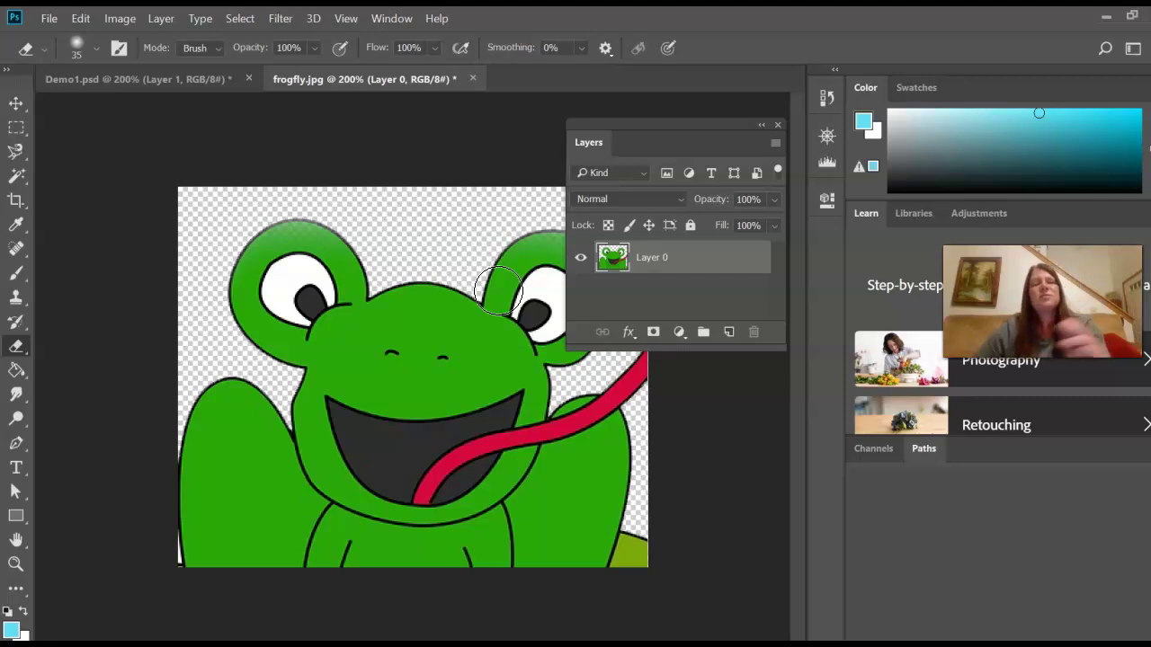
pyautogui.moveTo(498, 293)
pyautogui.mouseDown()
pyautogui.moveTo(517, 227)
pyautogui.moveTo(422, 159)
pyautogui.moveTo(344, 135)
pyautogui.mouseUp()
# Set up a Black & White adjustment on the frog layer with Tint enabled, hue 318° and saturation 66%
pyautogui.click(129, 20)
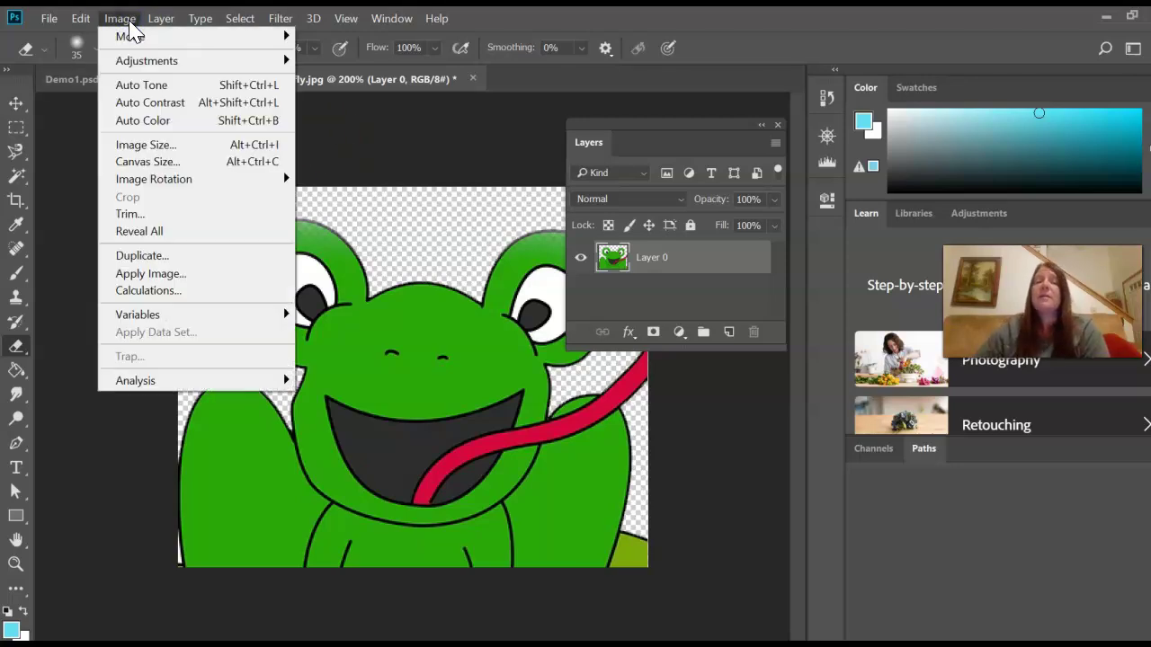
pyautogui.click(147, 61)
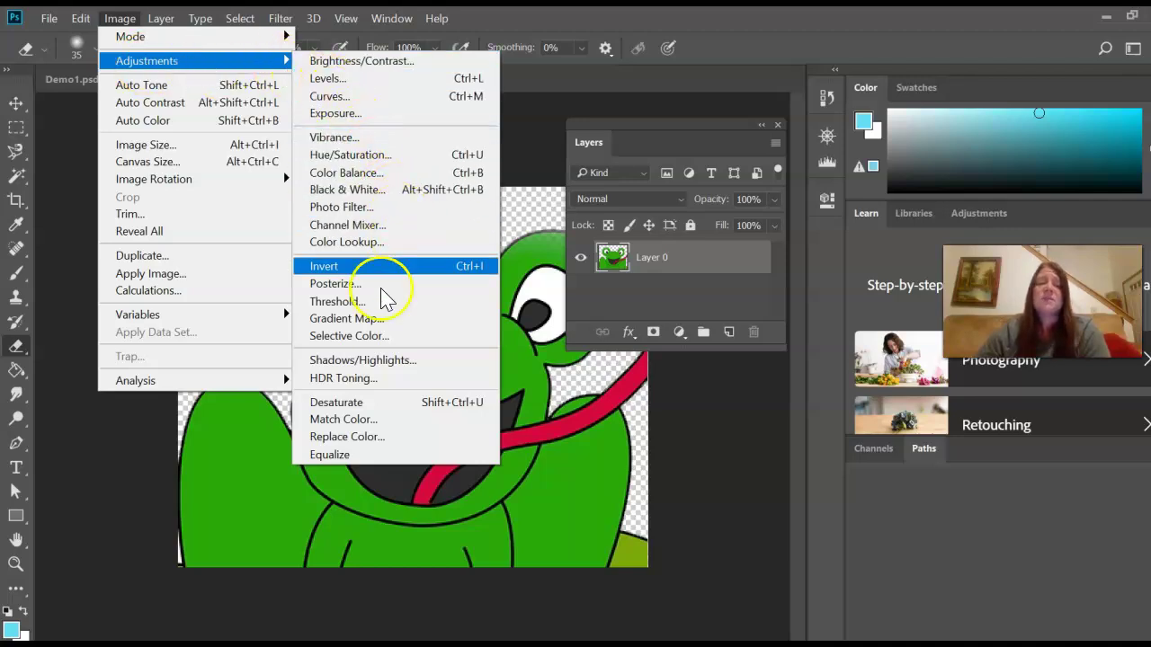
pyautogui.click(352, 196)
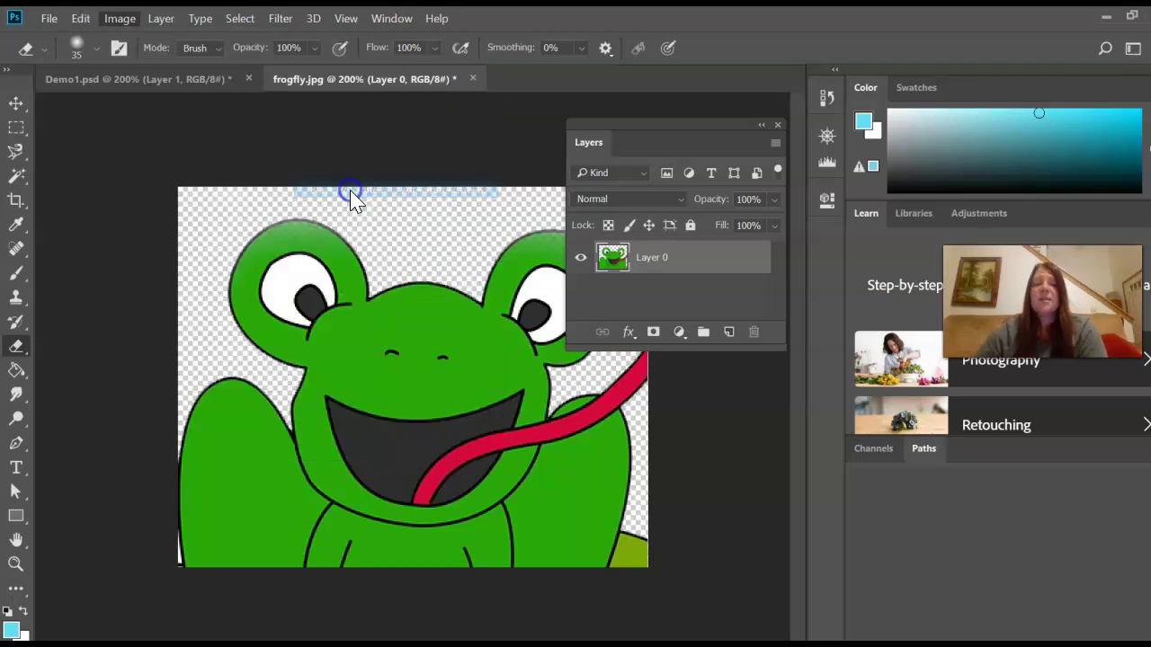
pyautogui.click(531, 48)
pyautogui.moveTo(530, 48); pyautogui.dragTo(699, 102)
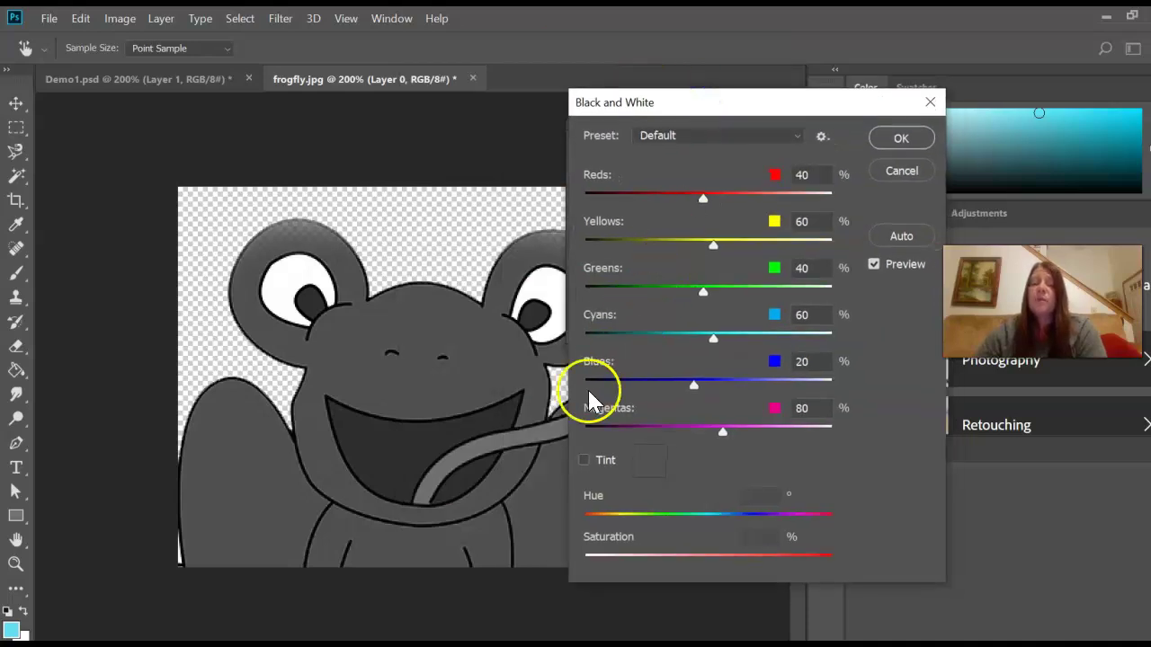
pyautogui.click(584, 461)
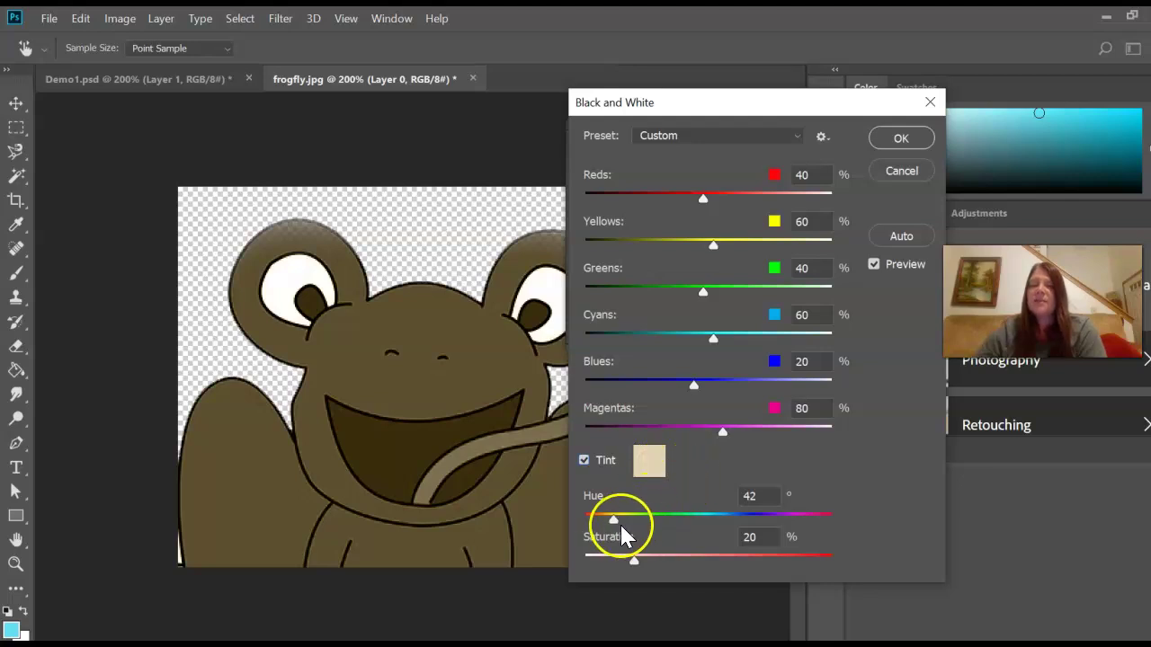
pyautogui.moveTo(614, 519); pyautogui.dragTo(805, 520)
pyautogui.moveTo(636, 564); pyautogui.dragTo(747, 556)
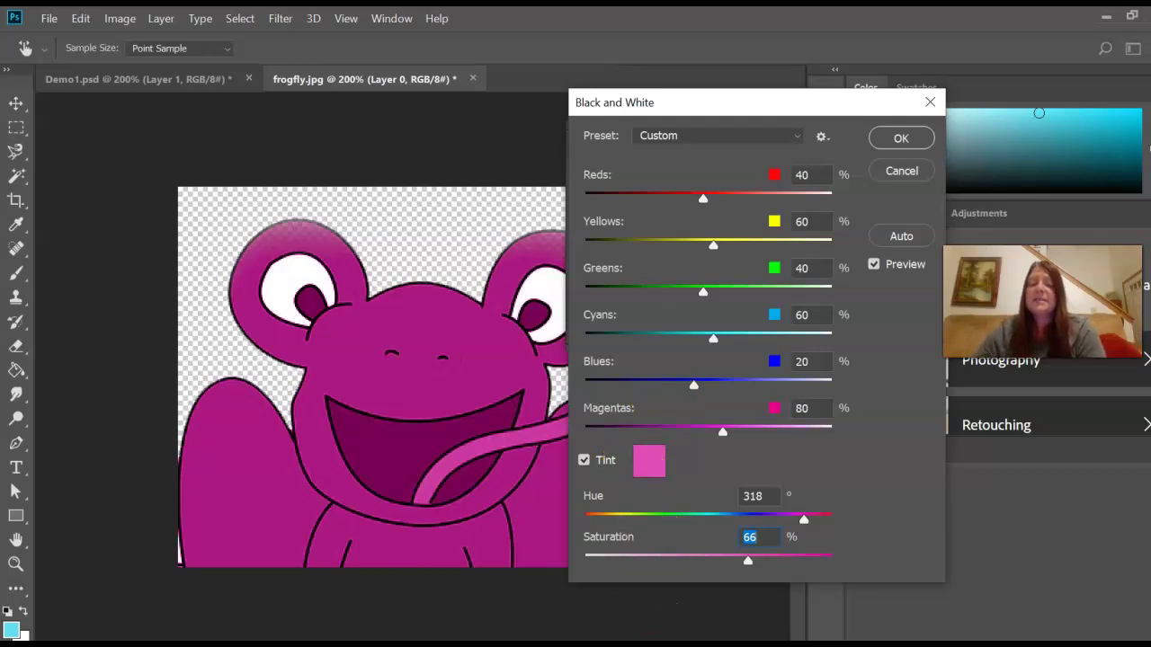
# Switch to Photopea and open the Black & White adjustment for frogfly.psd, placing its dialog clear of the frog
pyautogui.click(647, 641)
pyautogui.click(813, 538)
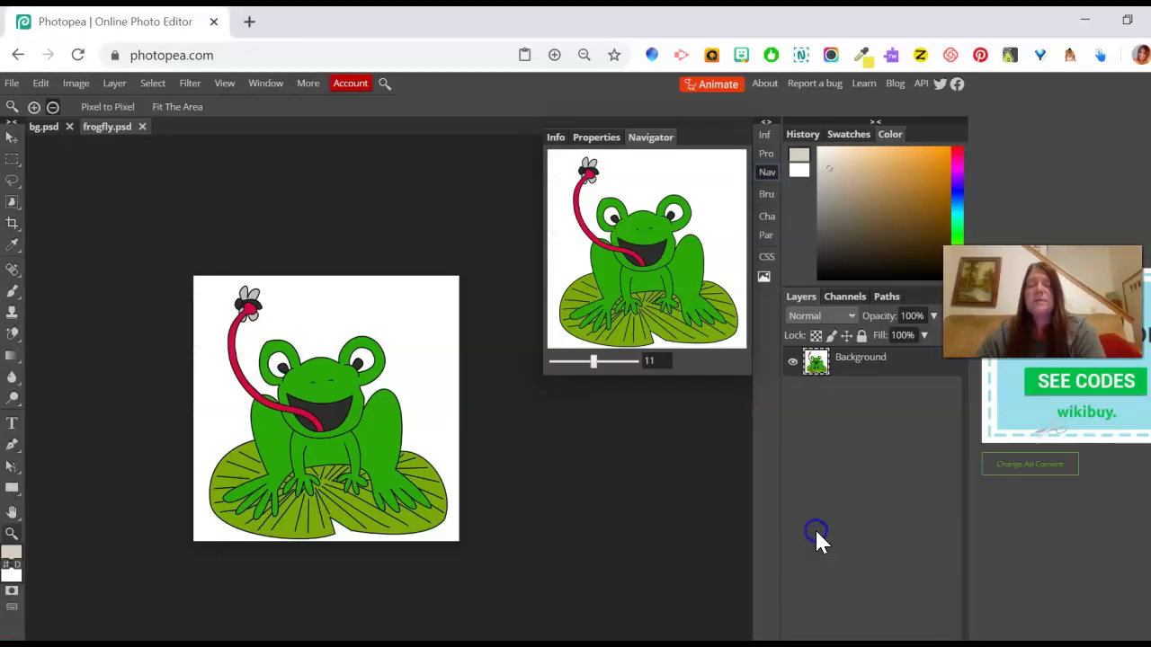
pyautogui.click(71, 83)
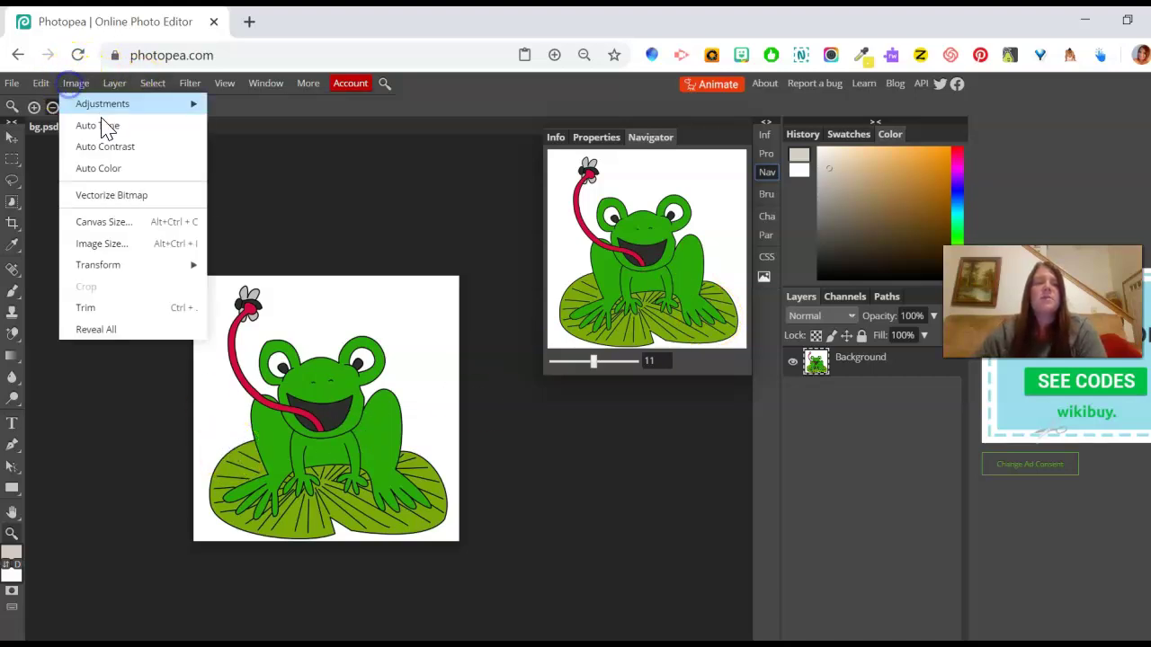
pyautogui.moveTo(108, 103)
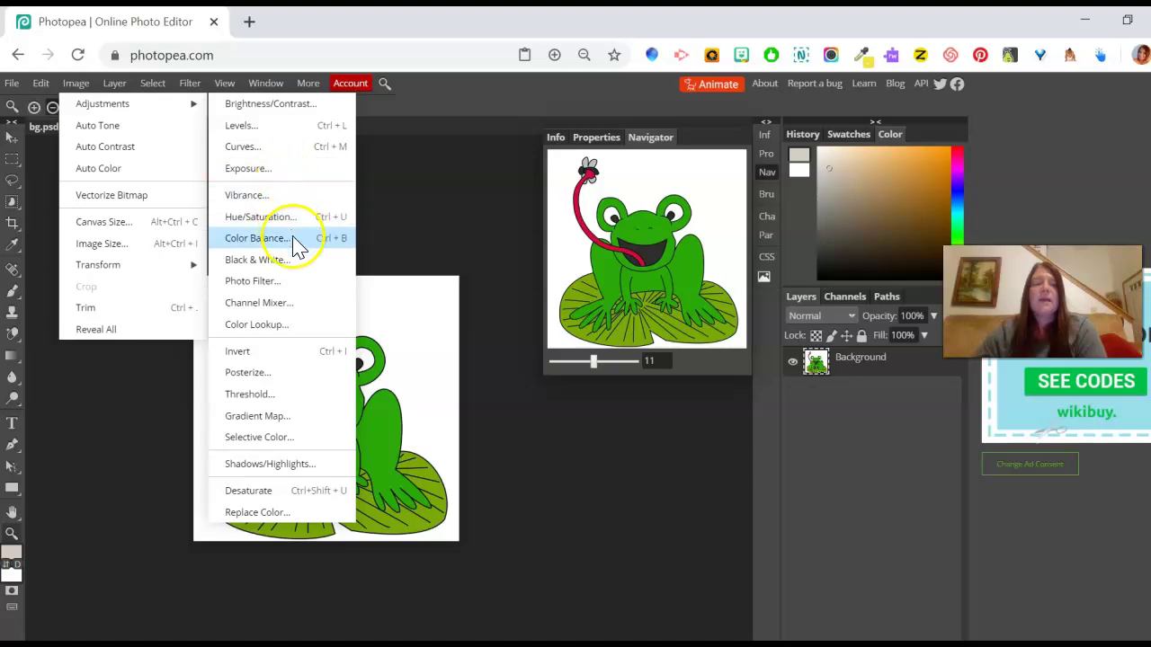
pyautogui.click(291, 260)
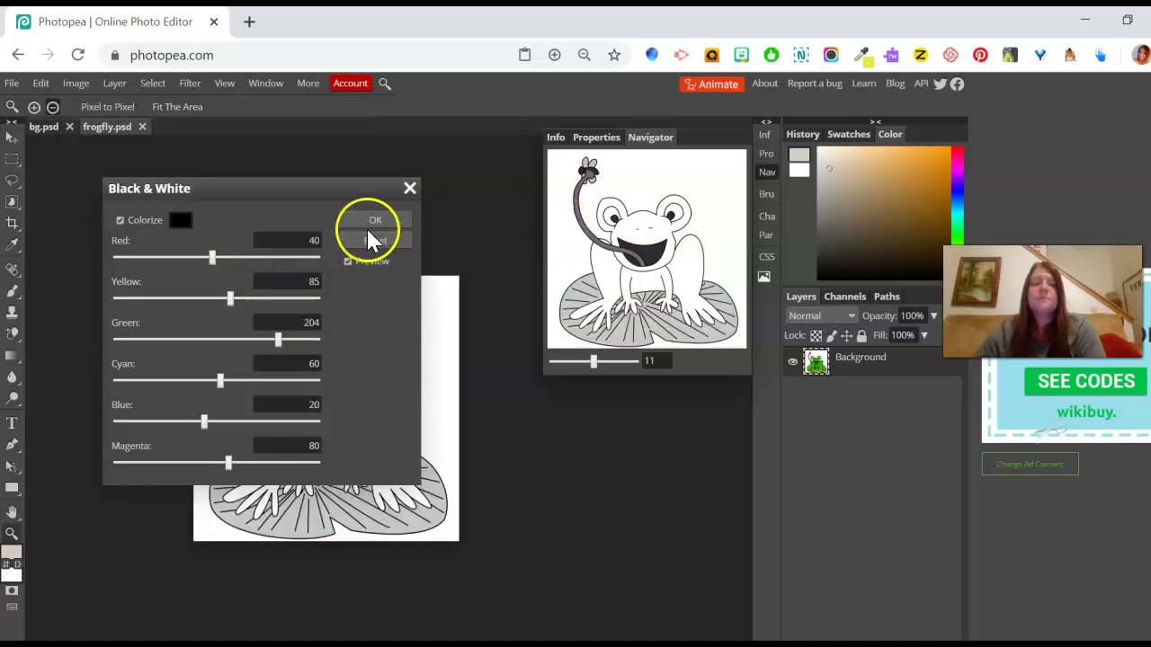
pyautogui.moveTo(339, 191); pyautogui.dragTo(688, 242)
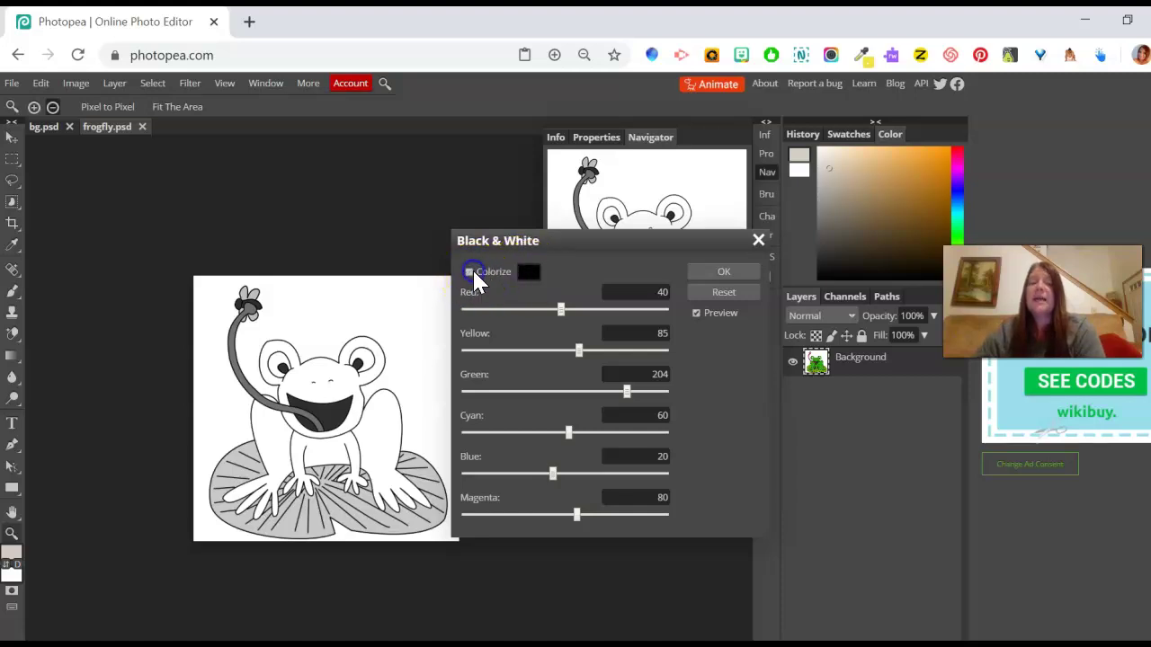
# Set the Colorize color to blue 234f7c and the Green value to 130, and apply the Black & White adjustment
pyautogui.click(530, 270)
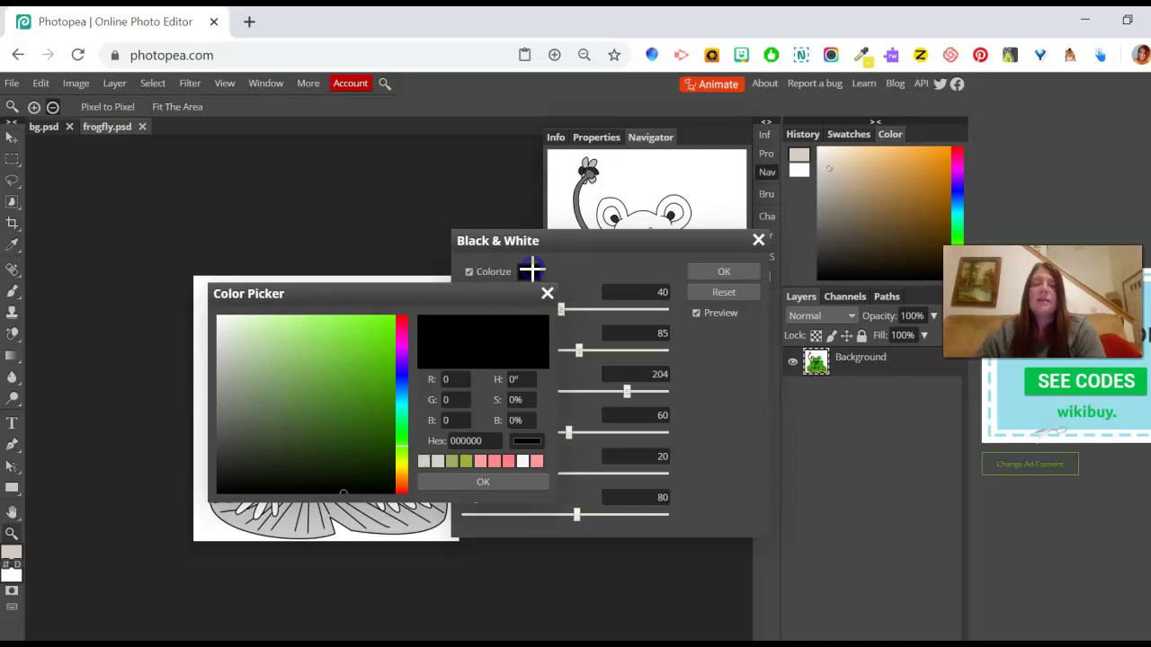
pyautogui.click(401, 386)
pyautogui.moveTo(361, 385); pyautogui.dragTo(343, 406)
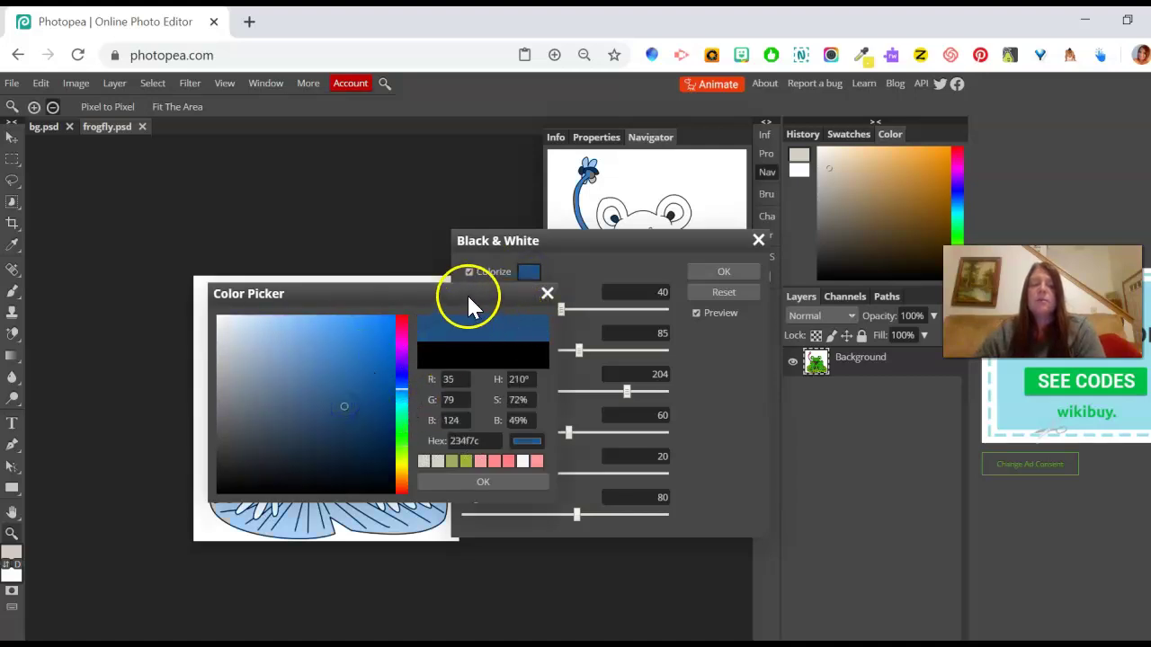
pyautogui.moveTo(468, 297); pyautogui.dragTo(731, 270)
pyautogui.click(756, 450)
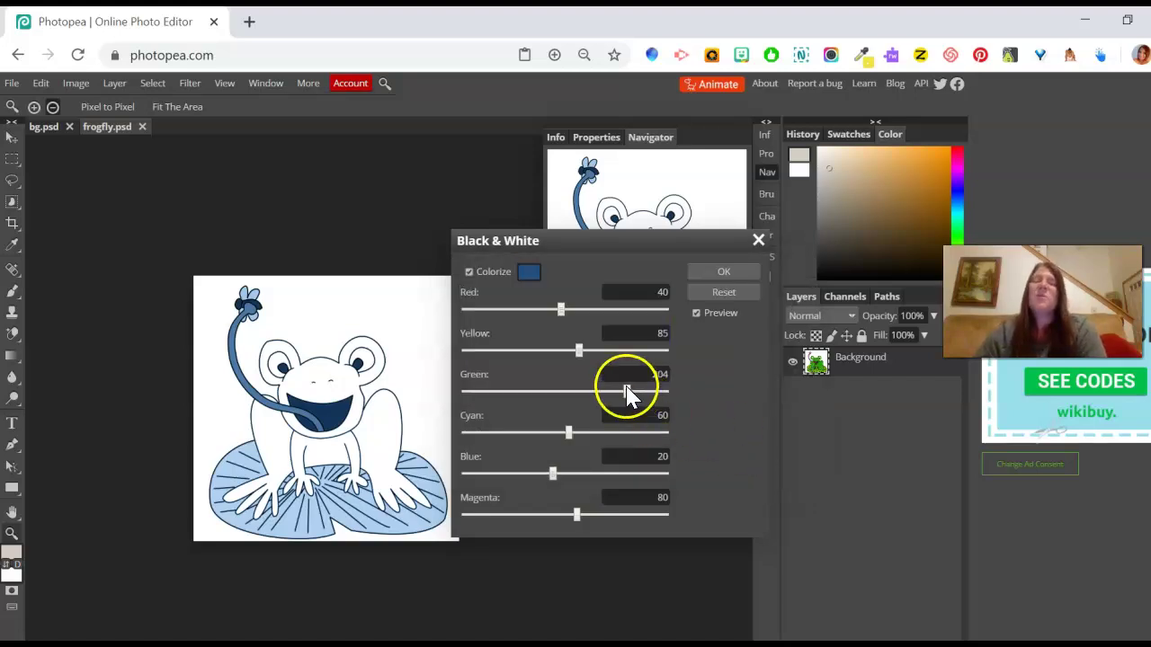
pyautogui.moveTo(627, 393); pyautogui.dragTo(599, 402)
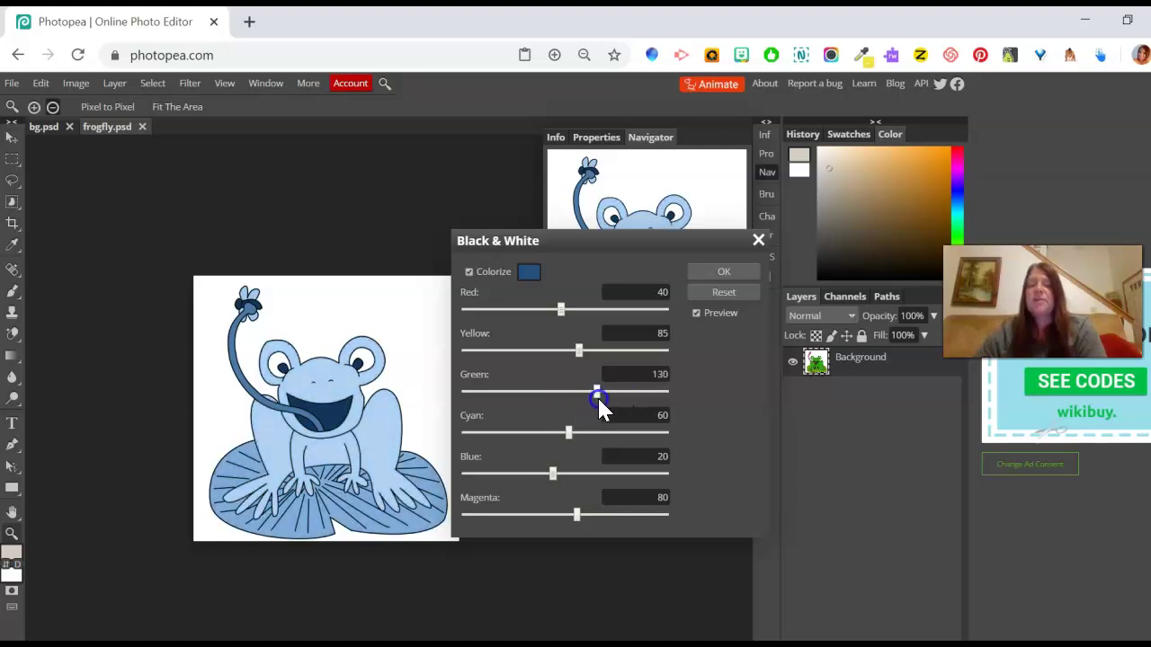
pyautogui.click(726, 272)
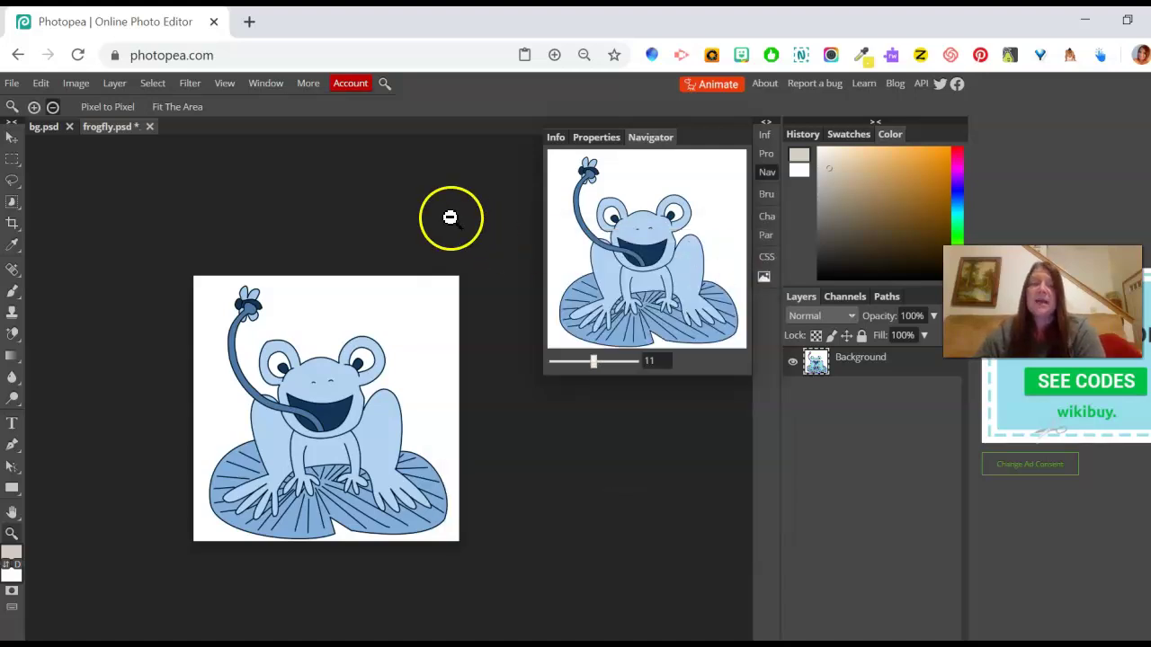
# Flip the frogfly.psd image horizontally and switch back to Photoshop
pyautogui.click(76, 82)
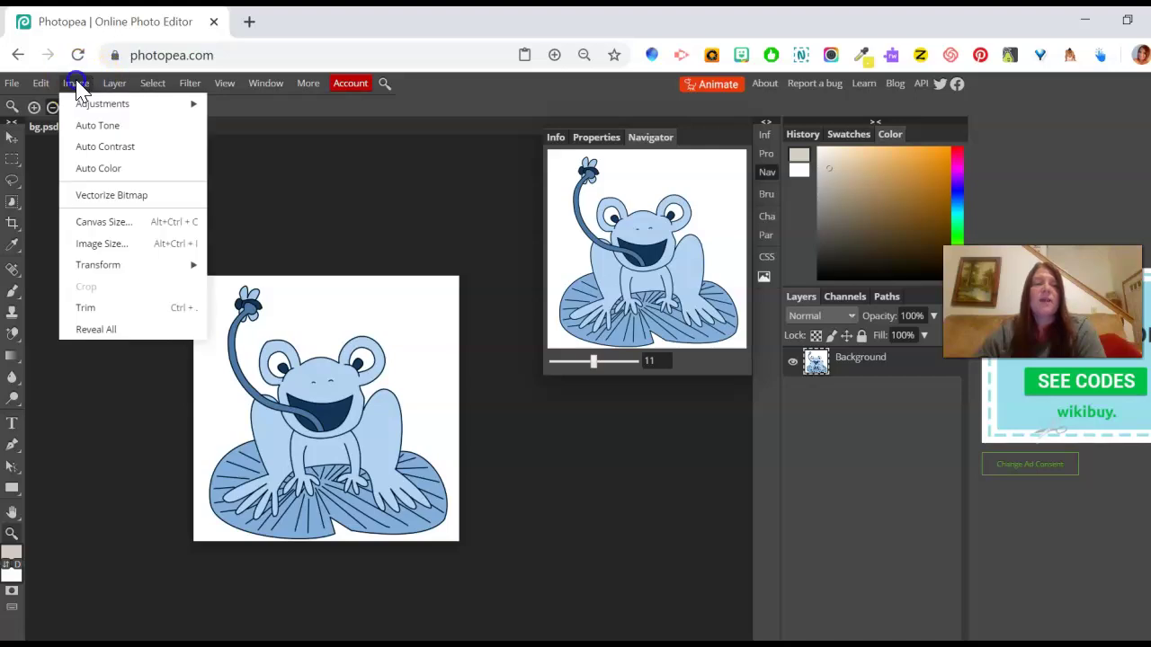
pyautogui.moveTo(124, 265)
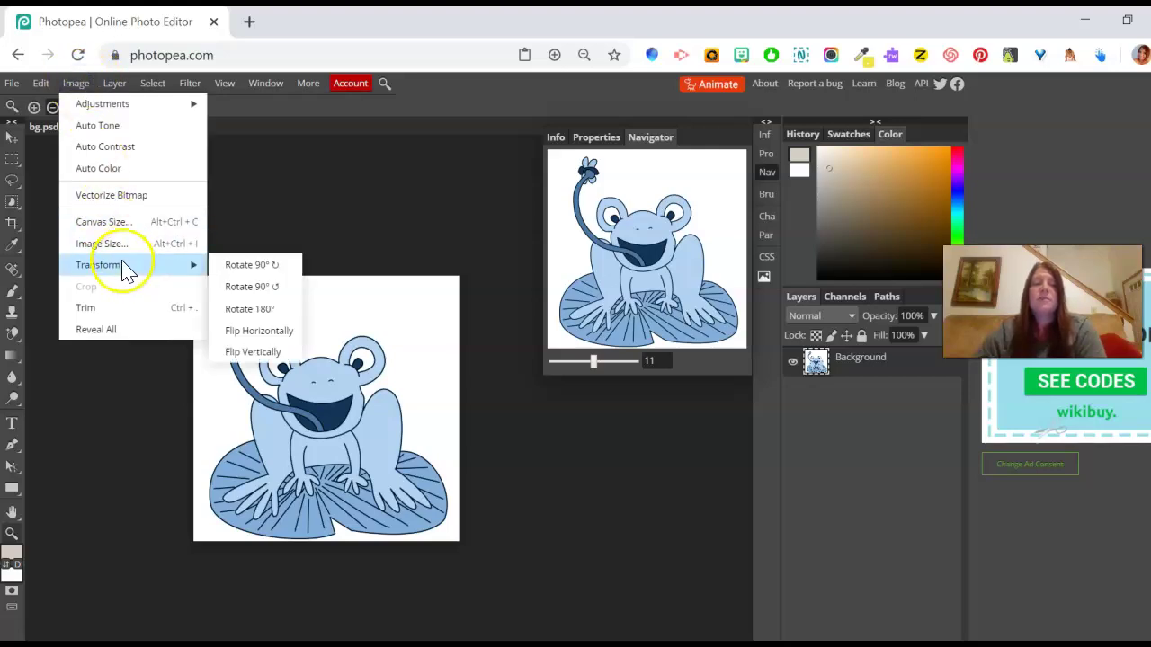
pyautogui.click(282, 331)
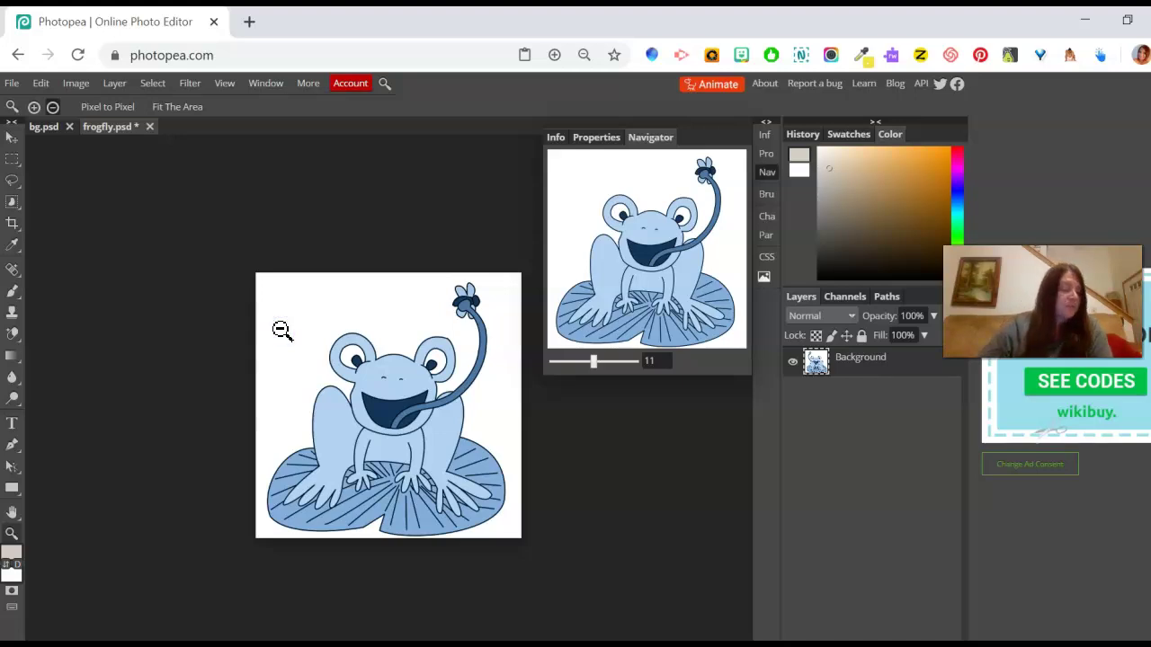
pyautogui.moveTo(667, 644)
pyautogui.click(653, 593)
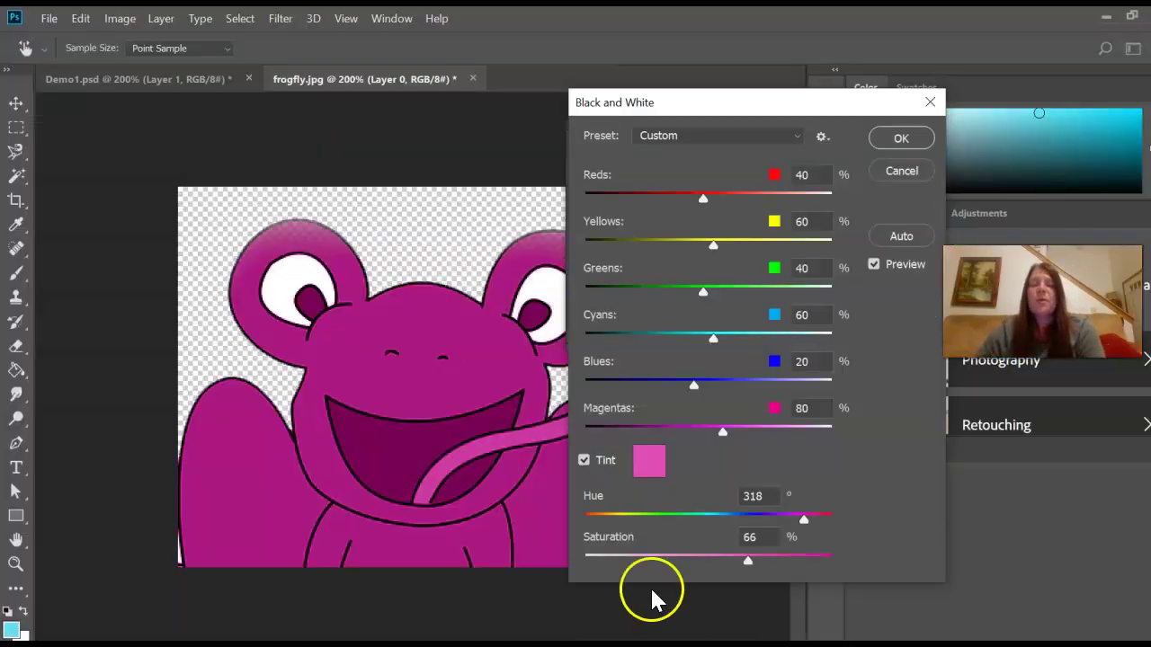
# Apply the tinted Black & White adjustment and move the frog layer slightly down on the frogfly.jpg canvas
pyautogui.click(902, 138)
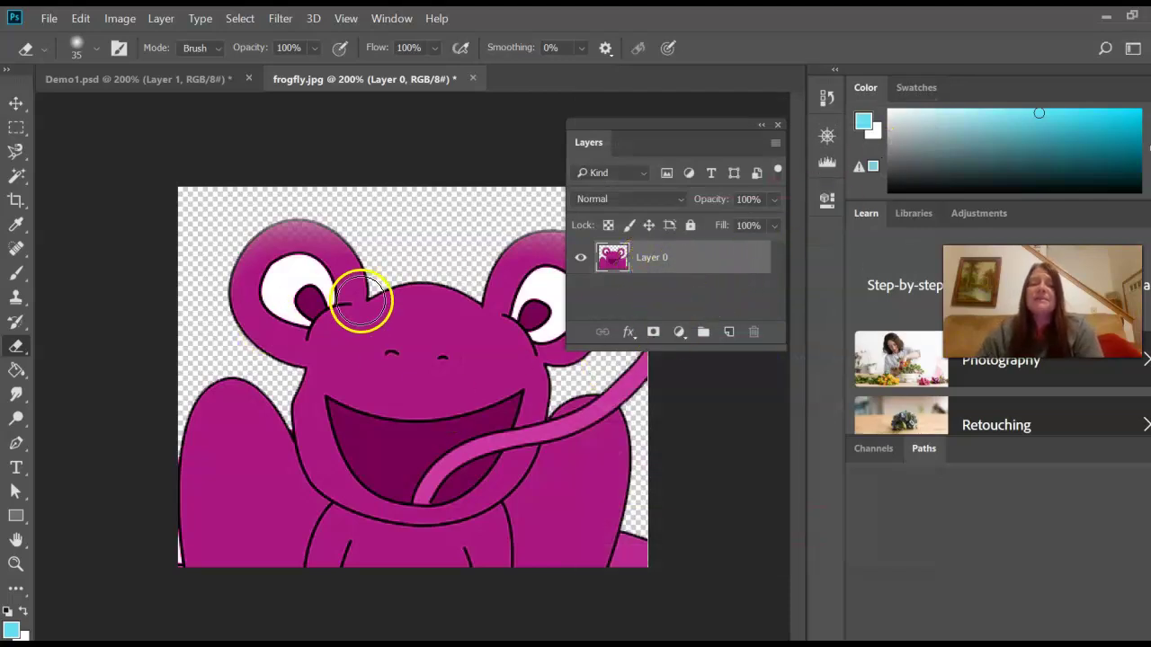
pyautogui.click(16, 104)
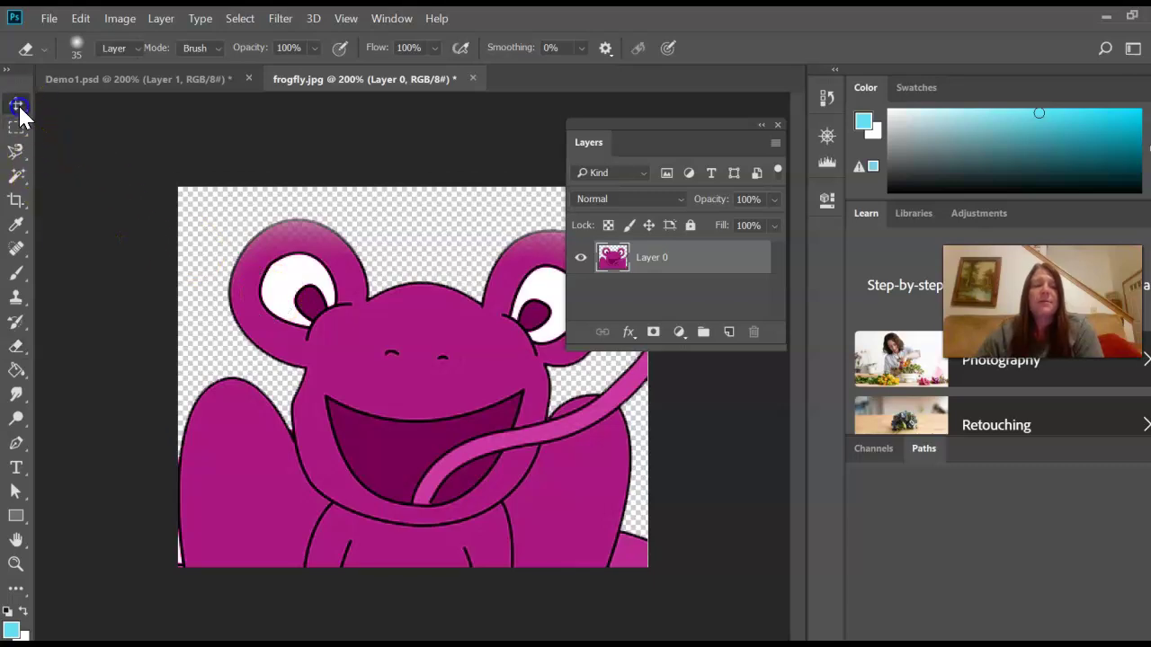
pyautogui.moveTo(371, 289); pyautogui.dragTo(437, 378)
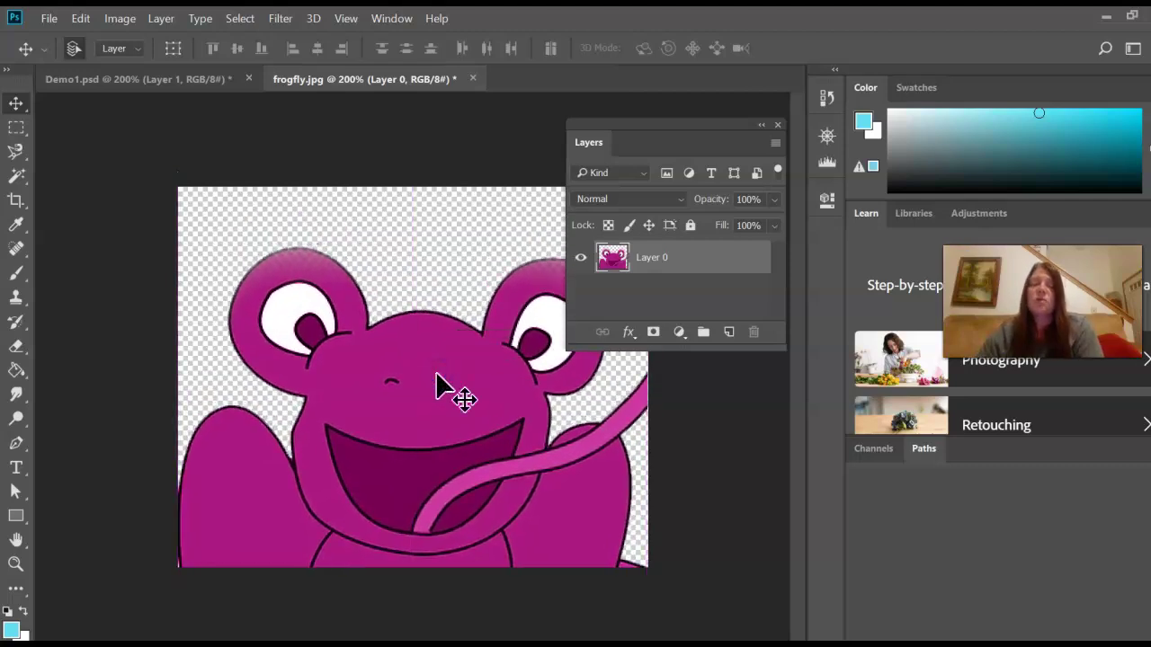
# Widen the frogfly.jpg canvas to 7.25 inches, with the Canvas Size dialog placed clear of the frog
pyautogui.click(126, 20)
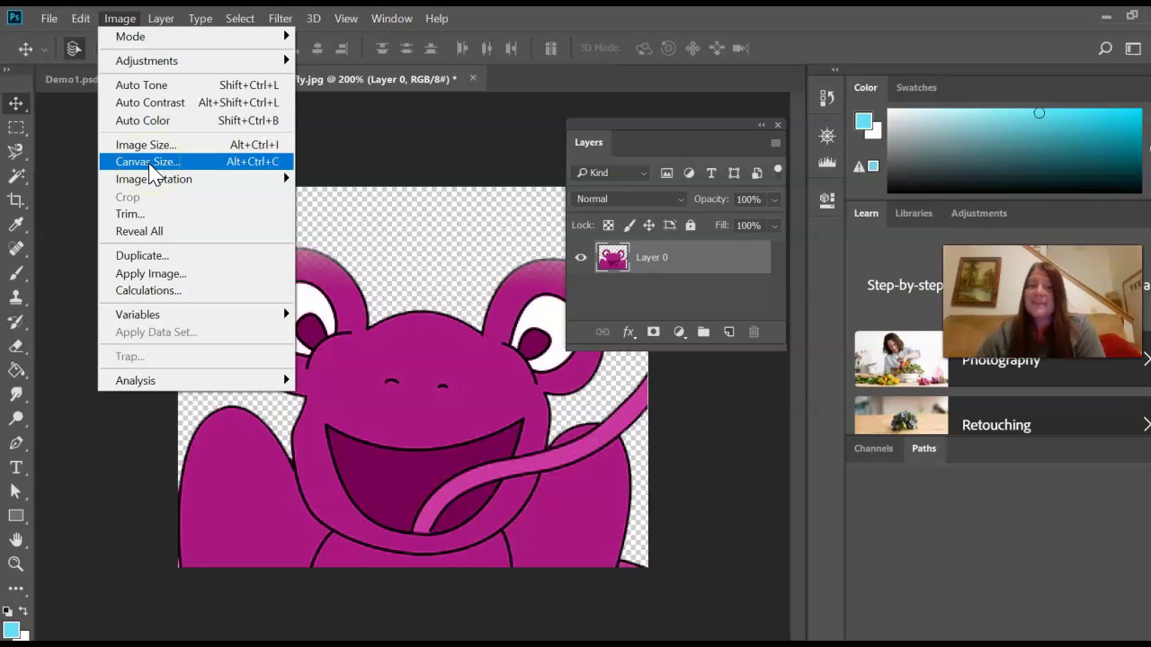
pyautogui.click(157, 163)
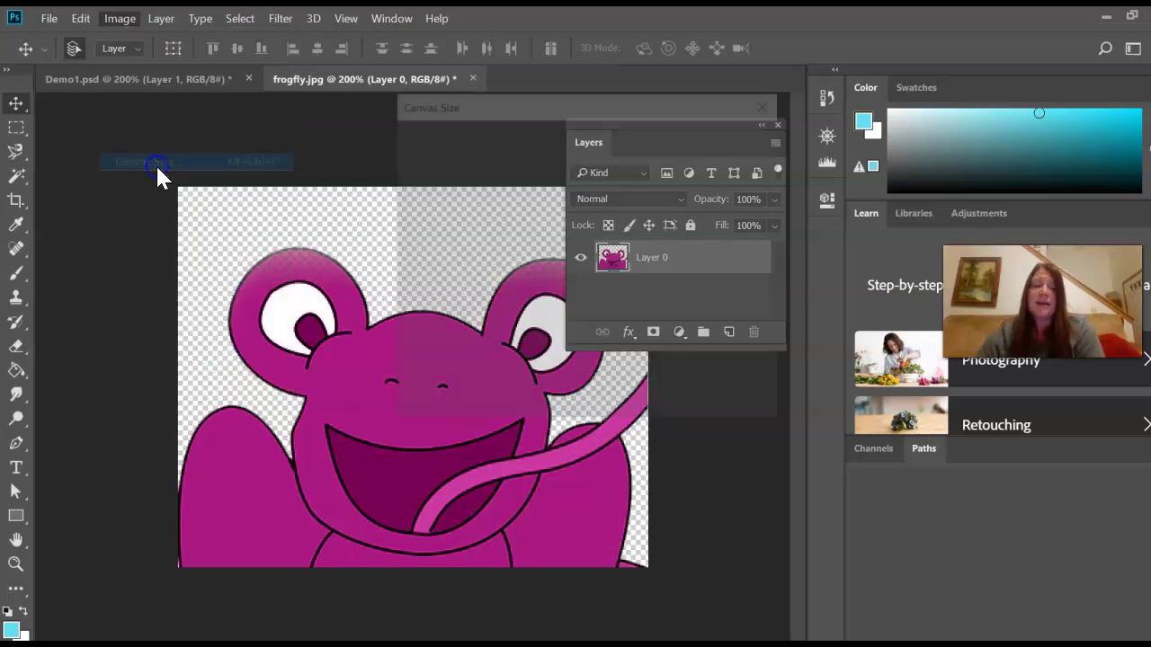
pyautogui.moveTo(611, 107); pyautogui.dragTo(766, 113)
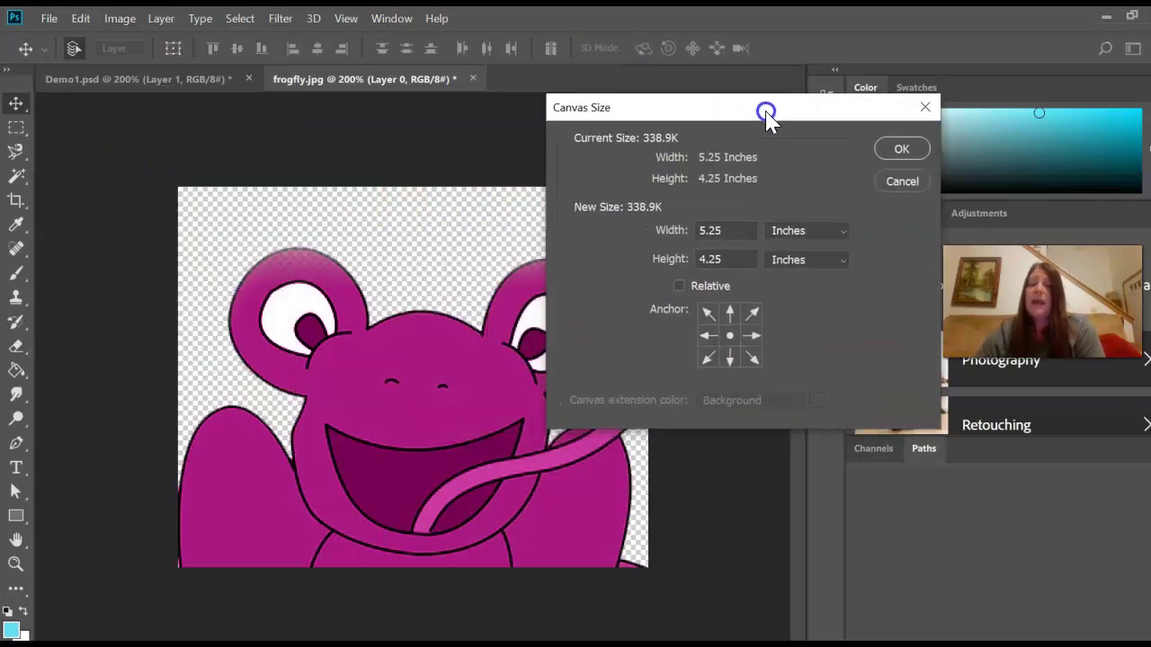
pyautogui.doubleClick(708, 230)
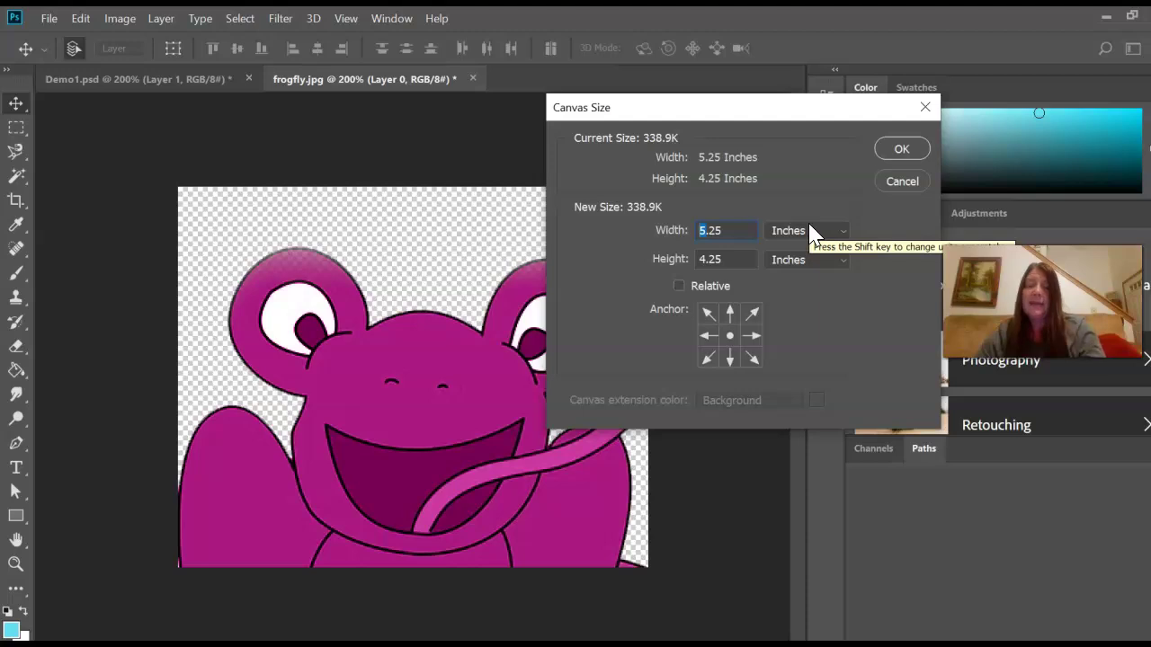
pyautogui.write('7')
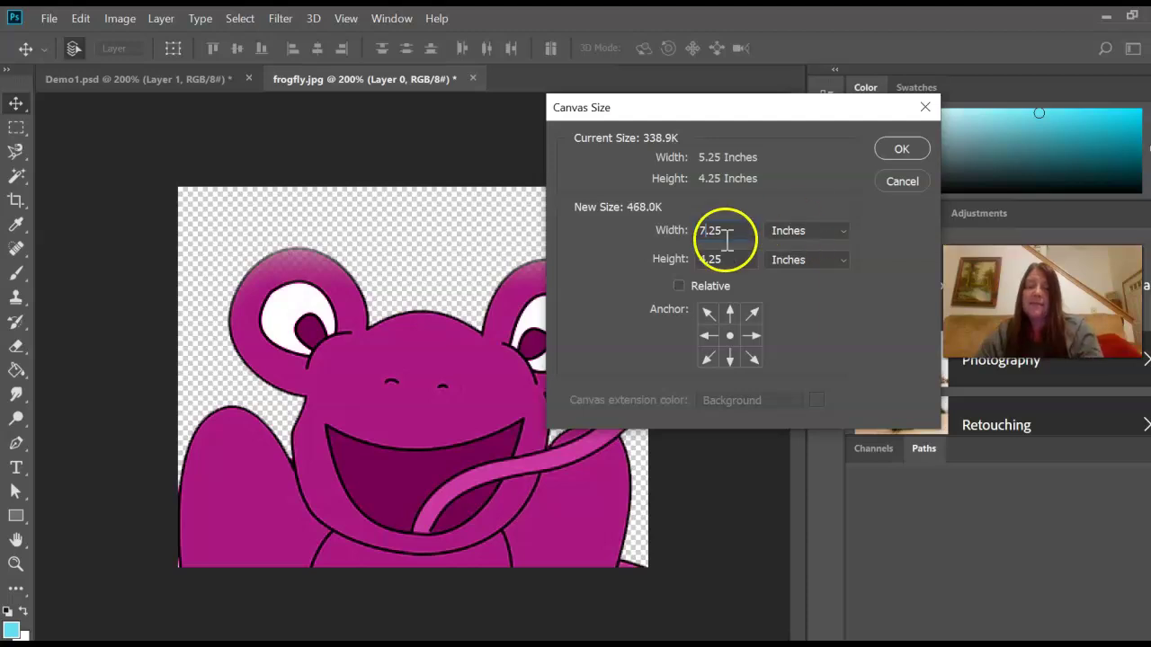
pyautogui.click(901, 150)
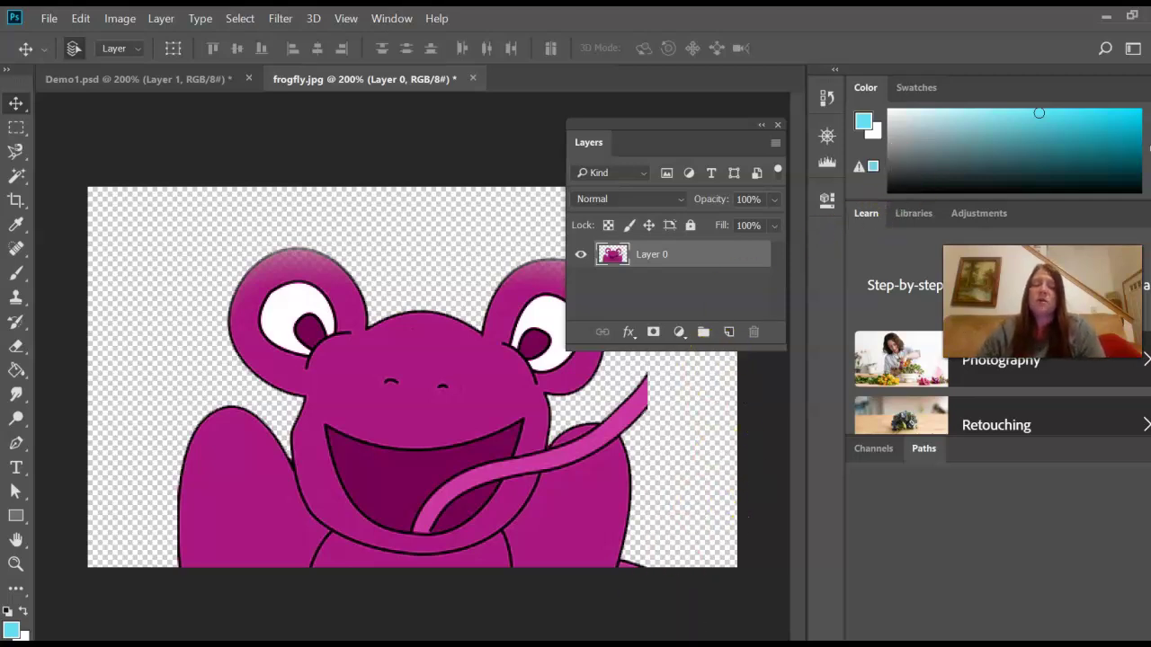
# Switch to Photopea and set the canvas width of frogfly.psd to 800 px
pyautogui.moveTo(621, 645)
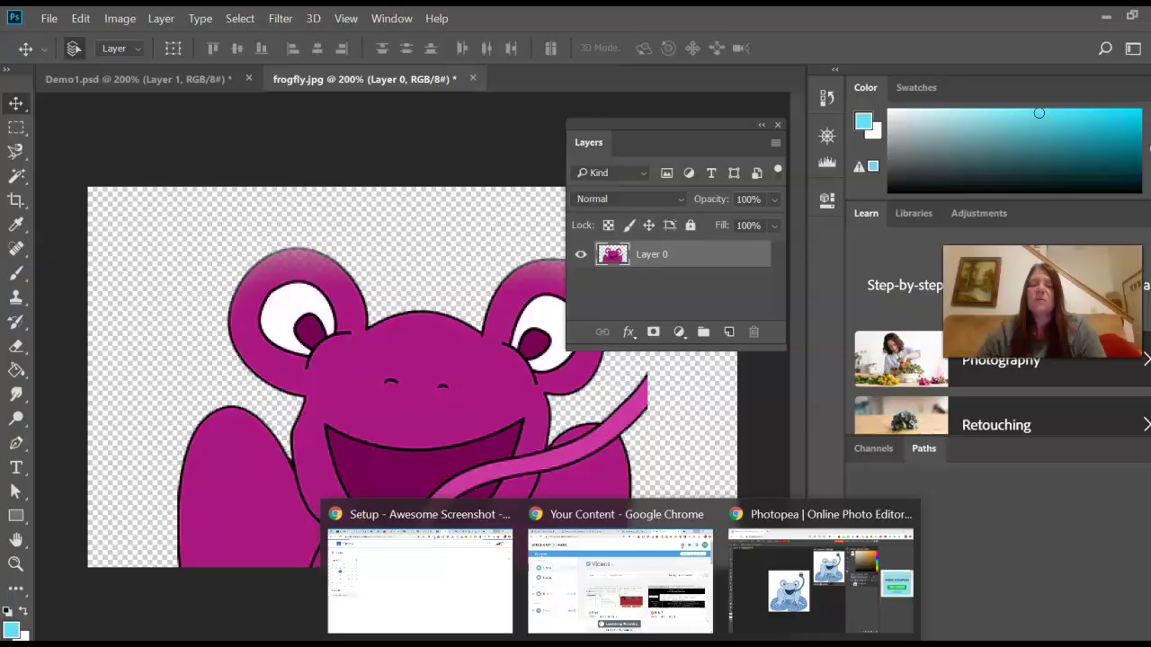
pyautogui.click(820, 575)
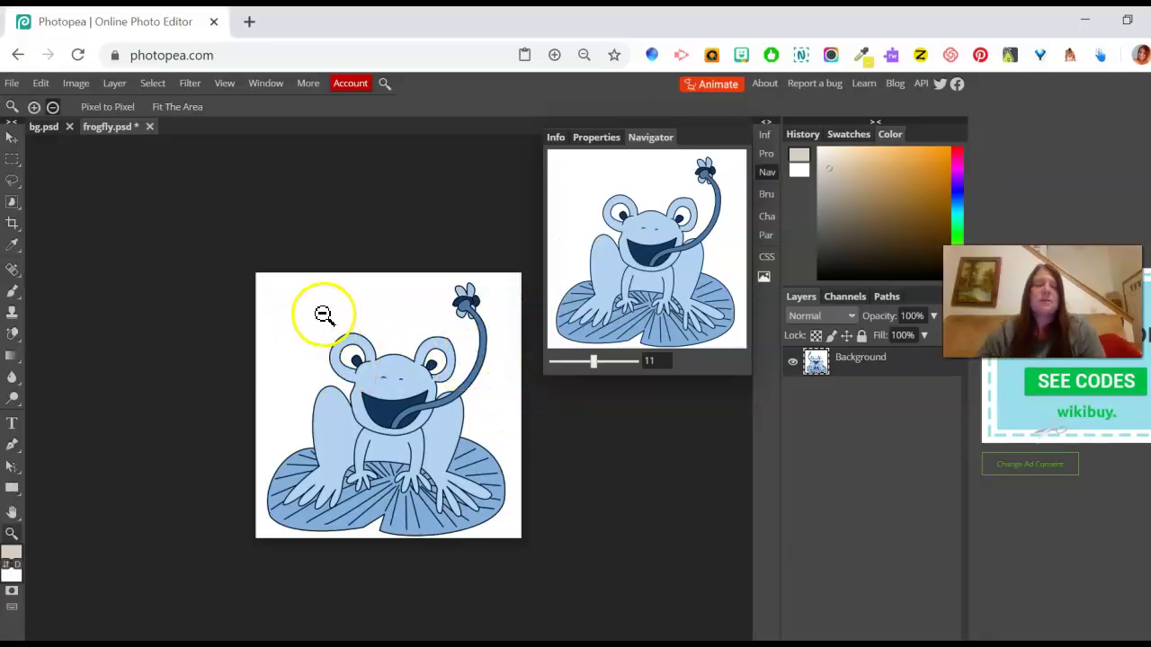
pyautogui.click(72, 79)
pyautogui.click(115, 221)
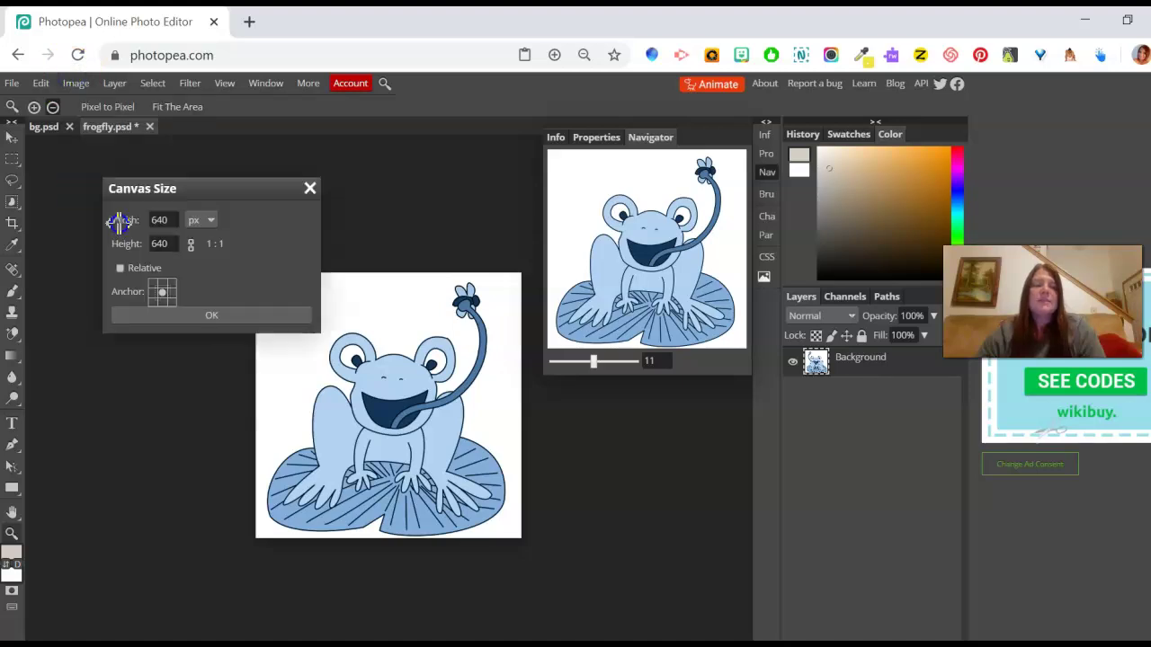
pyautogui.click(173, 219)
pyautogui.doubleClick(162, 220)
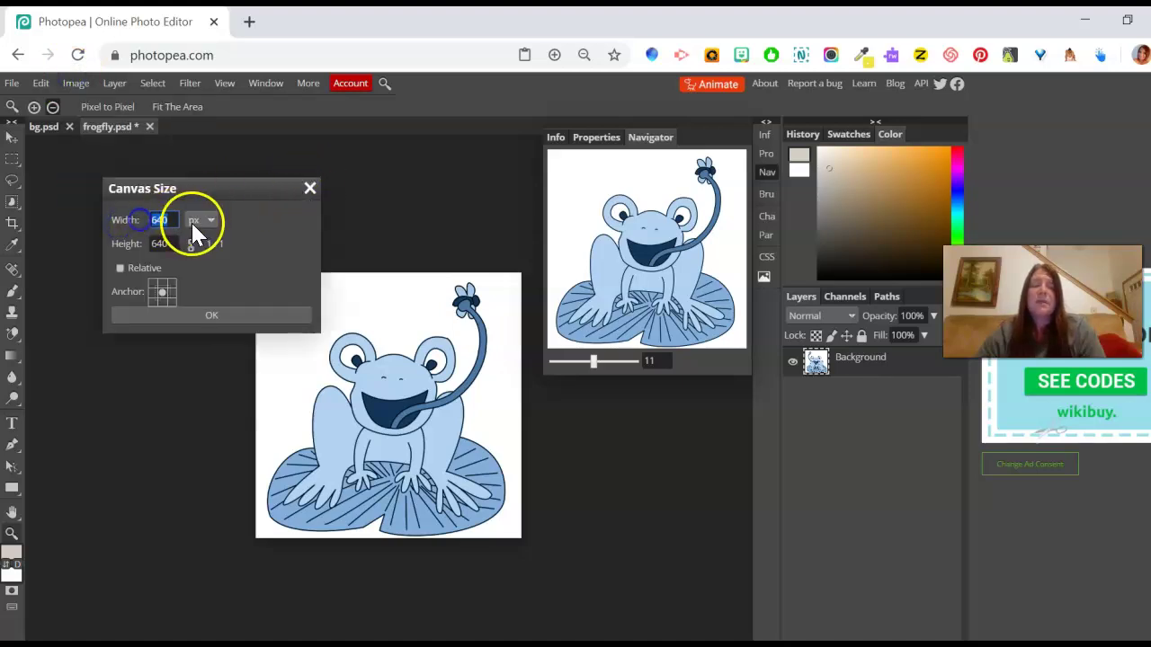
pyautogui.write('800')
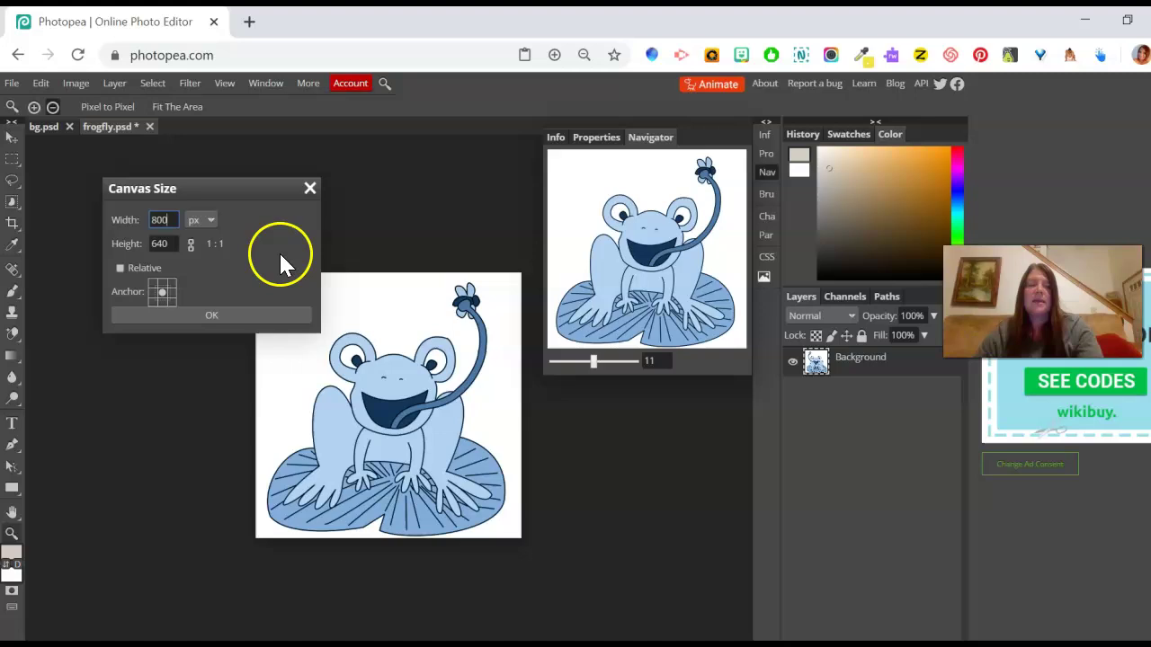
pyautogui.click(246, 317)
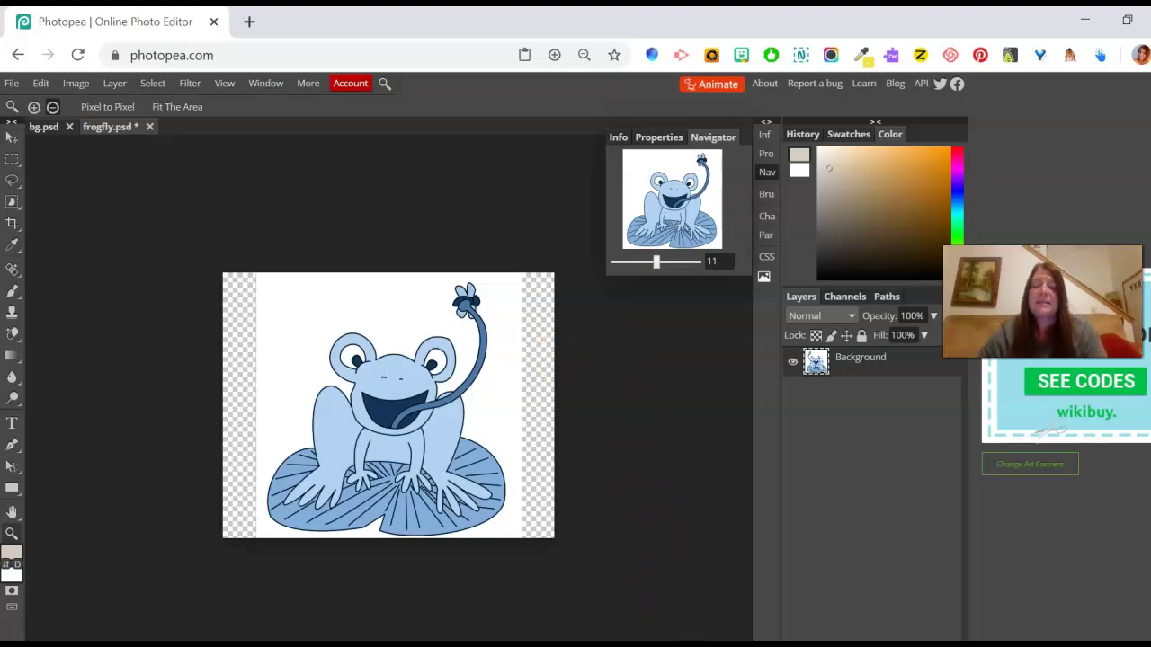
# Review the Image Size settings of frogfly.psd, close them without changes and return to Photoshop
pyautogui.moveTo(667, 642)
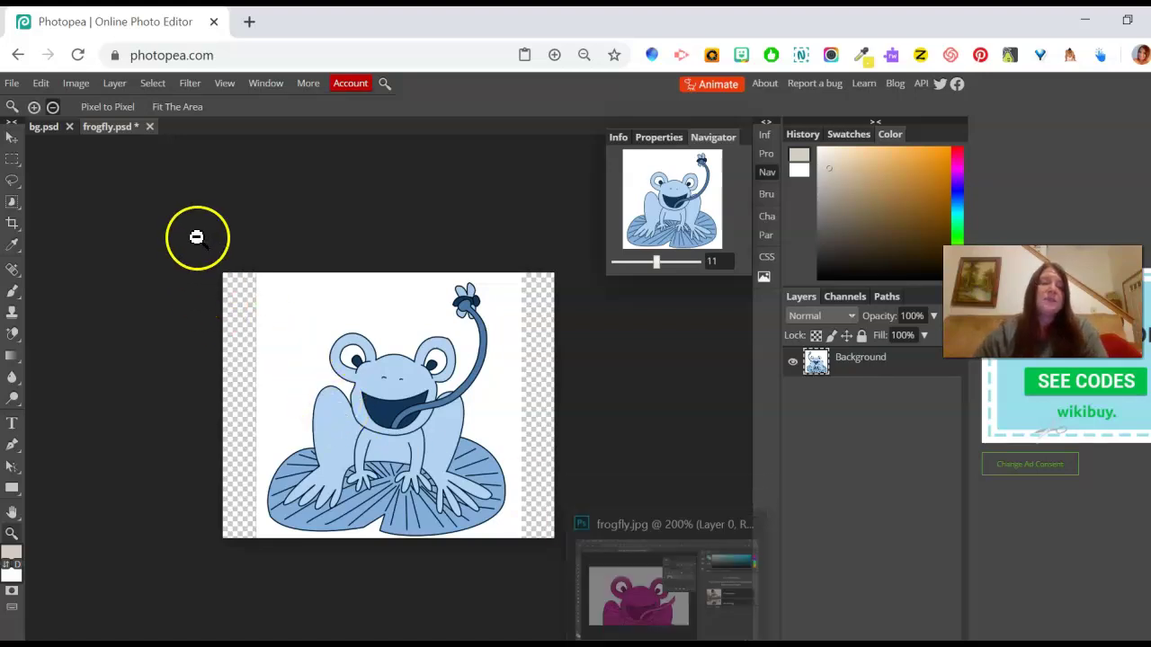
pyautogui.click(78, 82)
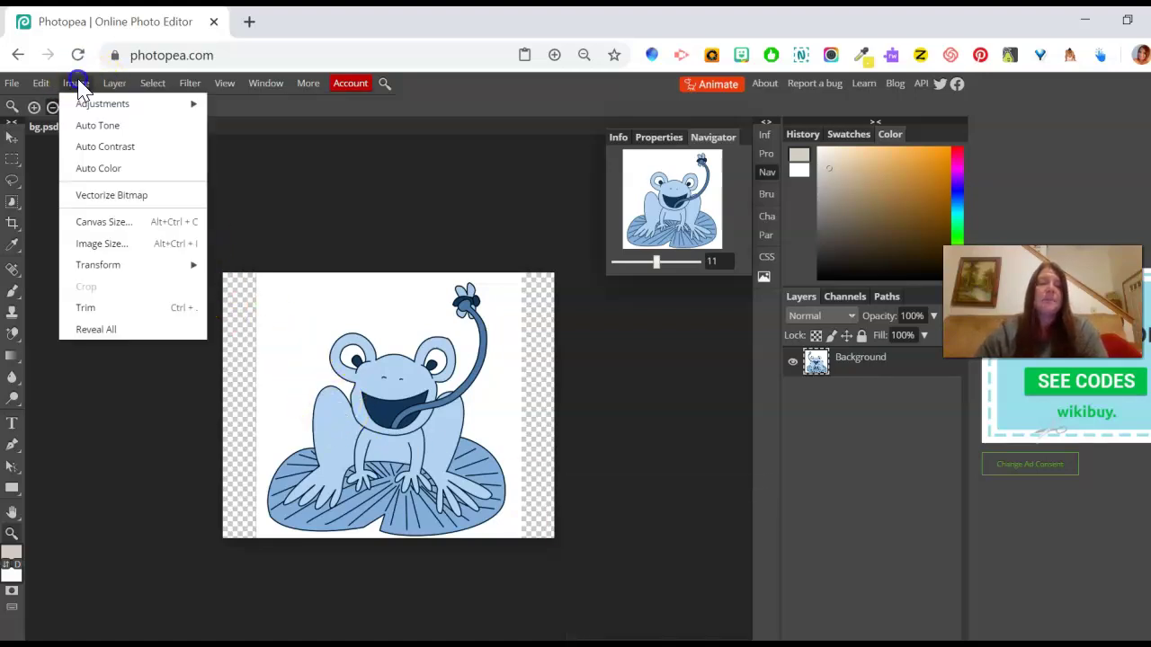
pyautogui.click(107, 246)
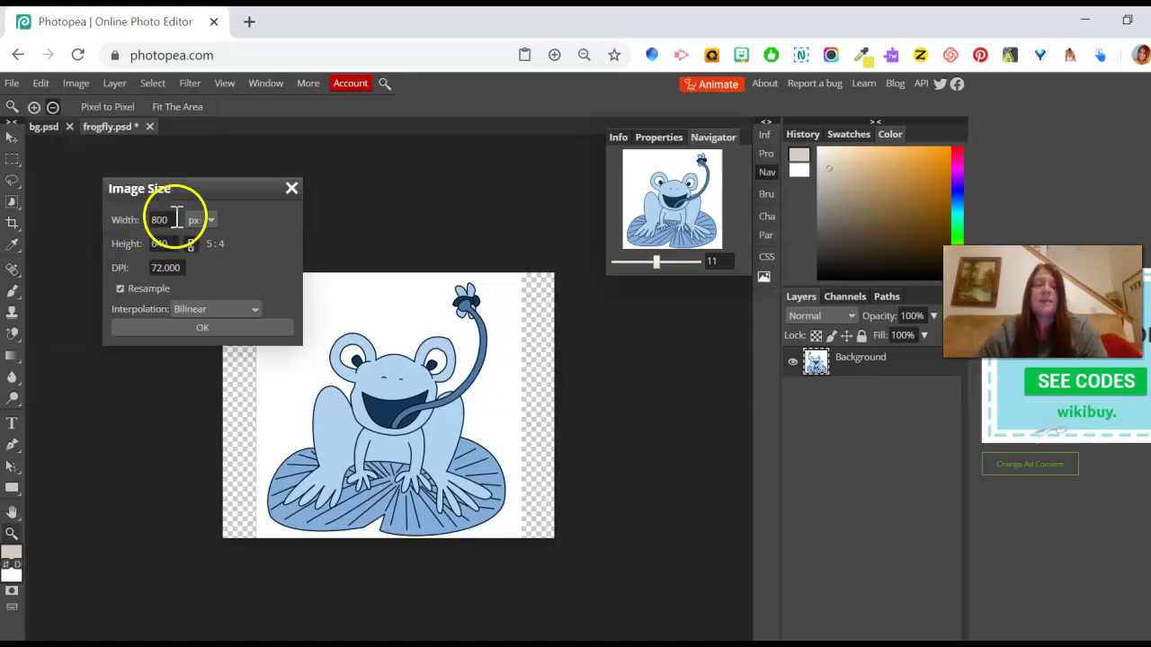
pyautogui.click(292, 187)
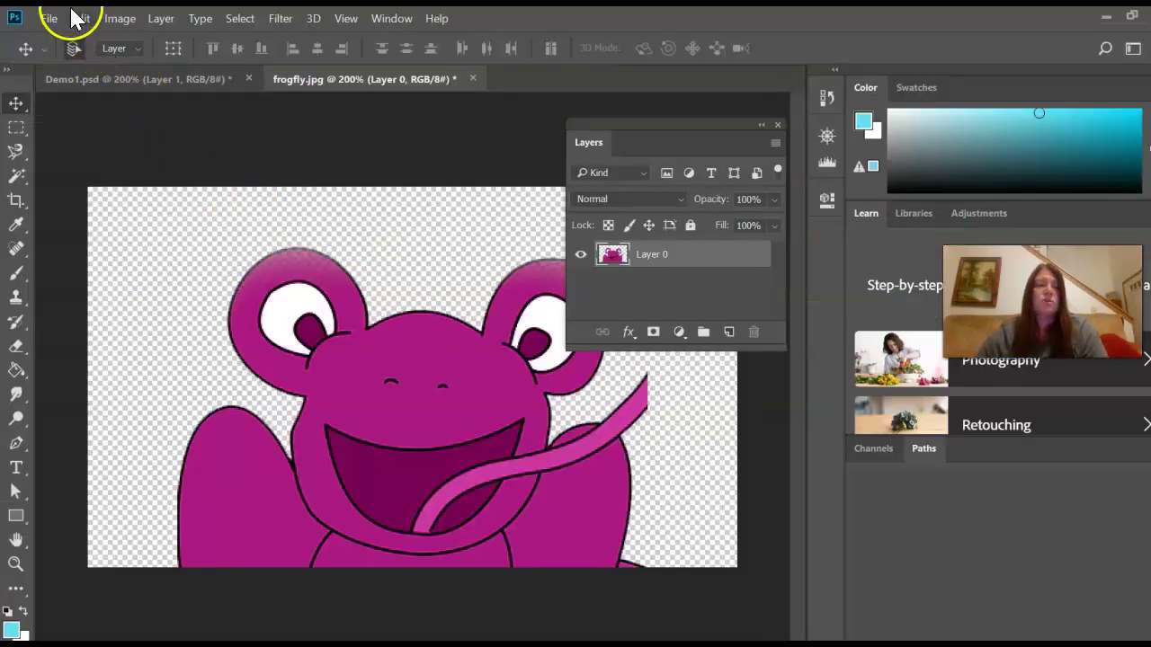
# Examine the pixel dimensions and resolution of frogfly.jpg in Image Size, and cancel without changes
pyautogui.click(121, 19)
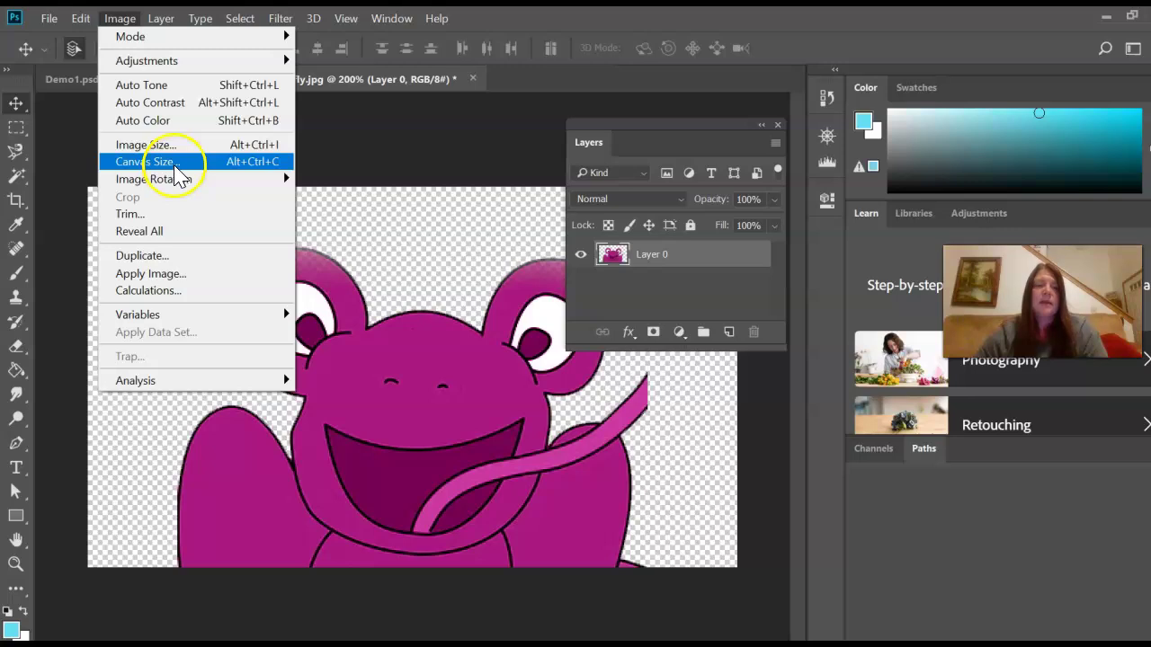
pyautogui.click(169, 144)
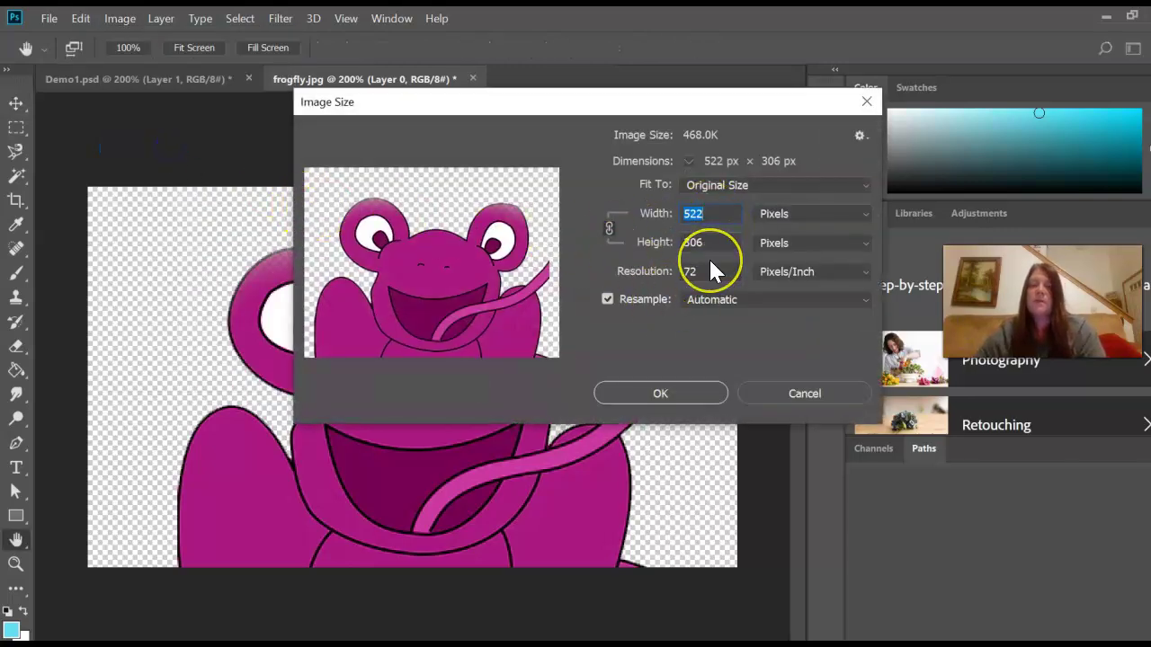
pyautogui.click(800, 394)
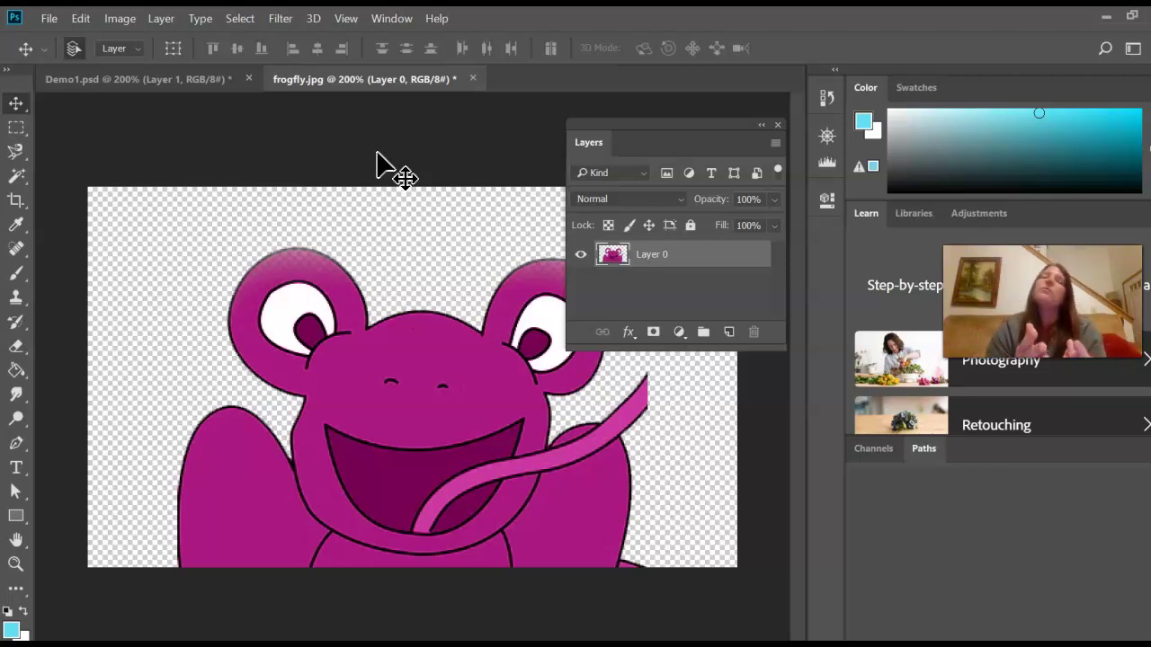
# Review the save location and format for Demo1.psd in Save As, and close the dialog without saving
pyautogui.click(90, 82)
pyautogui.click(49, 18)
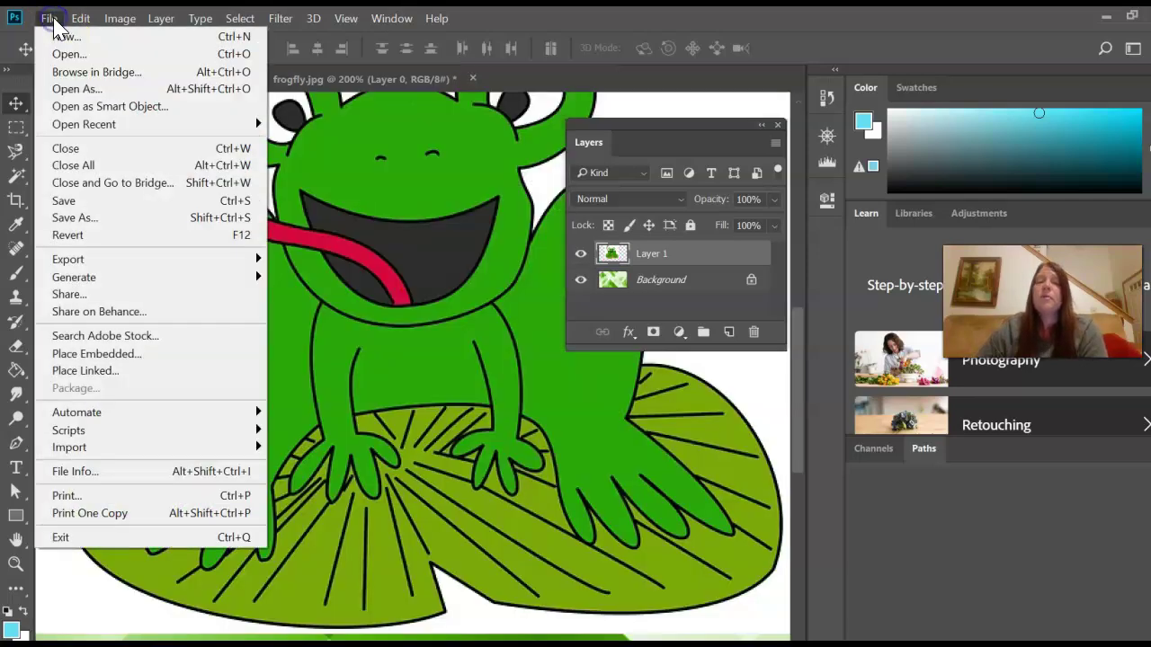
pyautogui.click(79, 217)
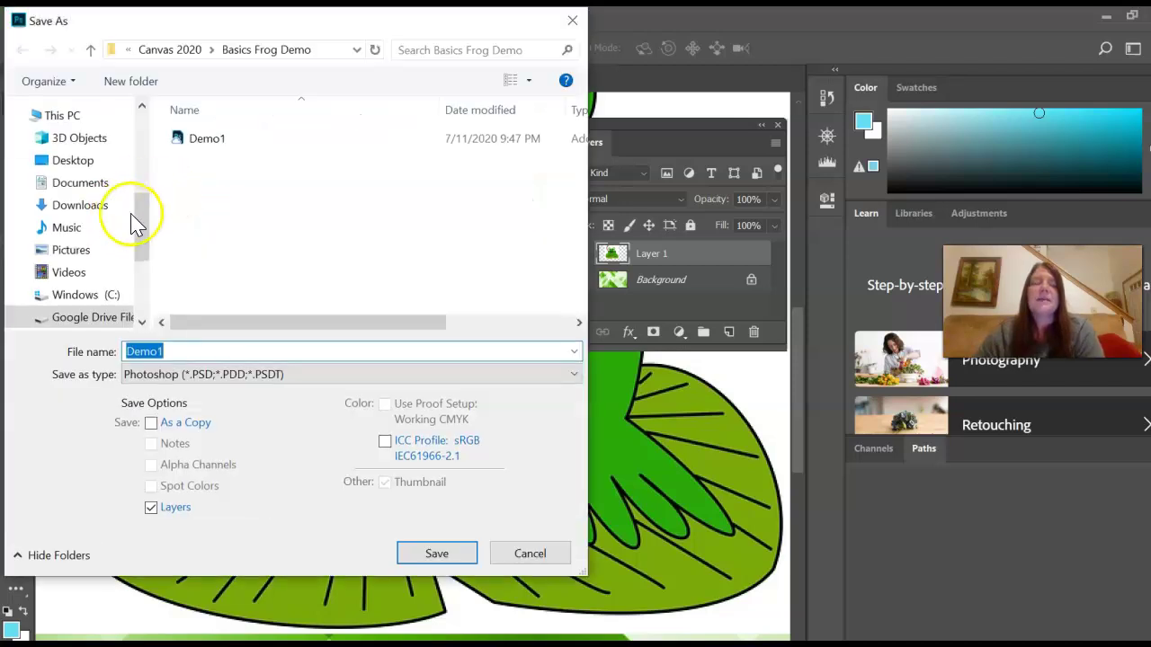
pyautogui.click(89, 322)
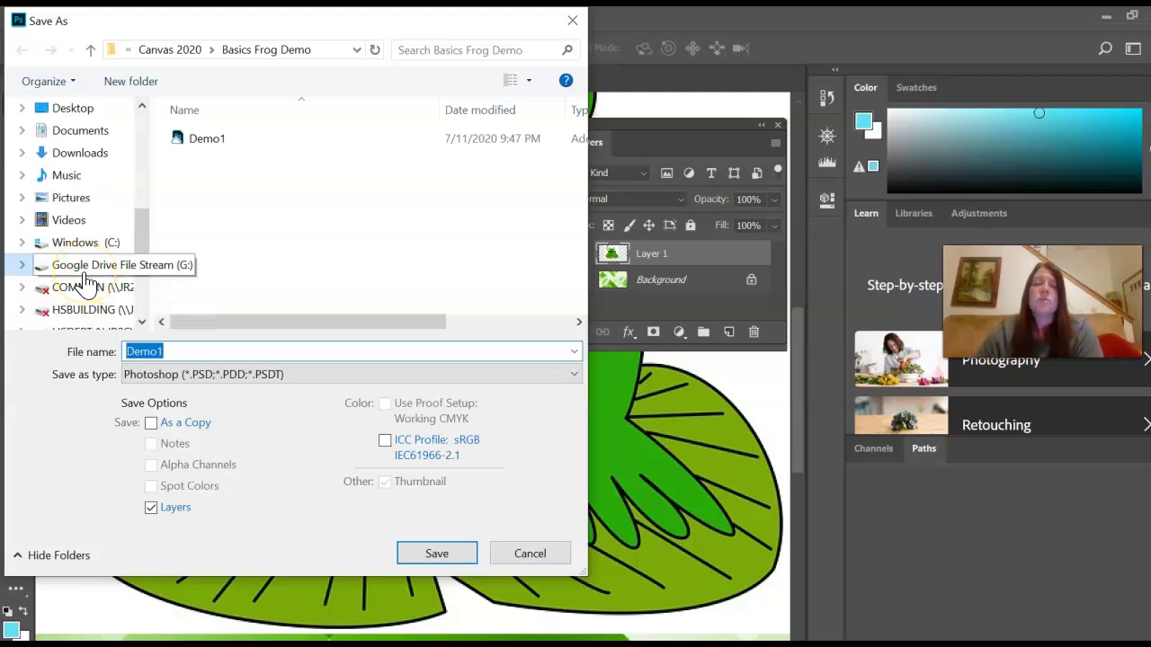
pyautogui.click(84, 277)
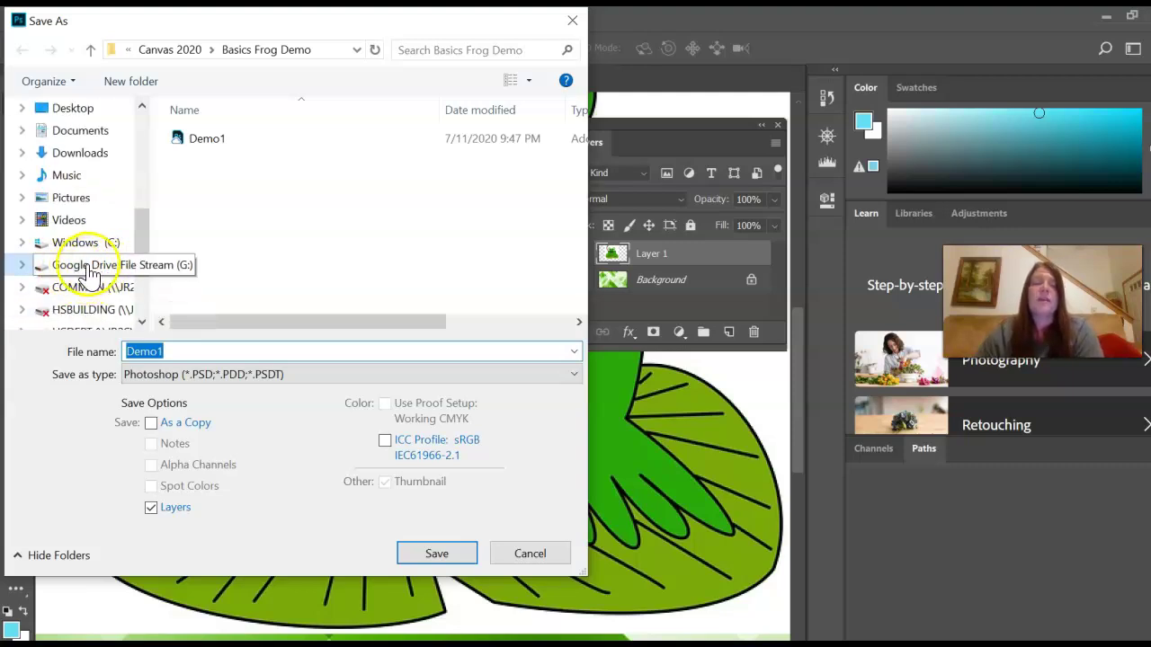
pyautogui.click(198, 50)
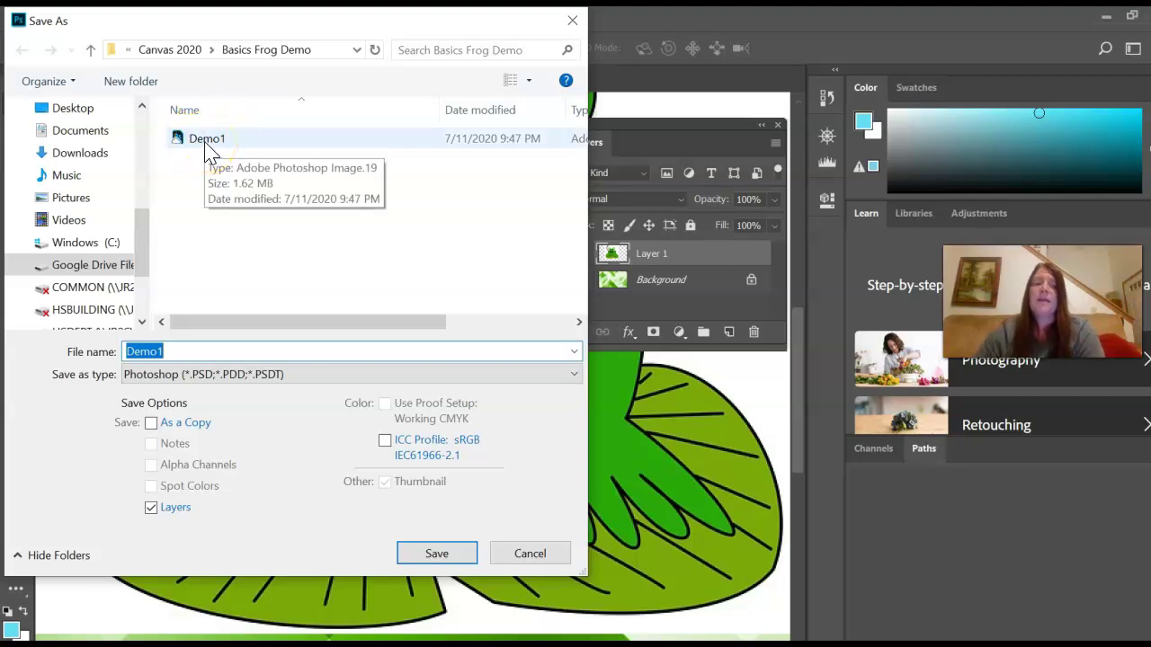
pyautogui.click(249, 141)
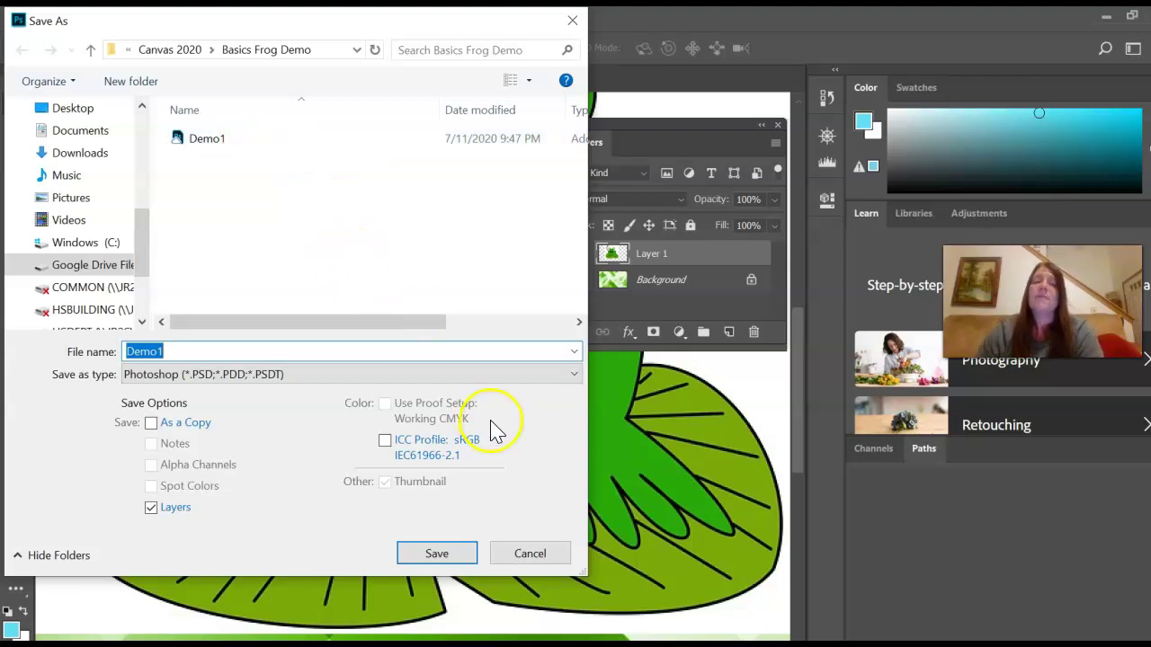
pyautogui.click(540, 563)
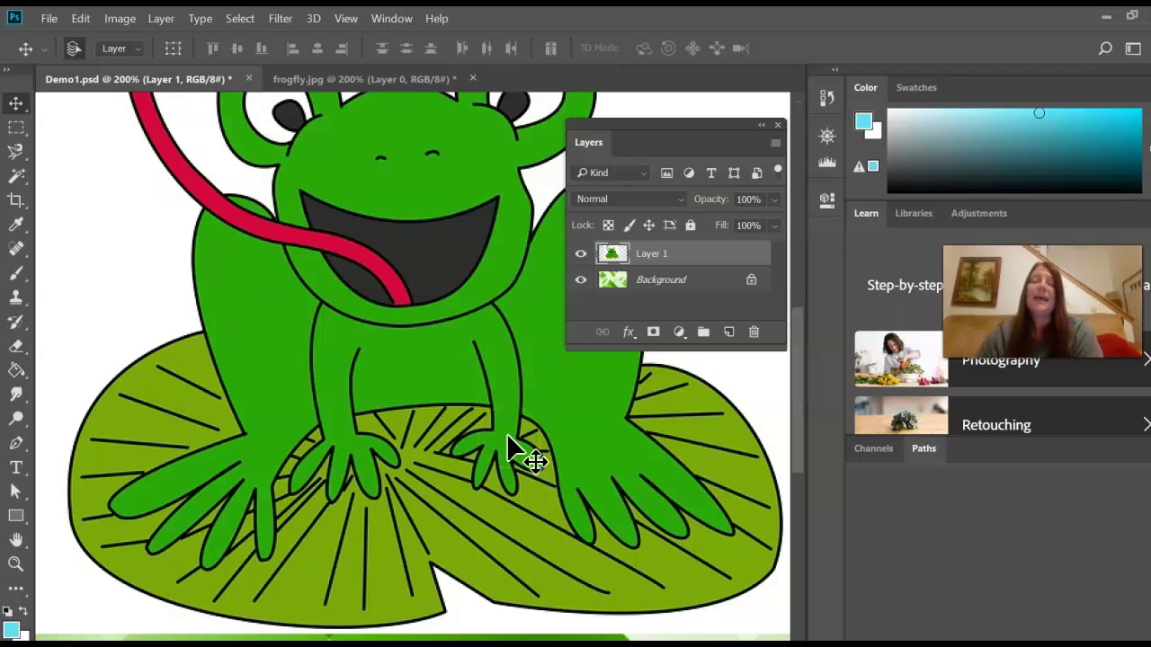
pyautogui.scroll(3, 477, 396)
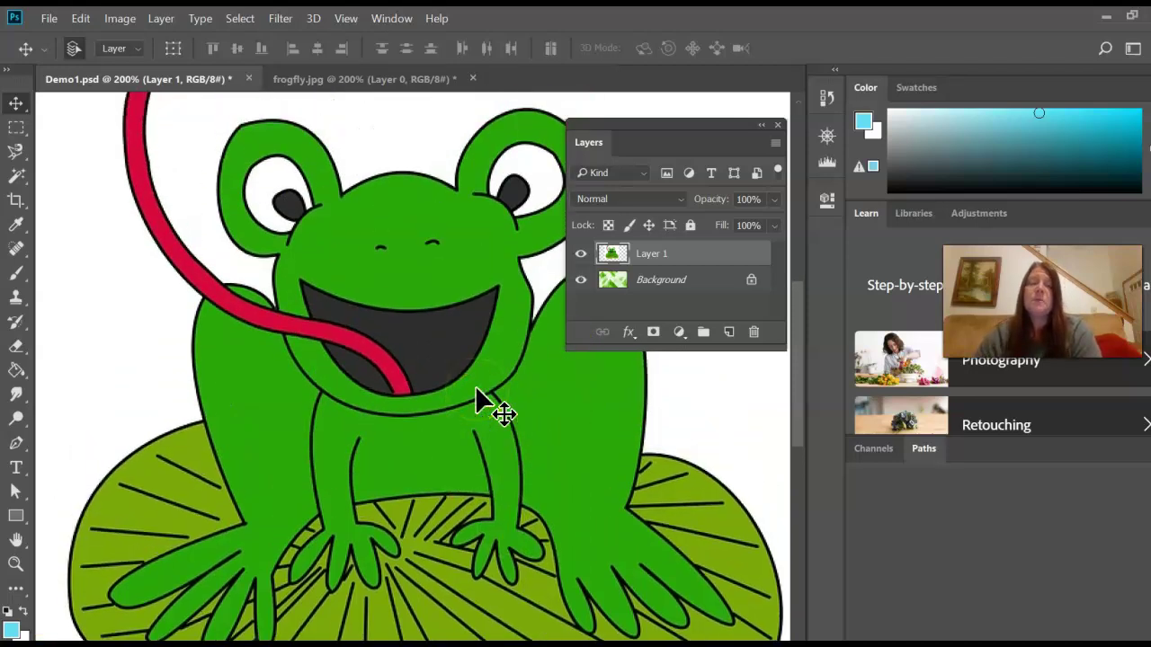
pyautogui.scroll(1, 477, 400)
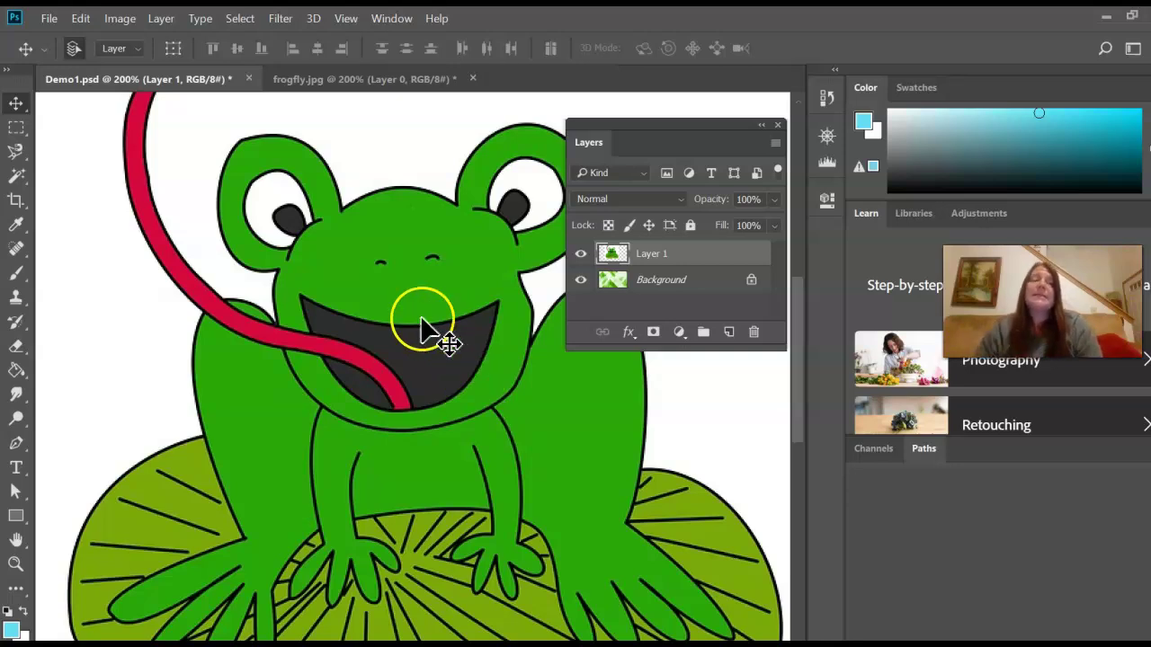
# Switch to Photopea and review the Save as PSD dialog for bg.psd, cancelling without saving
pyautogui.click(48, 18)
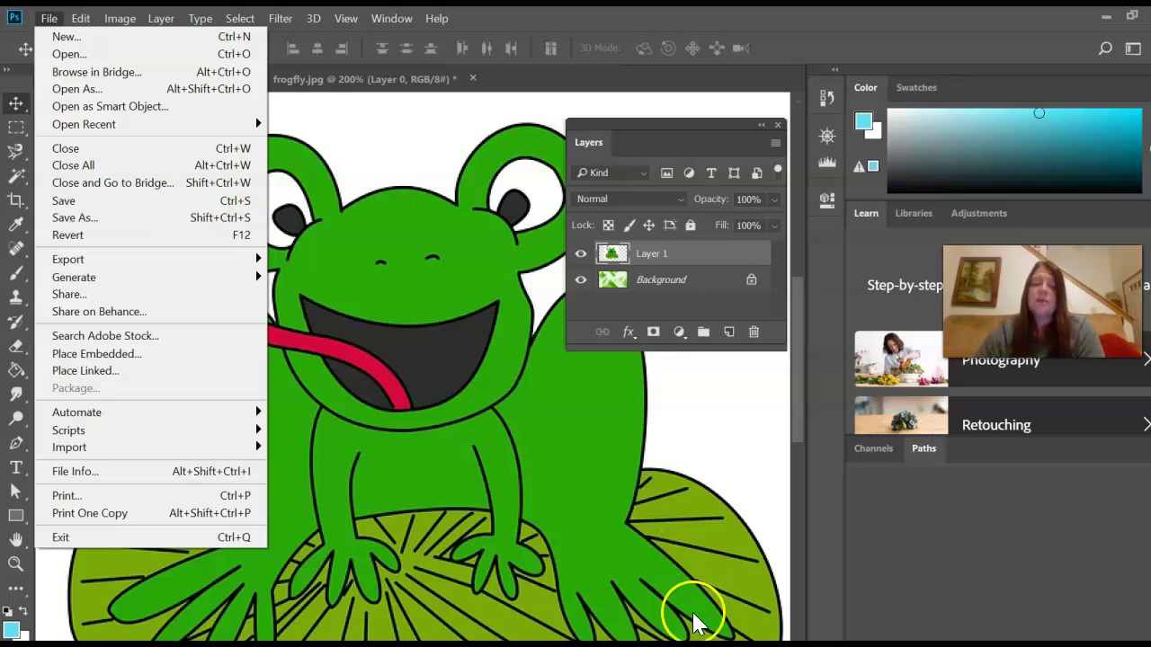
pyautogui.click(621, 646)
pyautogui.click(773, 546)
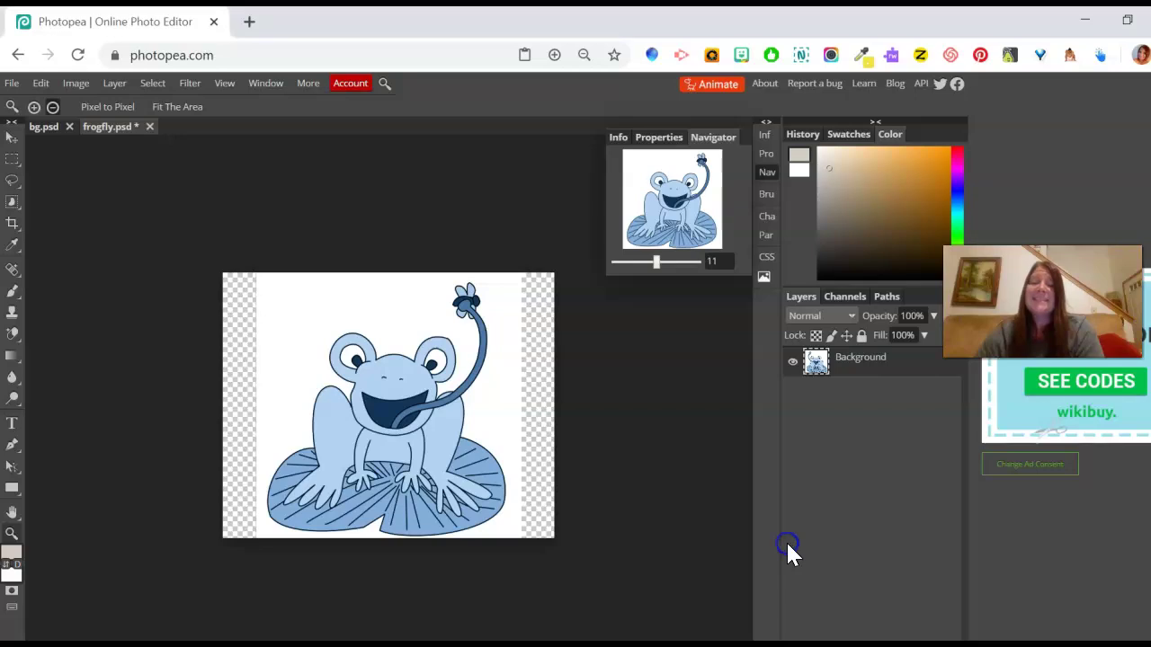
pyautogui.click(45, 127)
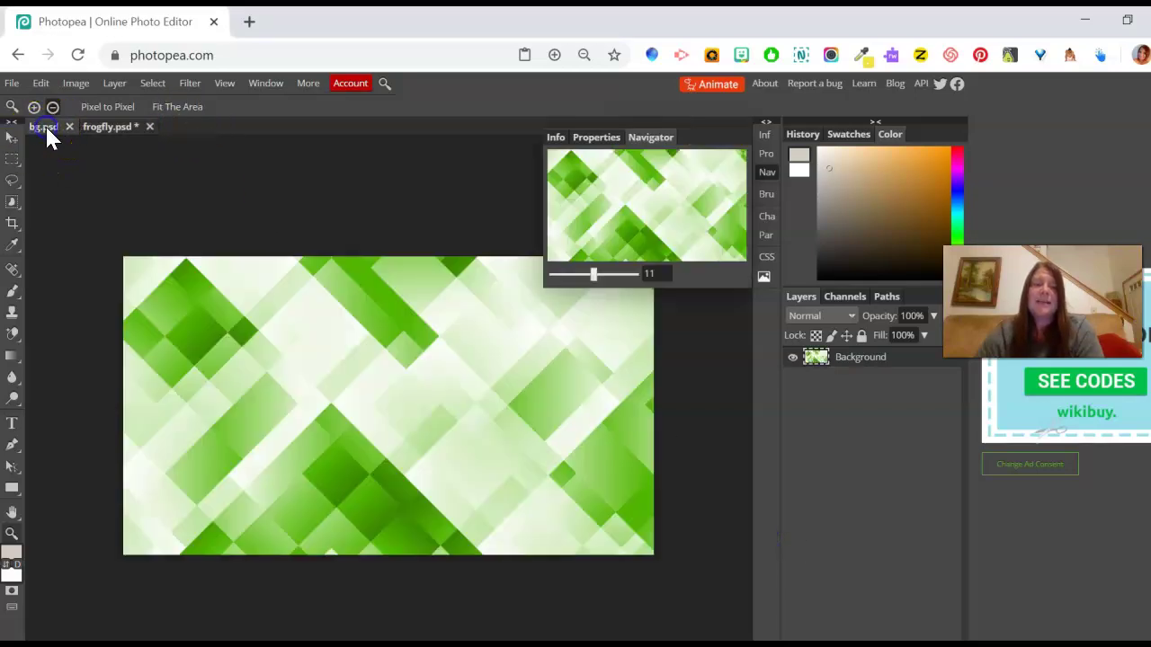
pyautogui.click(12, 84)
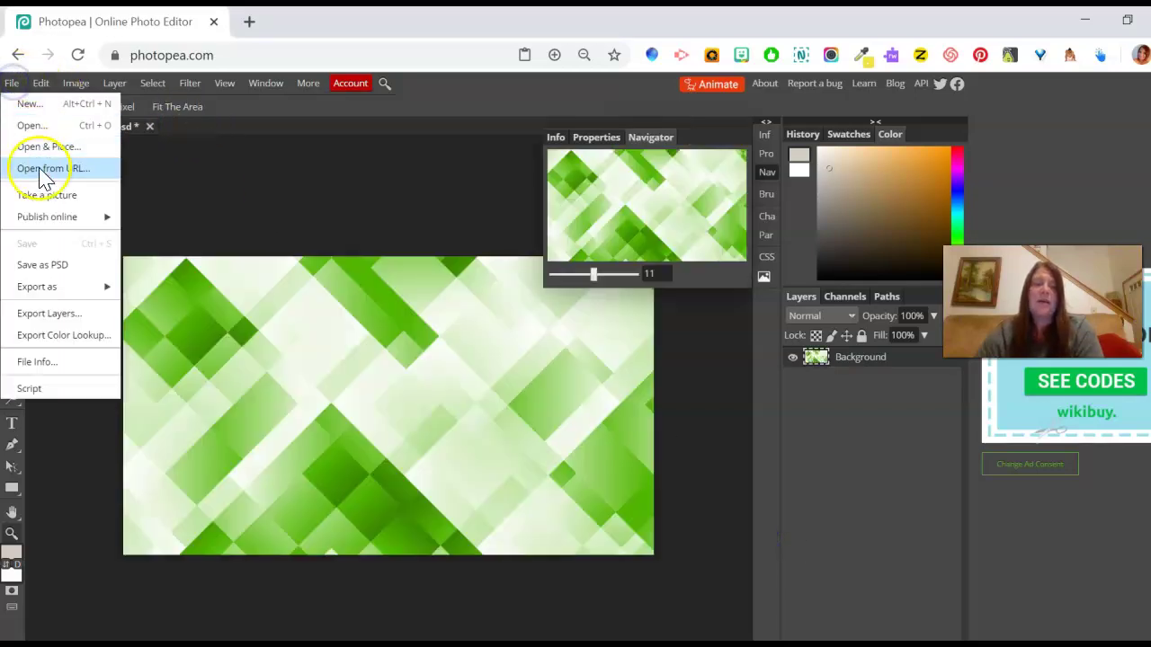
pyautogui.click(42, 262)
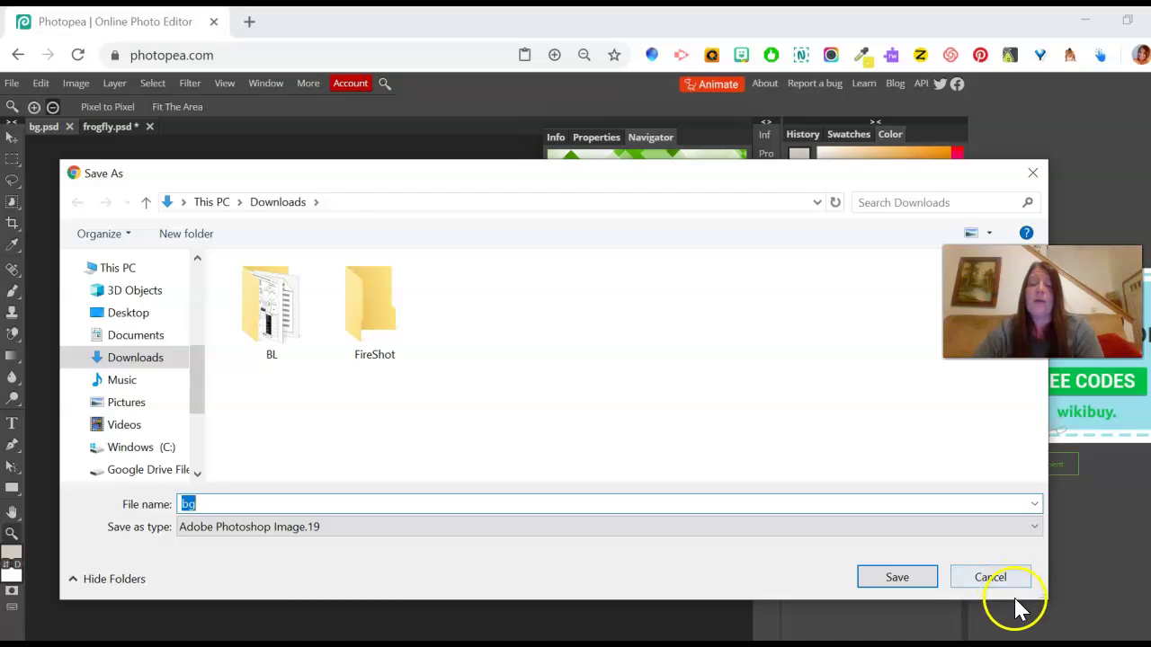
pyautogui.click(992, 578)
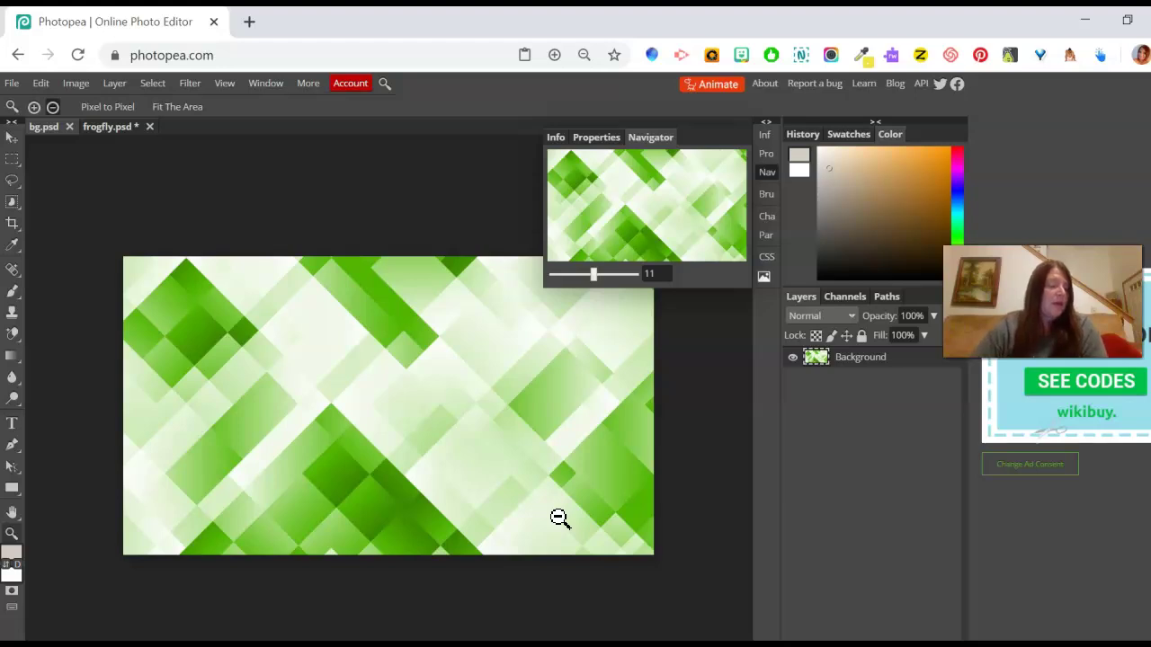
pyautogui.click(585, 486)
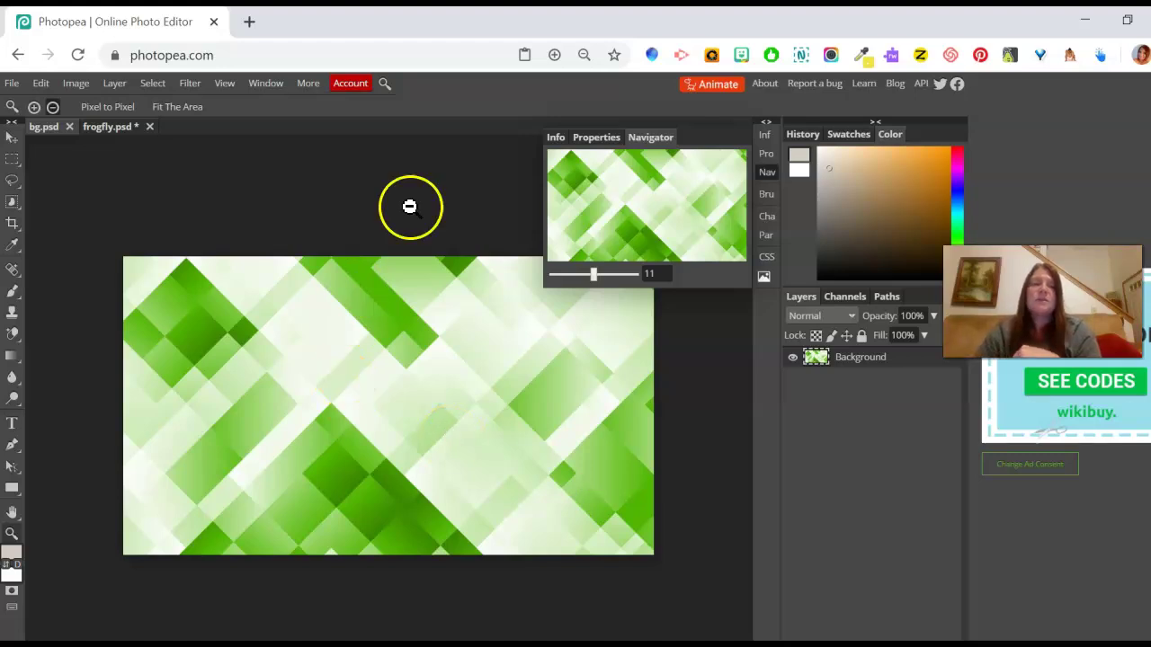
pyautogui.click(101, 128)
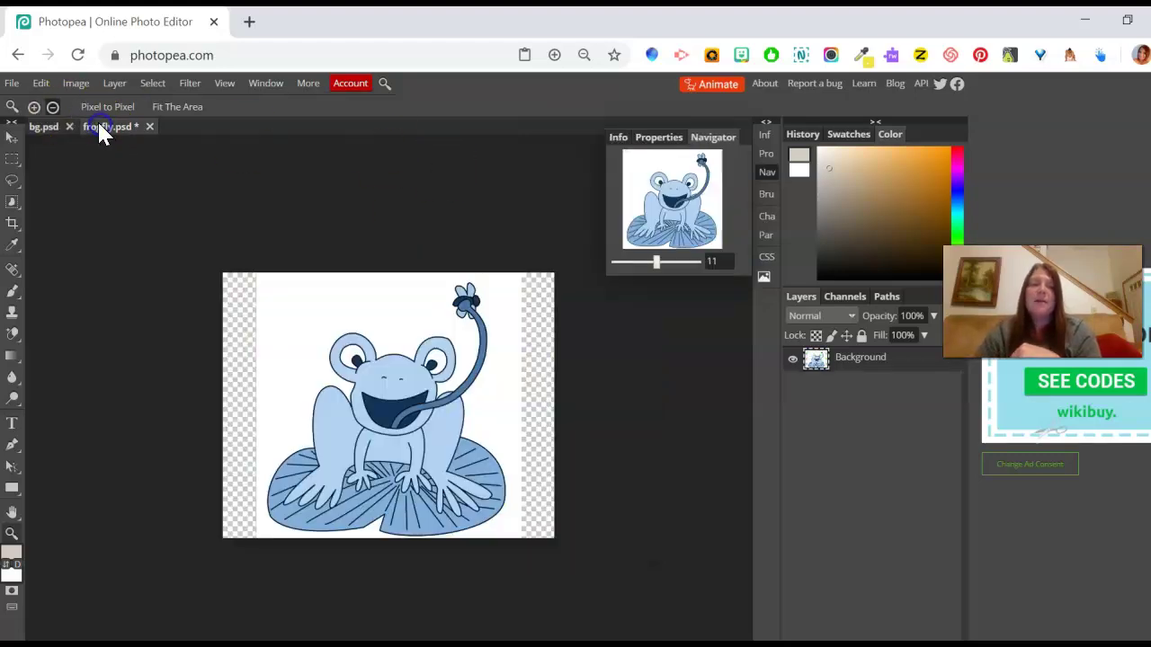
pyautogui.click(42, 129)
pyautogui.click(143, 216)
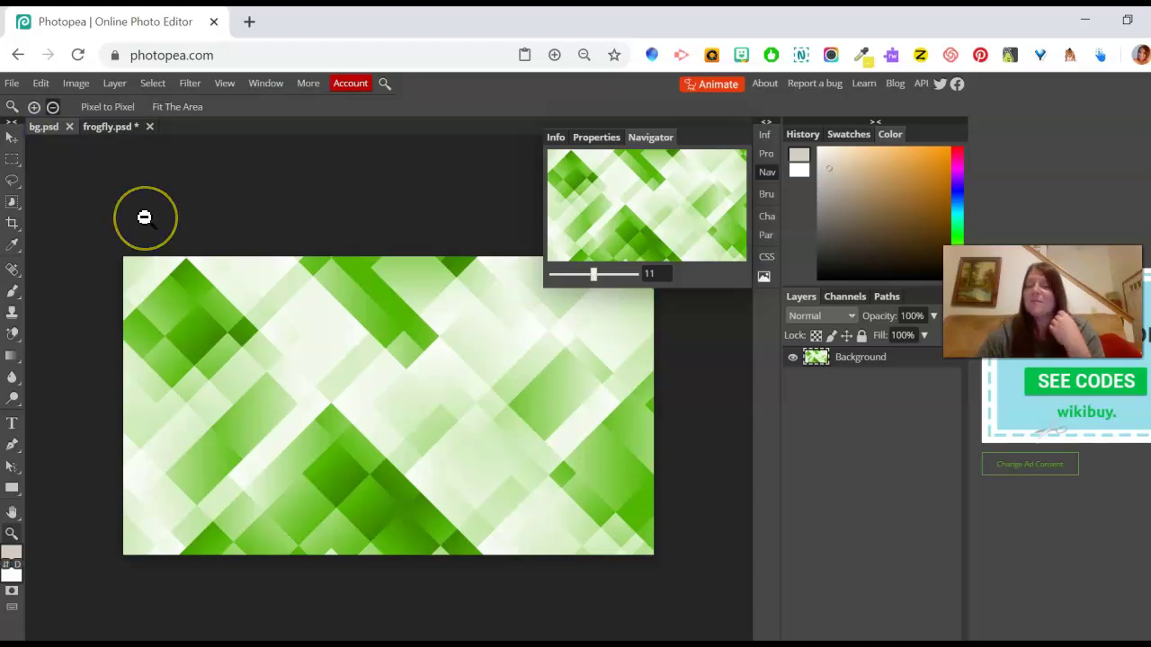